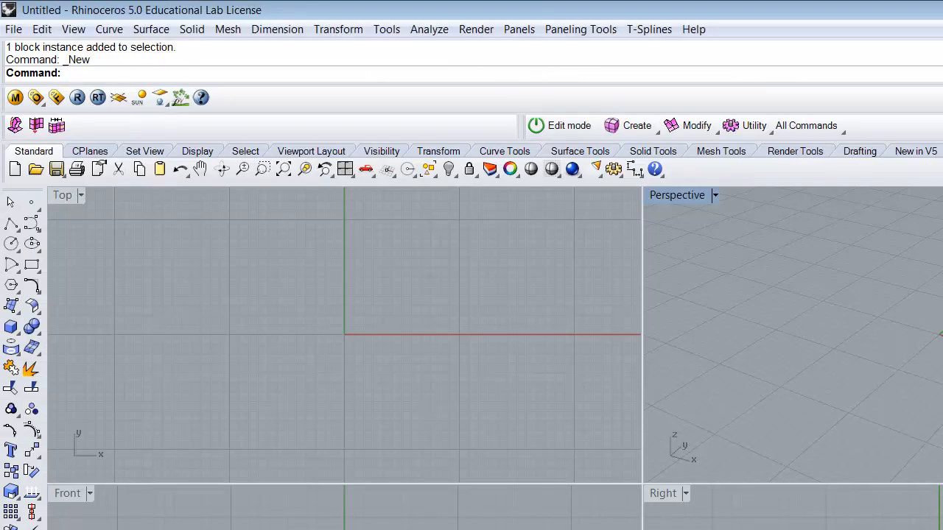
Draw an open, rounded triangular curve through seven points around the origin in the Top view, leaving a gap at its lower tip
click(35, 227)
click(73, 233)
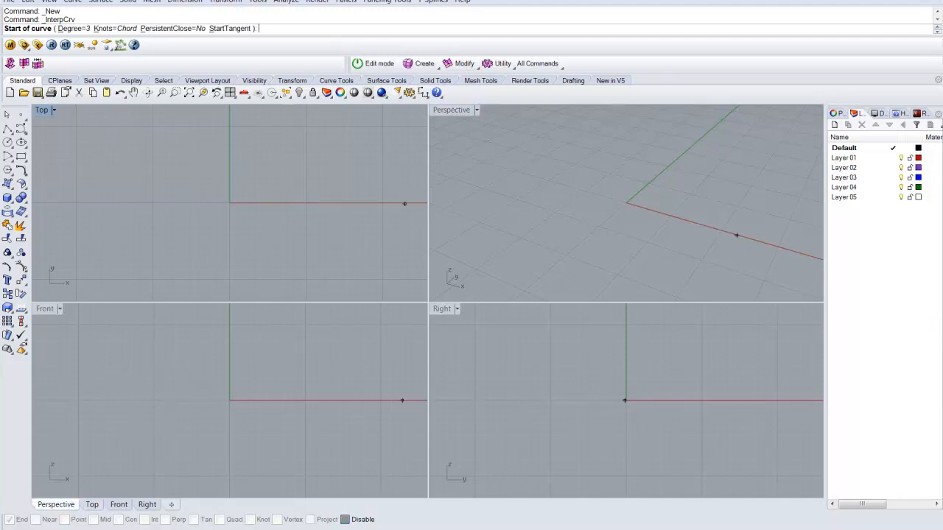
click(20, 128)
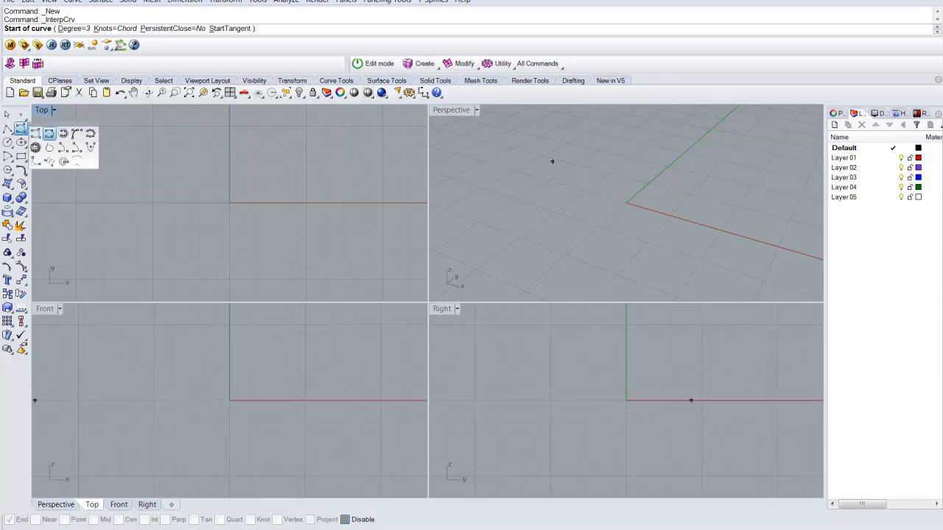
click(49, 133)
scroll(324, 203, down, 18)
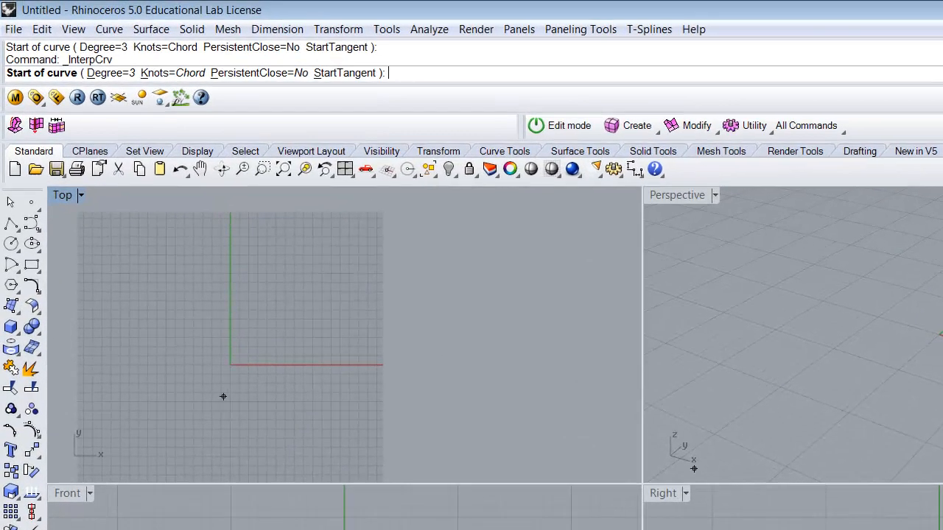
click(149, 245)
click(112, 196)
click(145, 263)
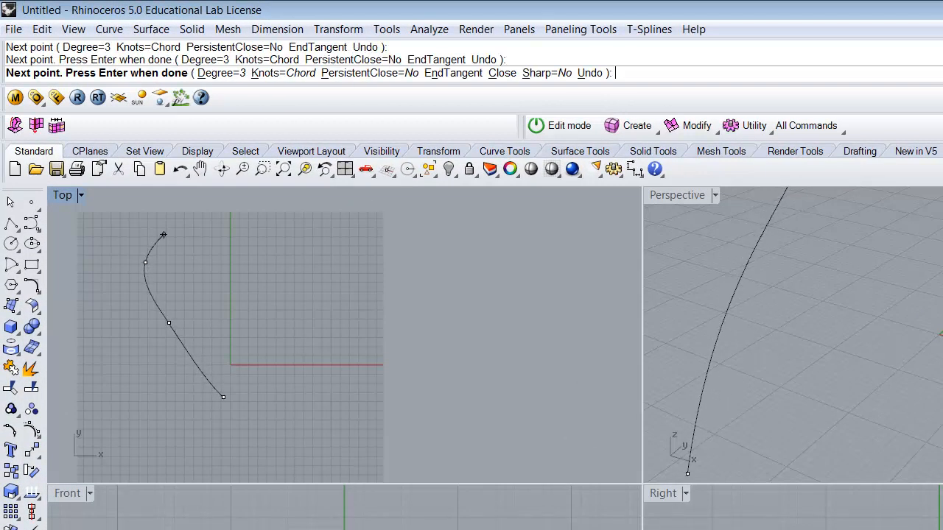
click(245, 234)
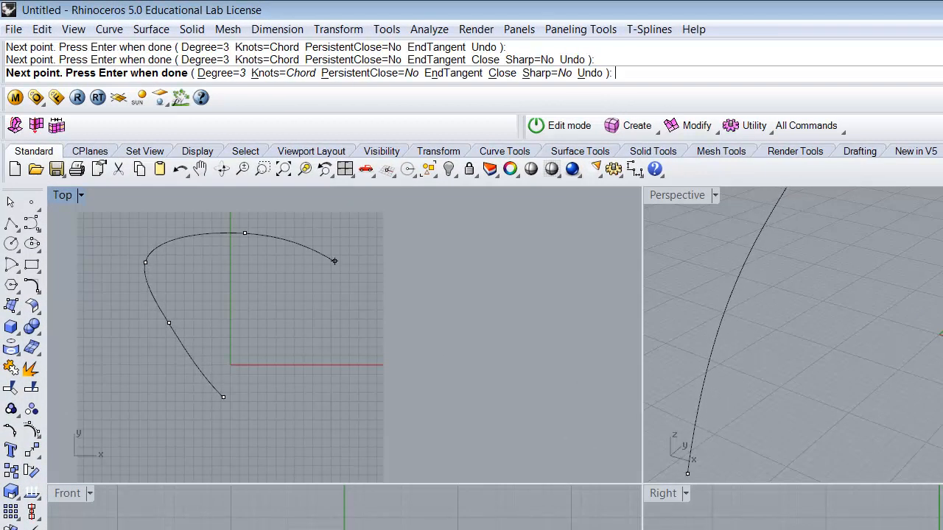
click(334, 261)
click(293, 347)
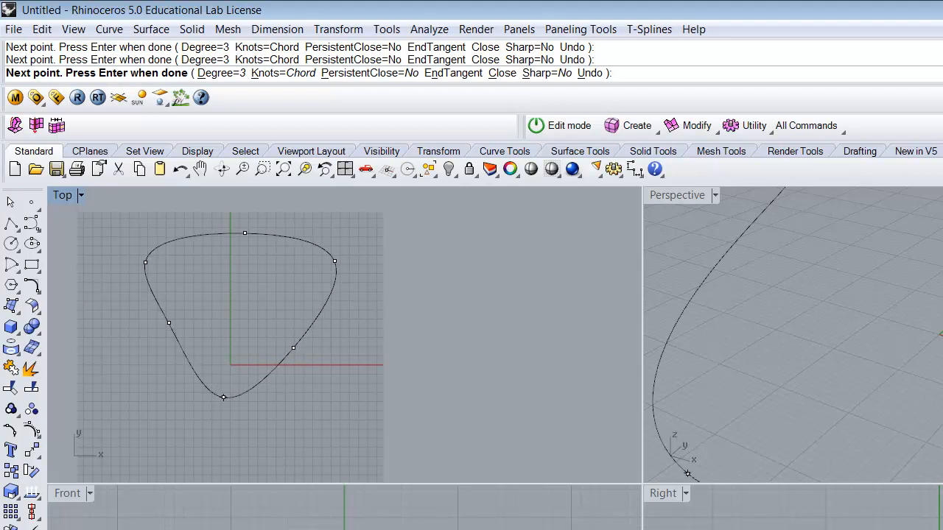
click(251, 396)
key(Return)
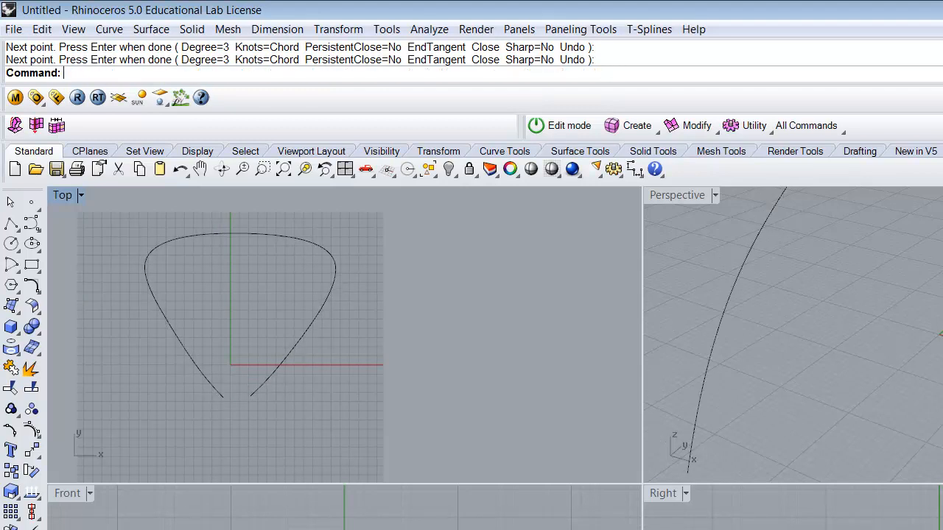
Bridge the gap between the curve's endpoints with a two-segment polyline forming an inward V notch
click(11, 223)
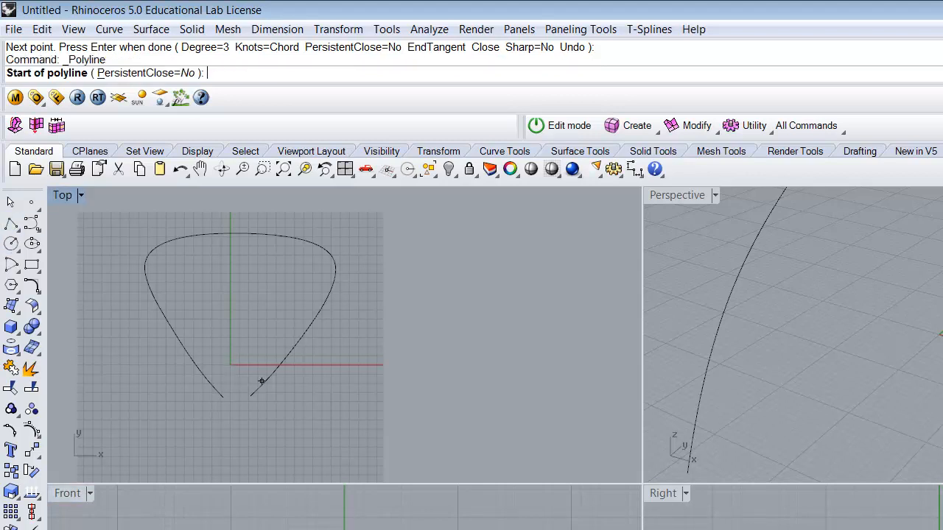
click(223, 397)
click(236, 364)
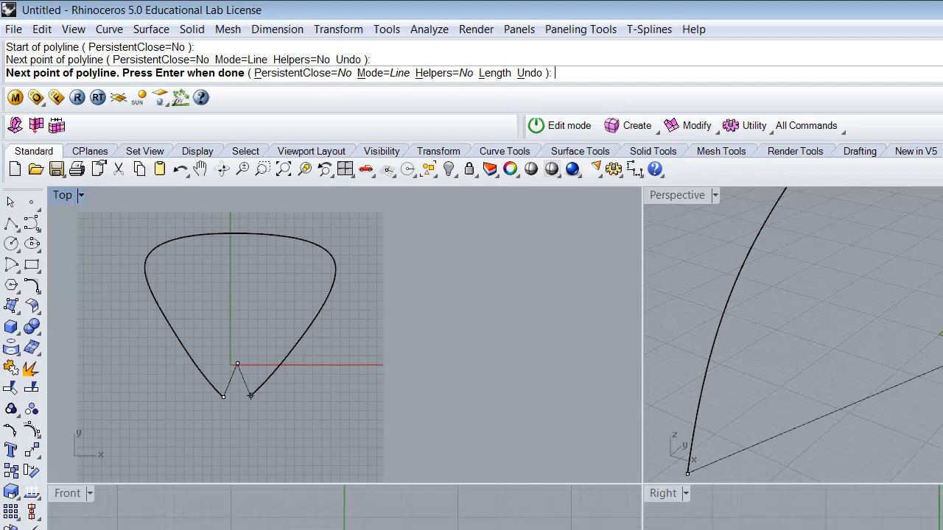
click(250, 396)
key(Return)
Join the rounded curve and the V-shaped polyline into one closed curve
drag(397, 396, 396, 396)
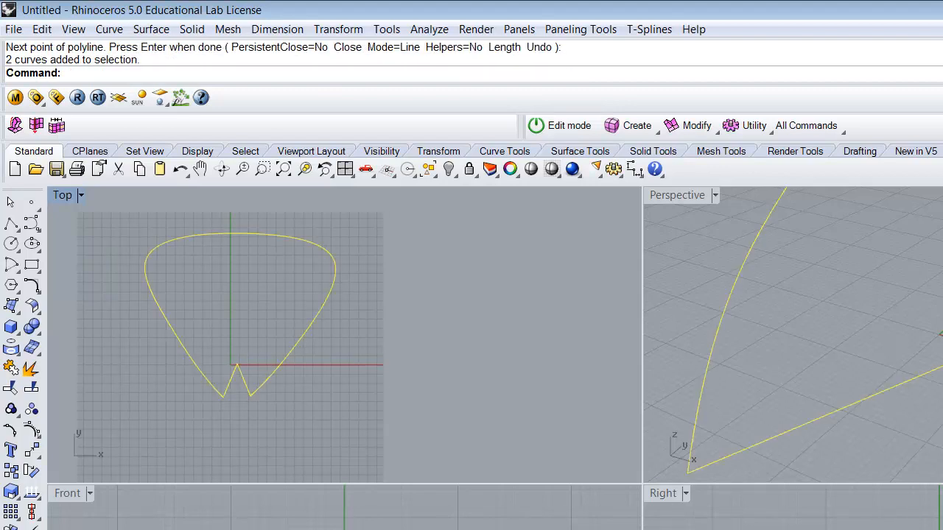
text(join)
key(Return)
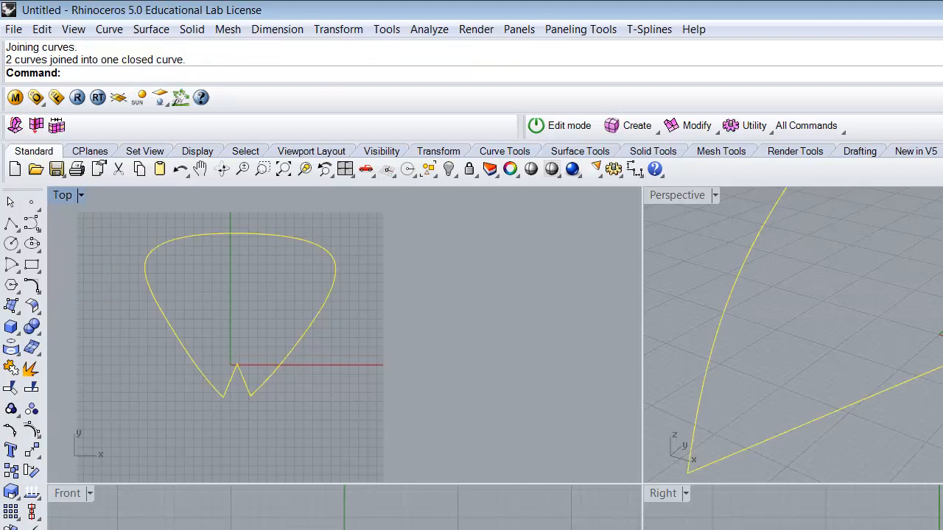
Copy the closed curve from its notch corner to a position high above the original, using the Front view
scroll(344, 516, down, 5)
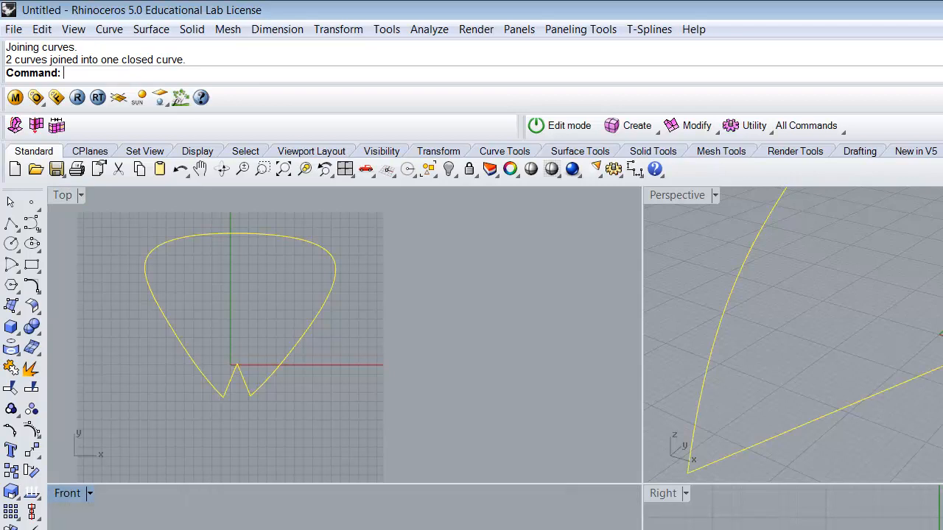
text(copy)
key(Return)
click(223, 396)
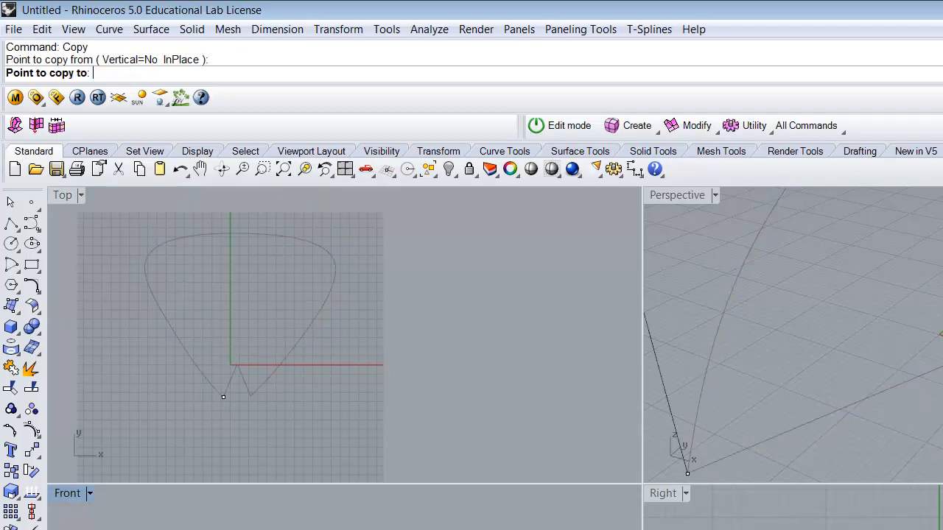
click(280, 526)
key(Return)
Rotate the raised copy clockwise by roughly a quarter turn in the Top view, about a point inside the outline
click(279, 521)
click(278, 526)
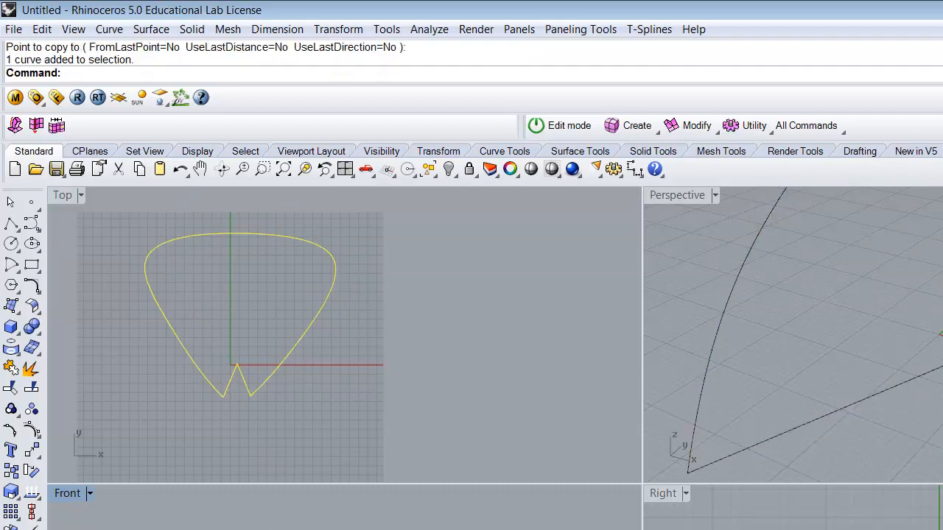
text(rota)
key(Return)
click(251, 315)
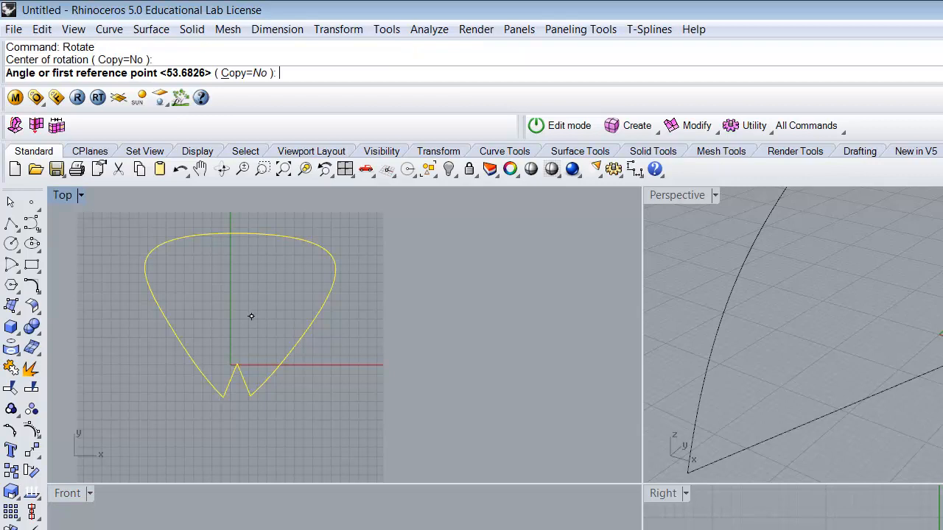
click(251, 209)
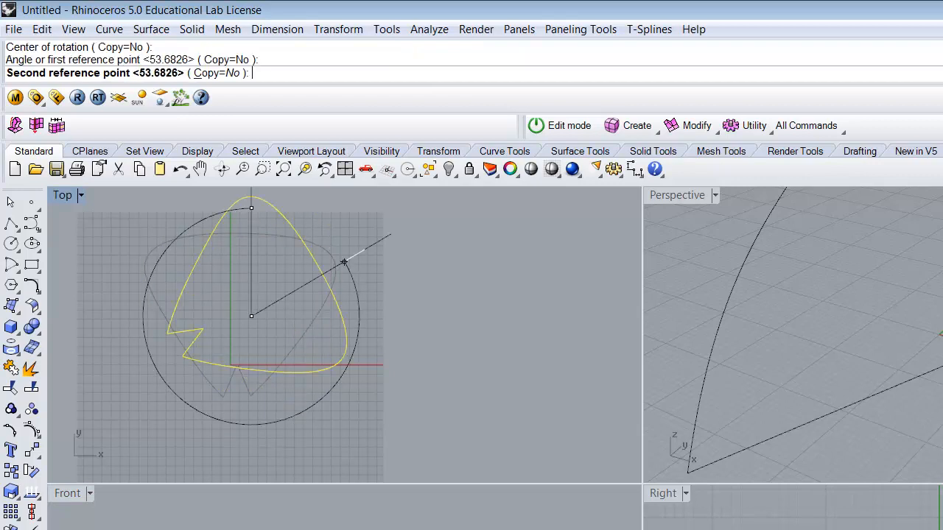
click(387, 304)
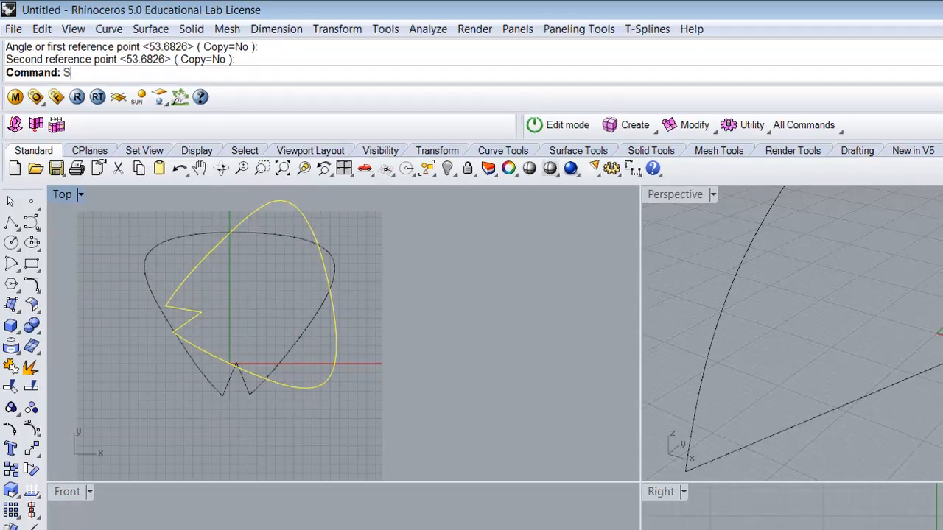
Scale the raised copy down slightly about a point inside it, and select both closed curves
text(scale)
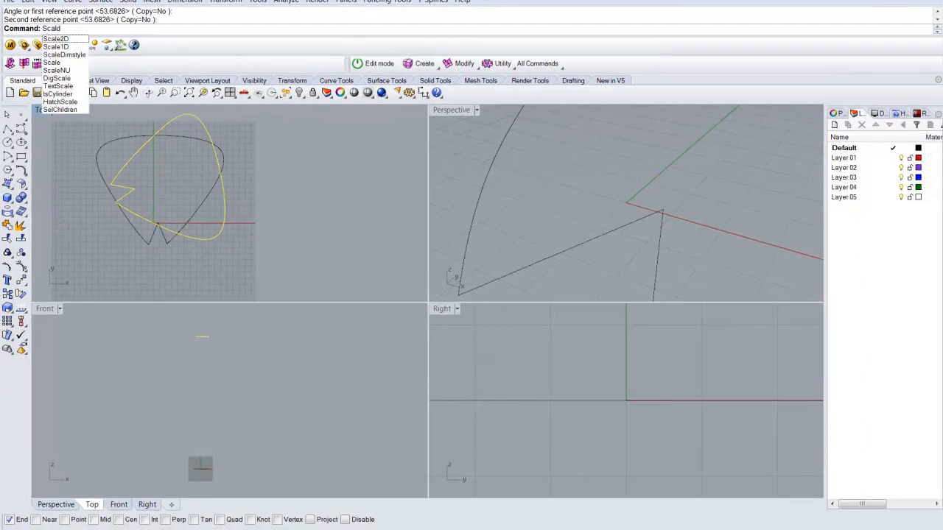
key(Return)
click(164, 176)
click(275, 148)
click(256, 153)
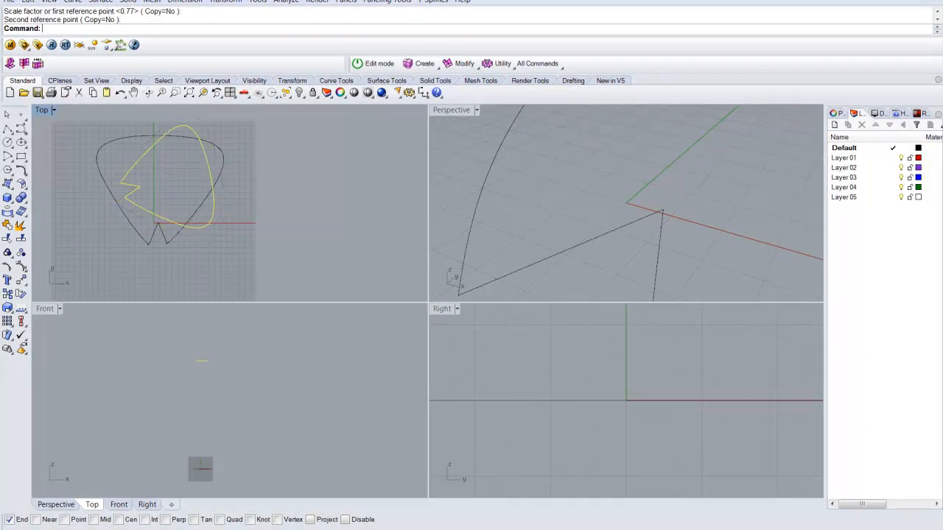
drag(168, 343, 237, 495)
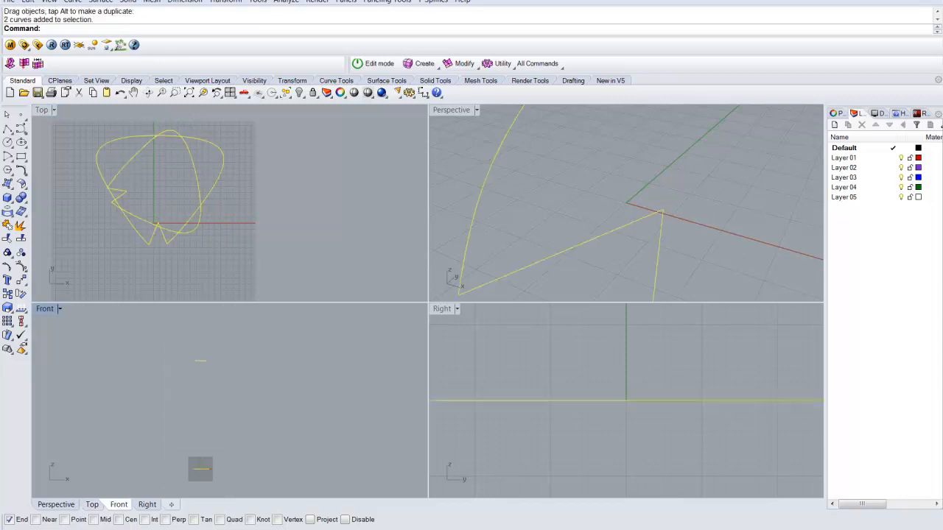
text(loft)
key(Return)
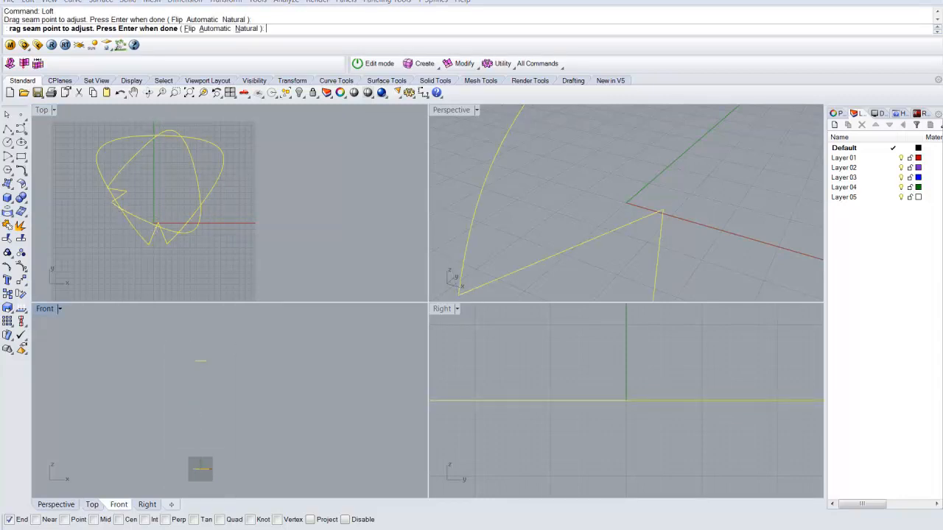
key(Return)
key(Escape)
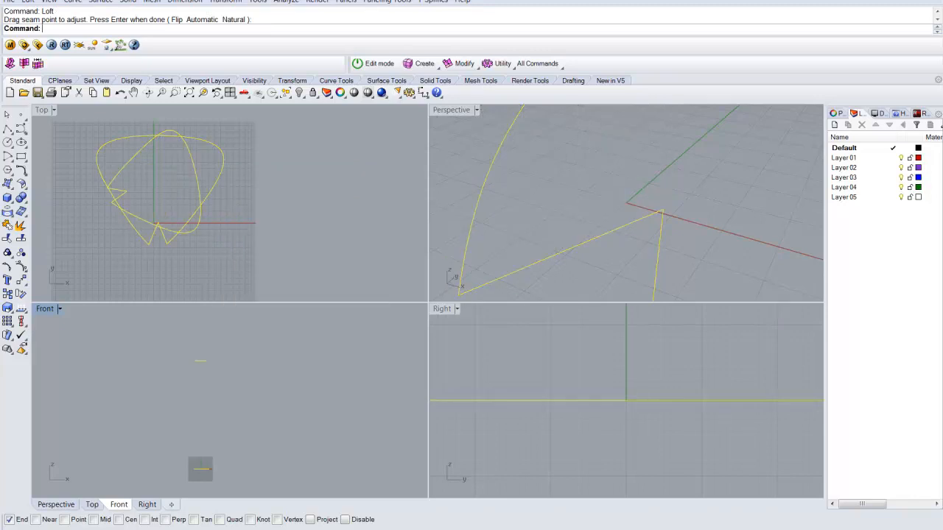
Try lofting the two closed curves with their seam points moved along the edges near the notches, and preview the twisted result
key(Return)
click(148, 245)
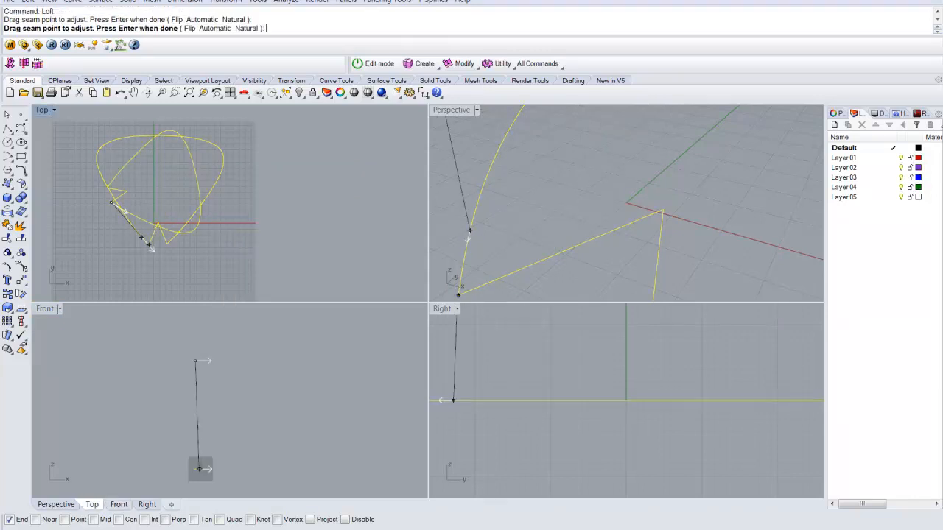
click(134, 228)
click(111, 201)
click(140, 219)
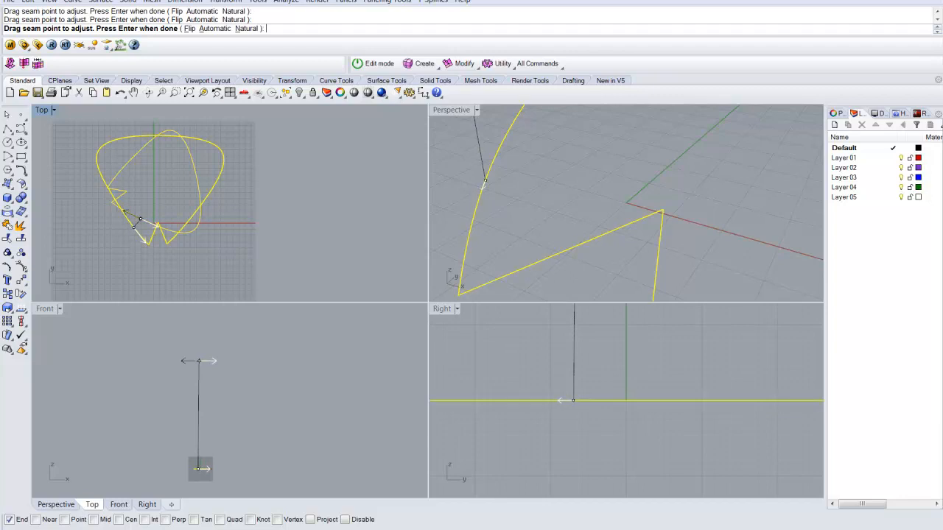
key(Return)
right_drag(578, 269, 607, 283)
scroll(634, 227, down, 15)
right_drag(606, 283, 585, 296)
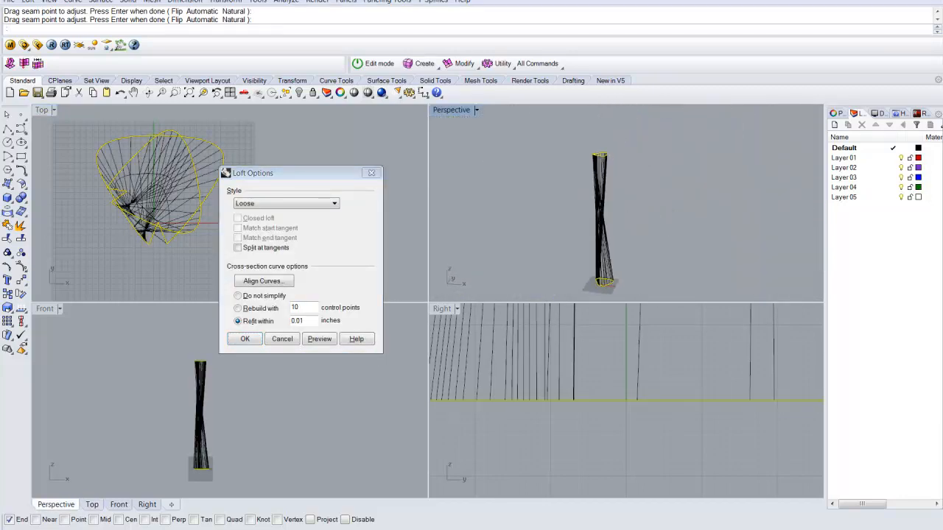
click(282, 339)
Loft the two curves with their seam points aligned on the positive-X side, using the Loose style and refit within 0.01 inches
scroll(170, 230, up, 8)
key(Return)
click(120, 264)
drag(120, 265, 269, 126)
scroll(270, 126, down, 4)
right_drag(270, 126, 257, 162)
mouse_move(168, 212)
mouse_down()
mouse_move(258, 210)
mouse_move(249, 168)
mouse_up()
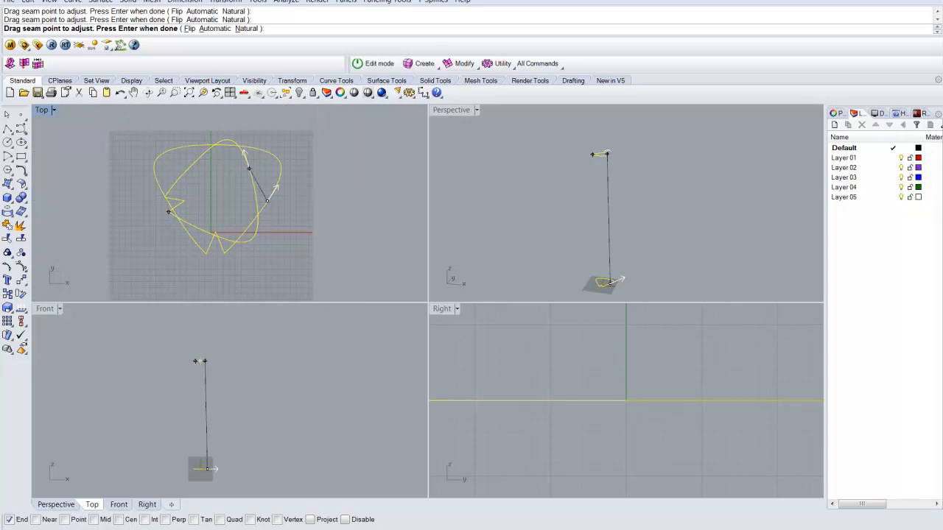
key(Return)
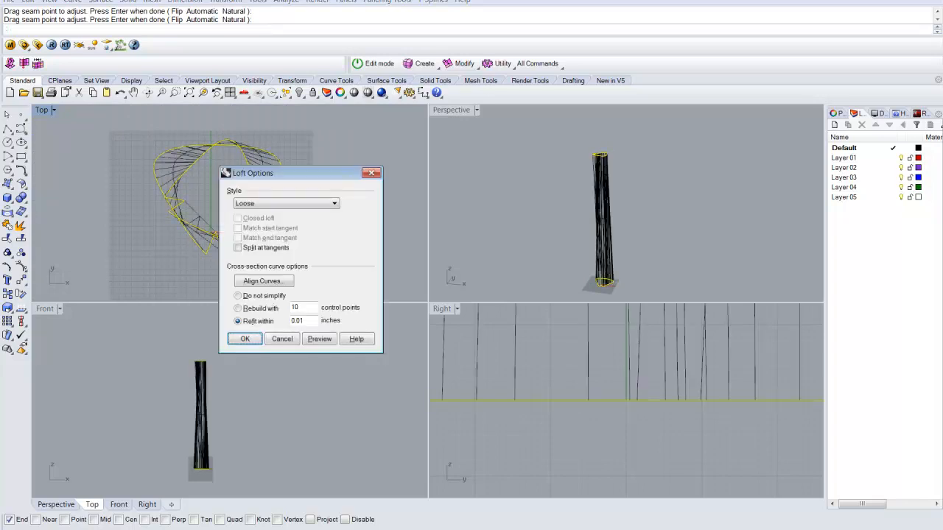
key(Return)
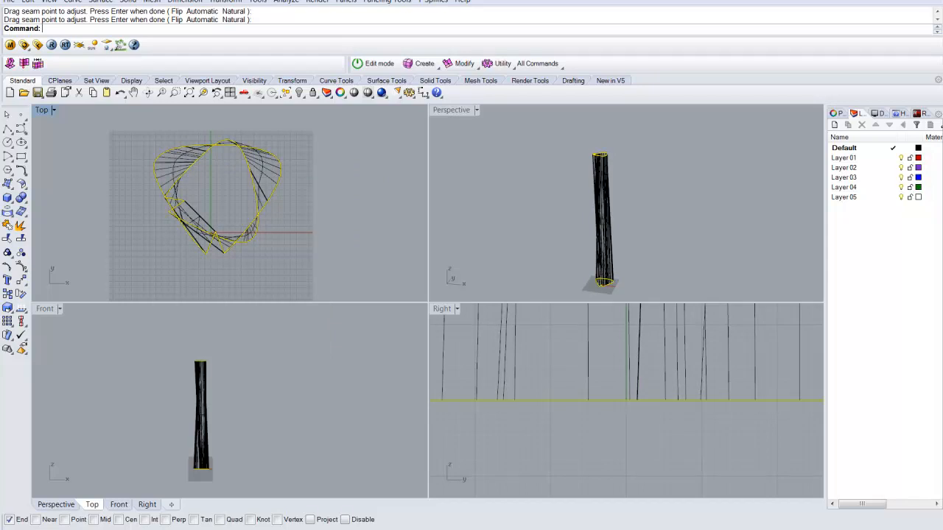
Change the Perspective viewport's display mode and inspect the lofted column
click(451, 110)
click(460, 152)
right_drag(601, 125, 663, 177)
scroll(605, 156, up, 8)
scroll(686, 196, down, 7)
scroll(597, 129, down, 4)
Cap the open ends of the lofted column to make it a closed solid
key(ctrl+a)
text(Cap)
key(Return)
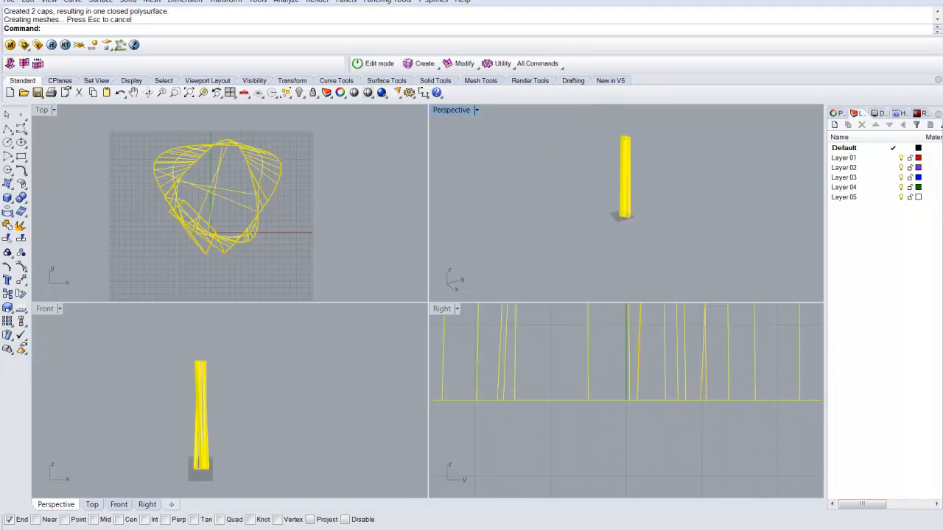
Select the capped column and its base and upper outline curves in turn to tell them apart
click(344, 177)
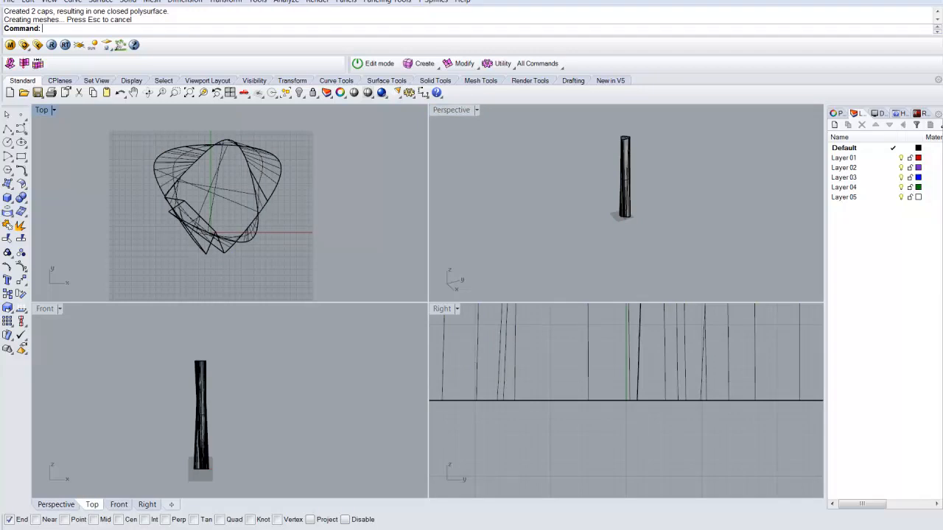
click(261, 183)
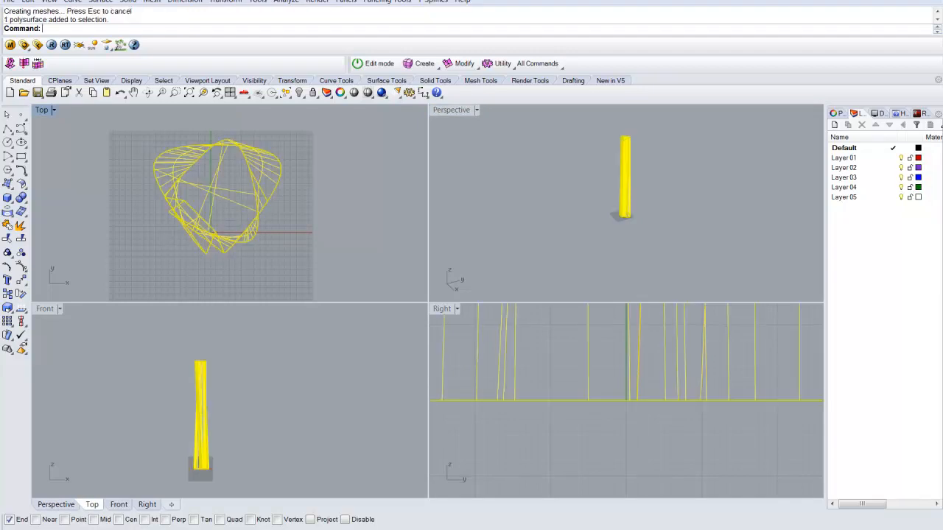
drag(161, 337, 228, 376)
drag(140, 441, 231, 483)
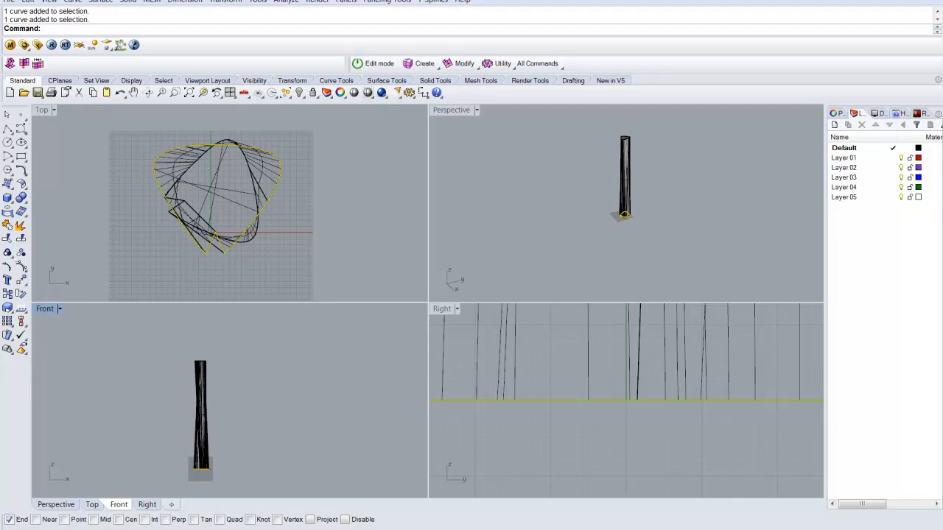
drag(140, 340, 223, 384)
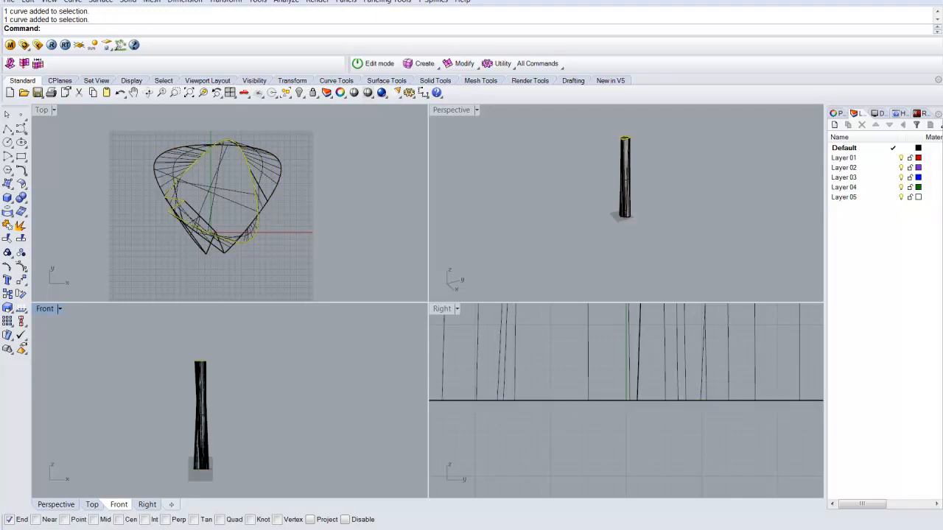
Start exporting the capped column to the desktop as the AutoCAD drawing test.dwg
click(204, 406)
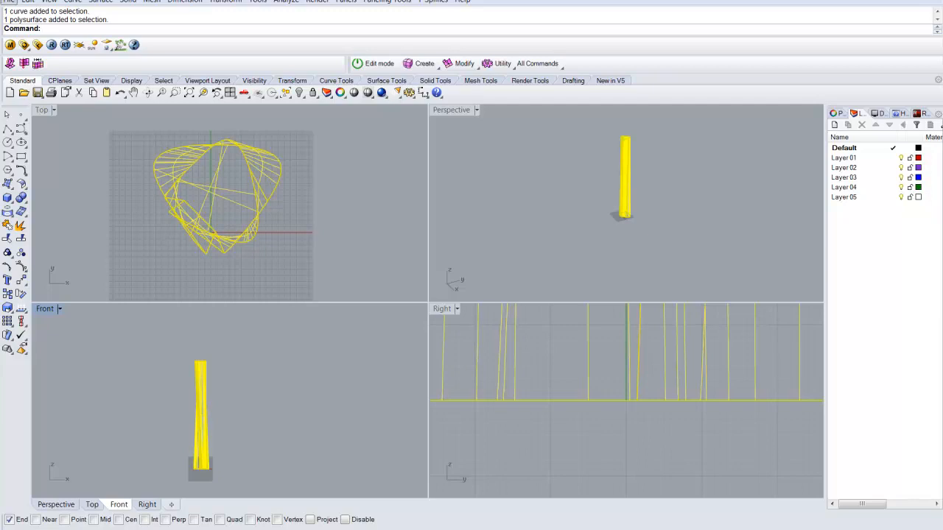
click(9, 1)
click(45, 138)
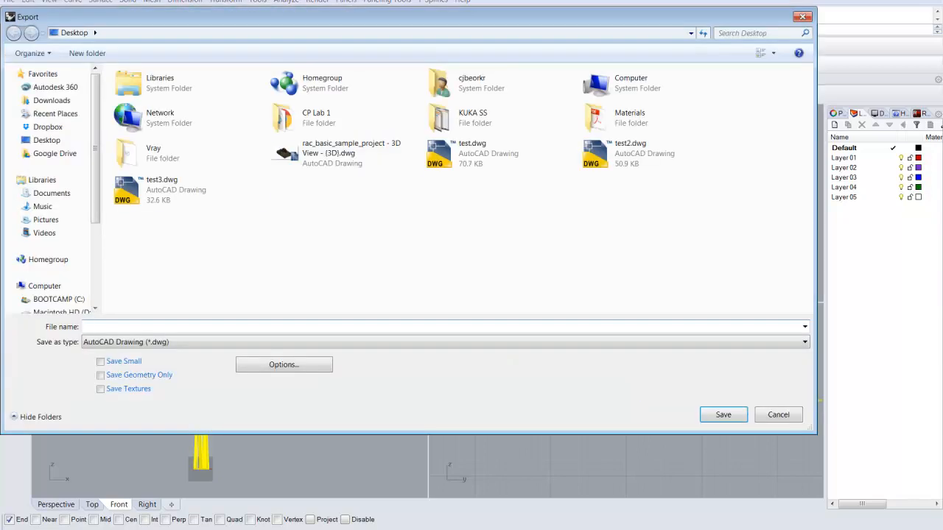
click(500, 153)
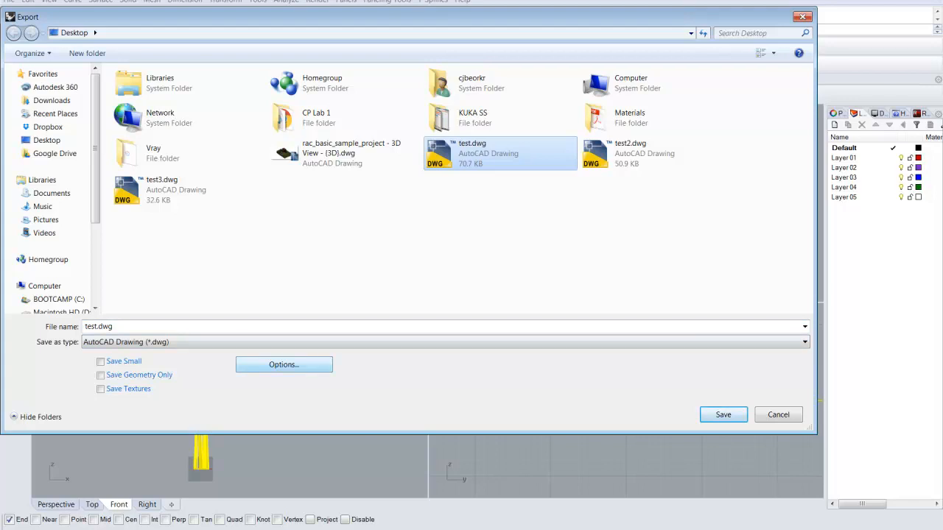
Open the DWG export options and edit the 2004 Lines export scheme
click(284, 364)
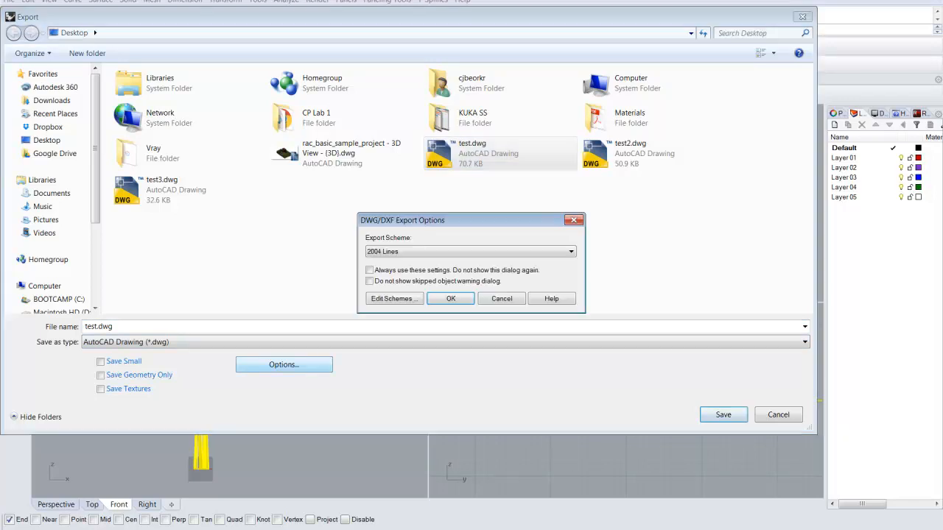
click(470, 252)
click(404, 270)
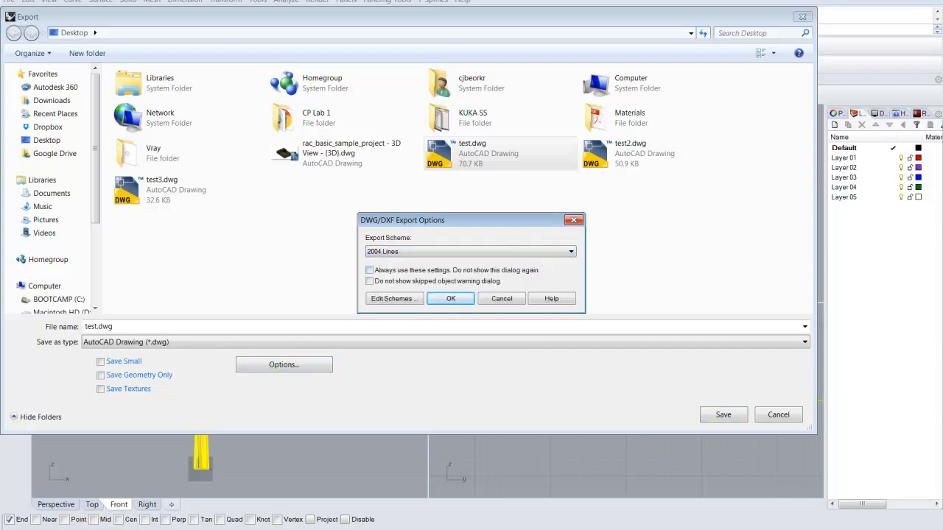
click(392, 299)
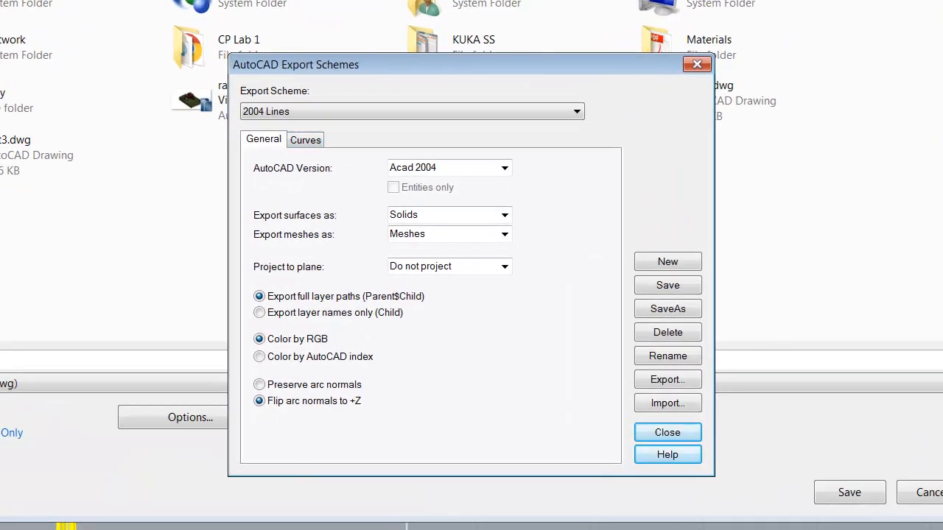
Try Curves as the surface export type in the 2004 Lines scheme
click(505, 215)
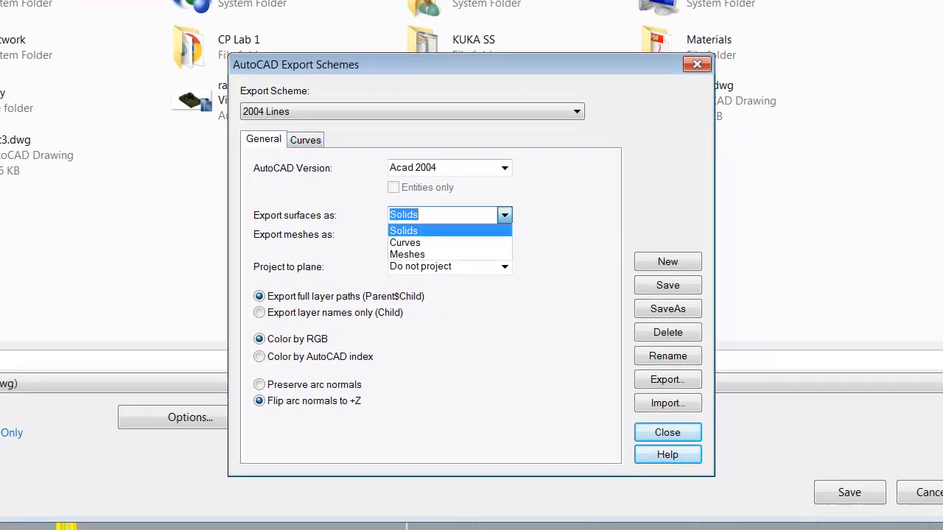
click(404, 243)
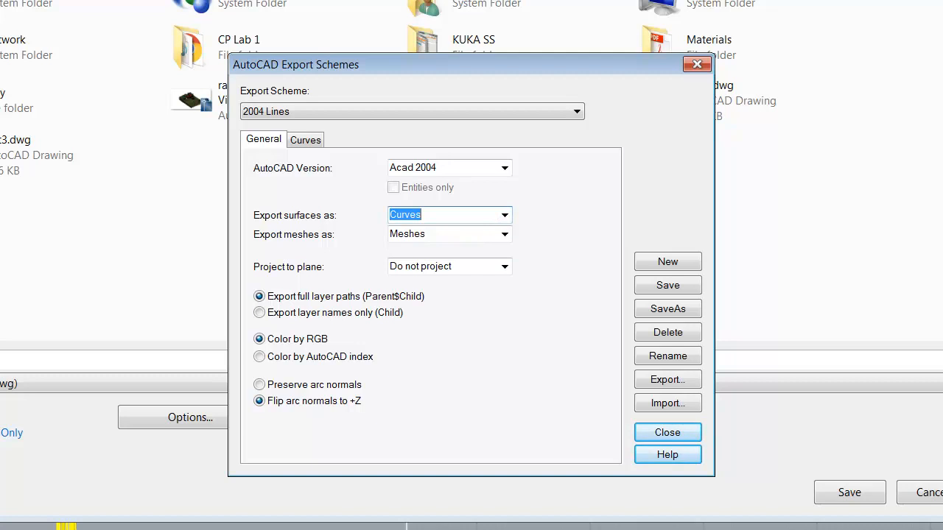
click(448, 215)
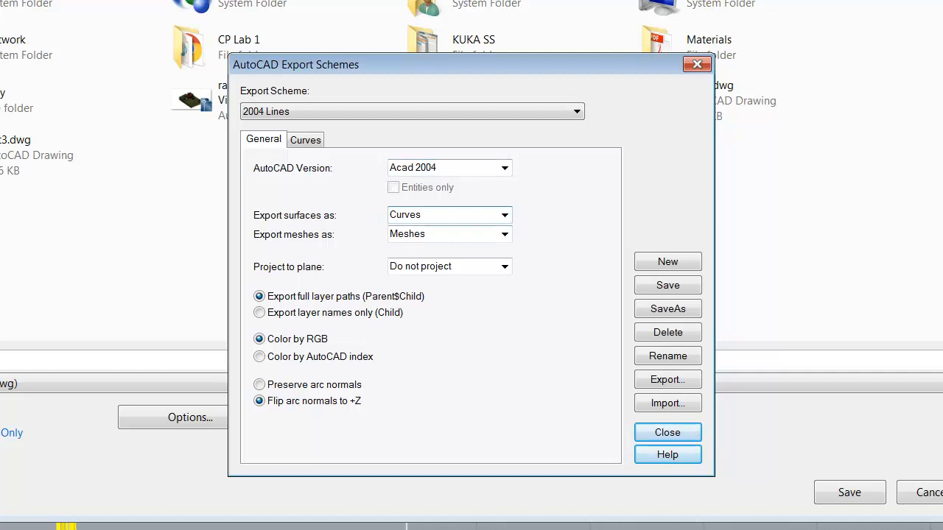
Set the 2004 Lines scheme to export surfaces as Solids and save the scheme
click(505, 215)
click(448, 230)
click(421, 215)
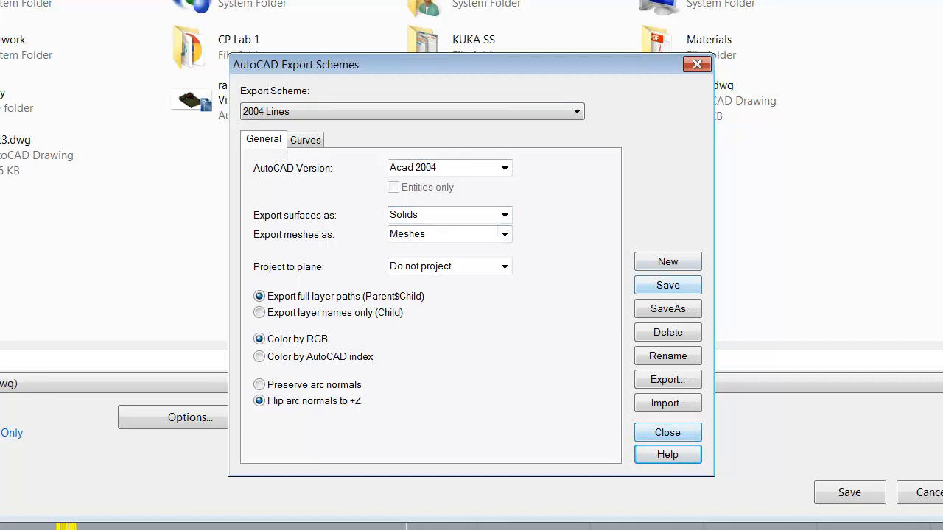
click(668, 285)
click(667, 433)
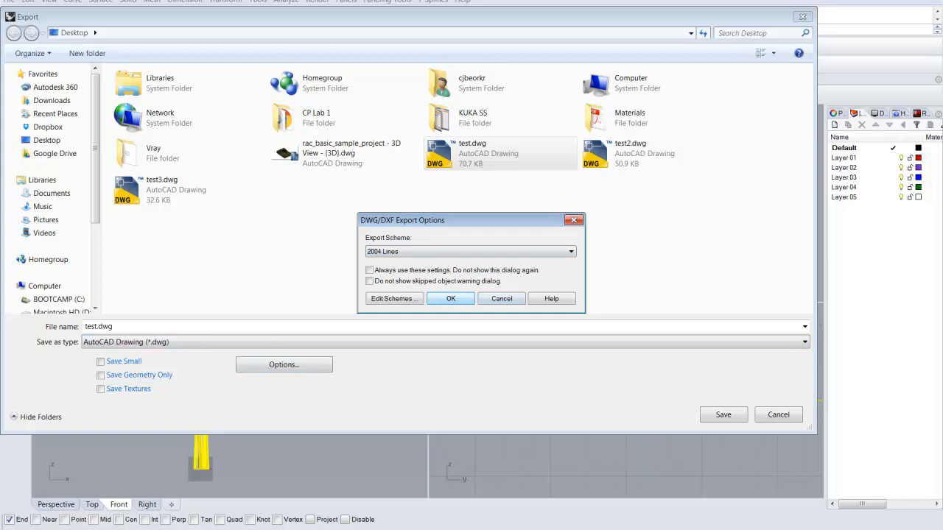
Complete the column export with the 2004 Lines scheme, replacing the existing test.dwg
key(Return)
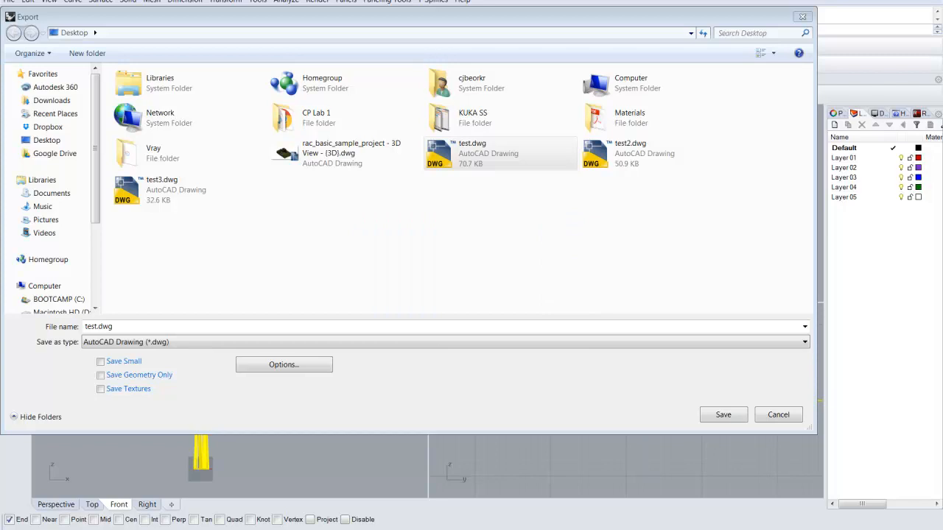
key(Return)
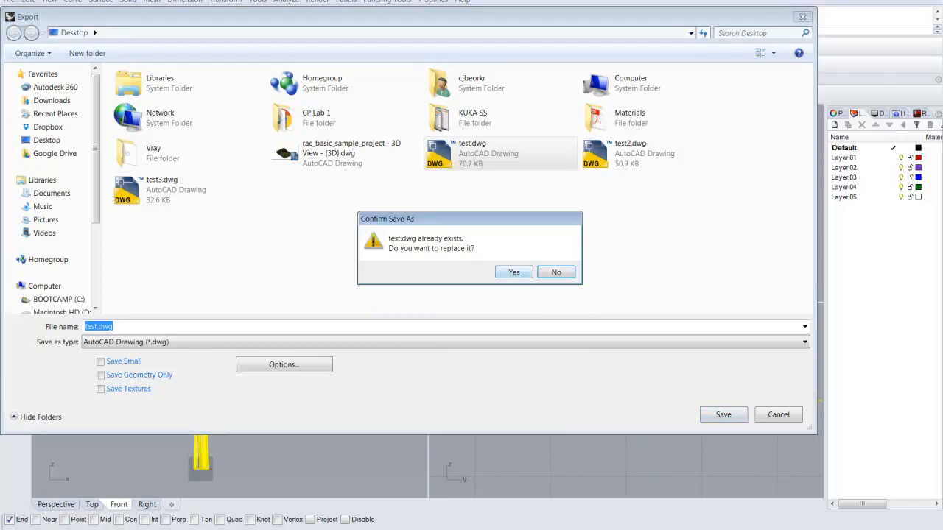
key(Return)
key(Return)
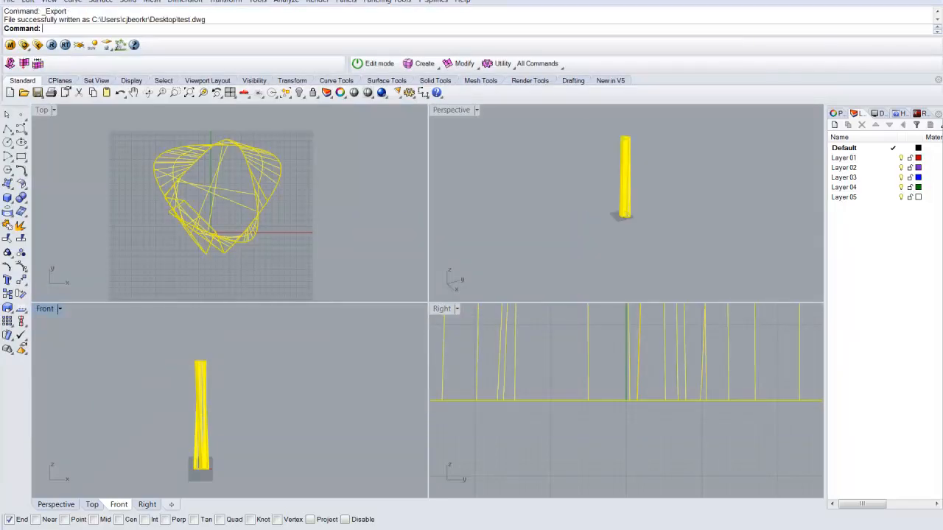
Export only the column's upper and base outline curves as test2.dwg with the 2004 Lines scheme, replacing the existing file
click(140, 272)
drag(158, 357, 264, 384)
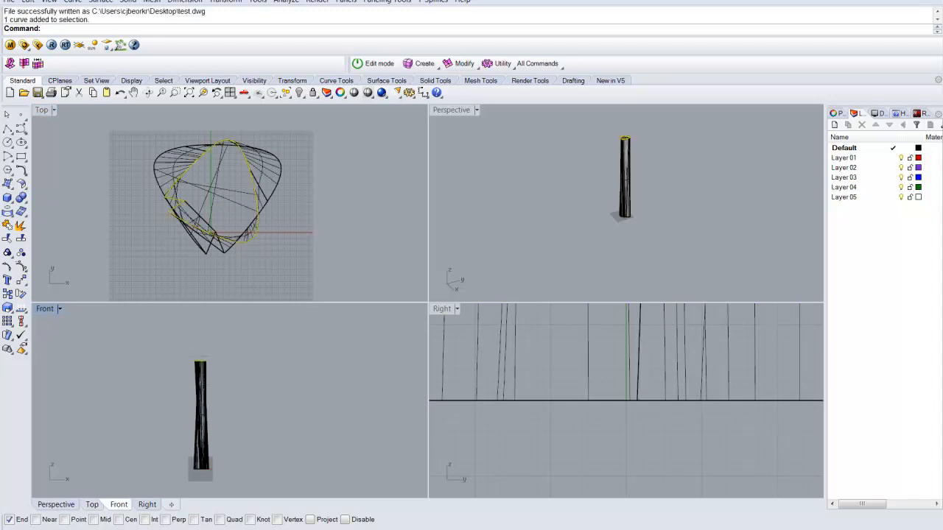
drag(172, 445, 248, 475)
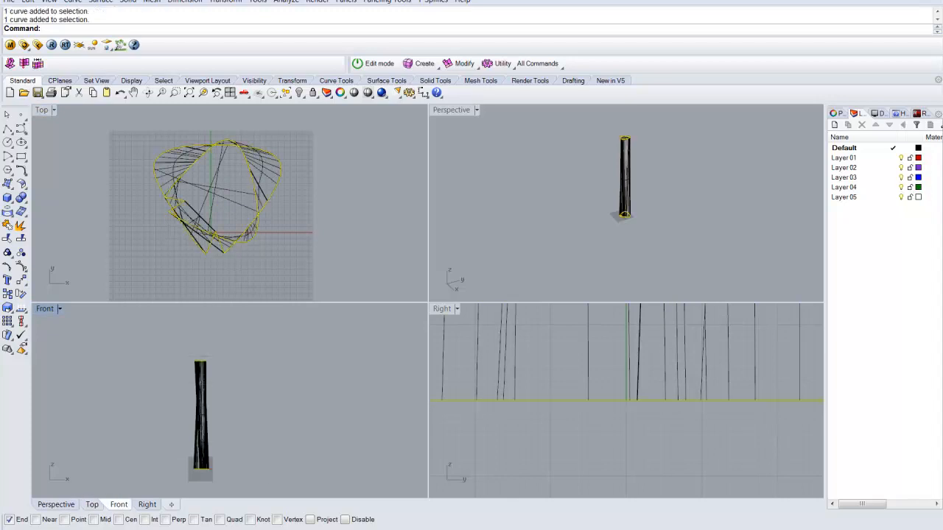
click(8, 1)
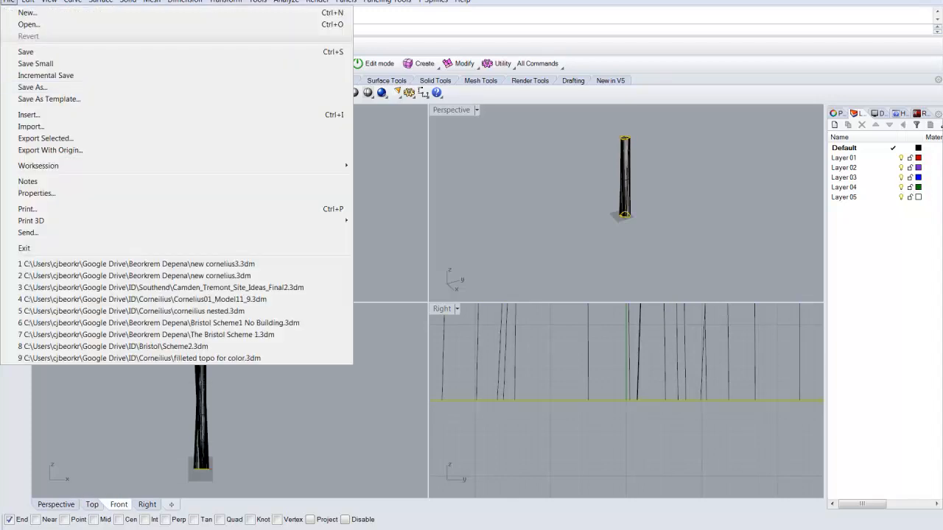
click(46, 137)
click(630, 151)
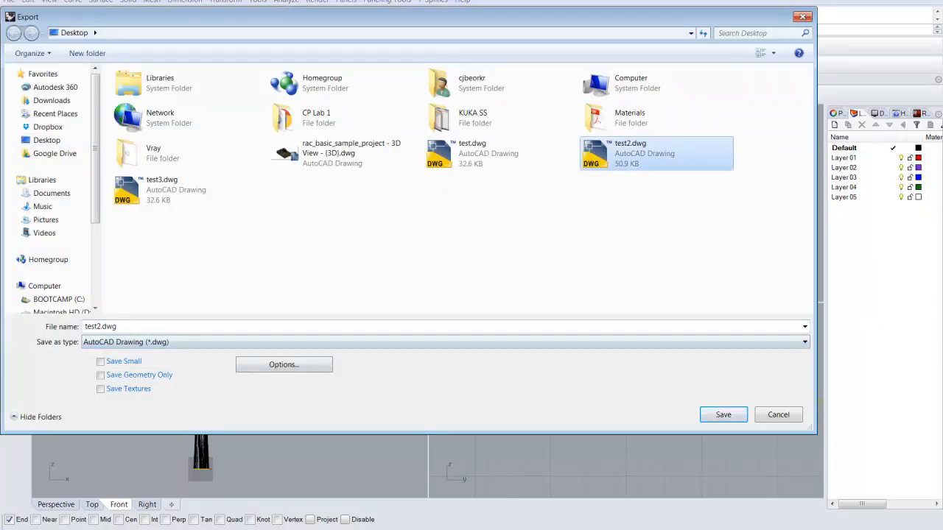
key(Return)
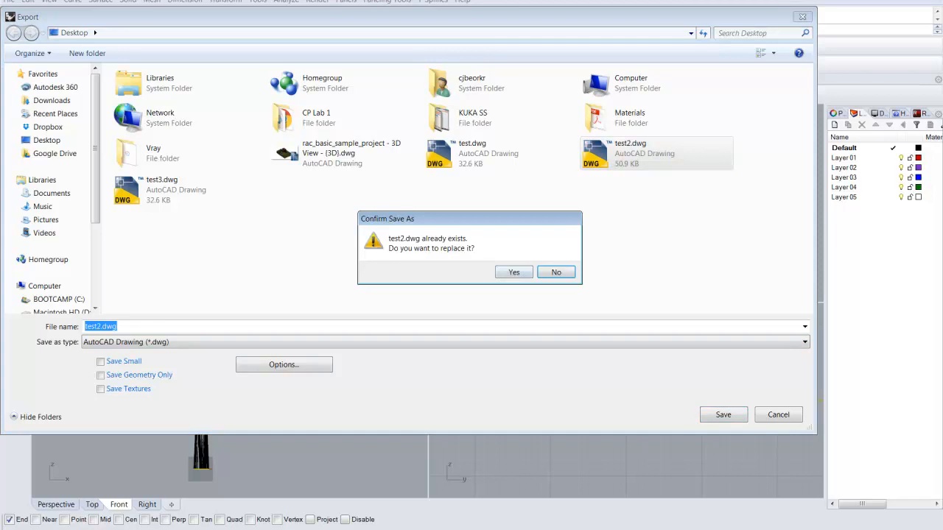
click(514, 272)
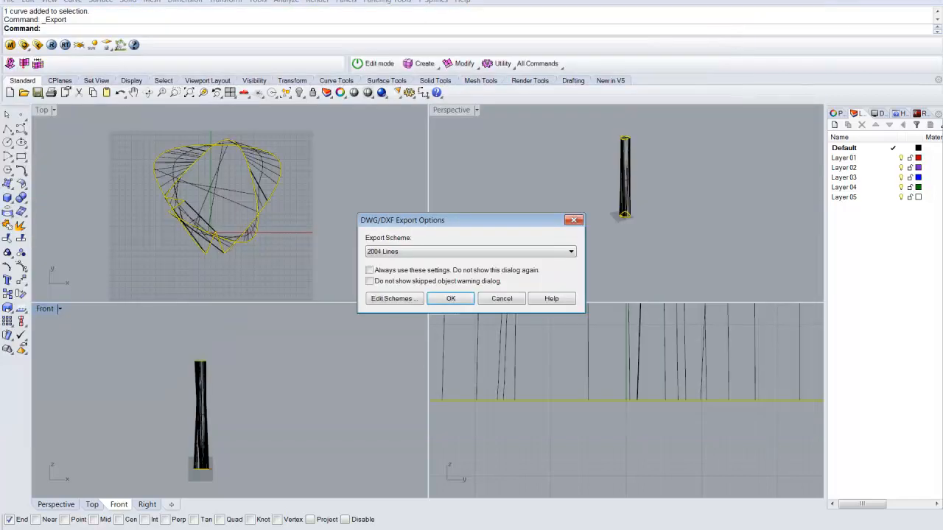
click(450, 298)
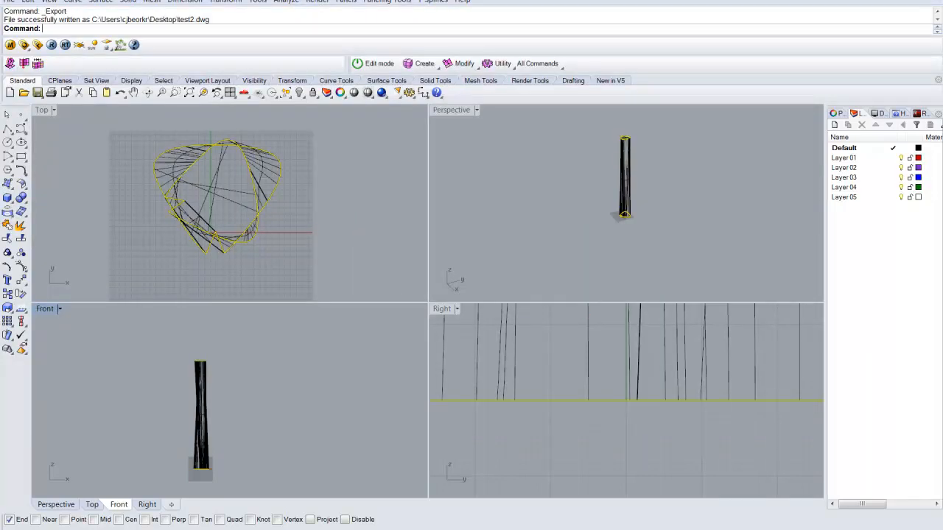
key(Escape)
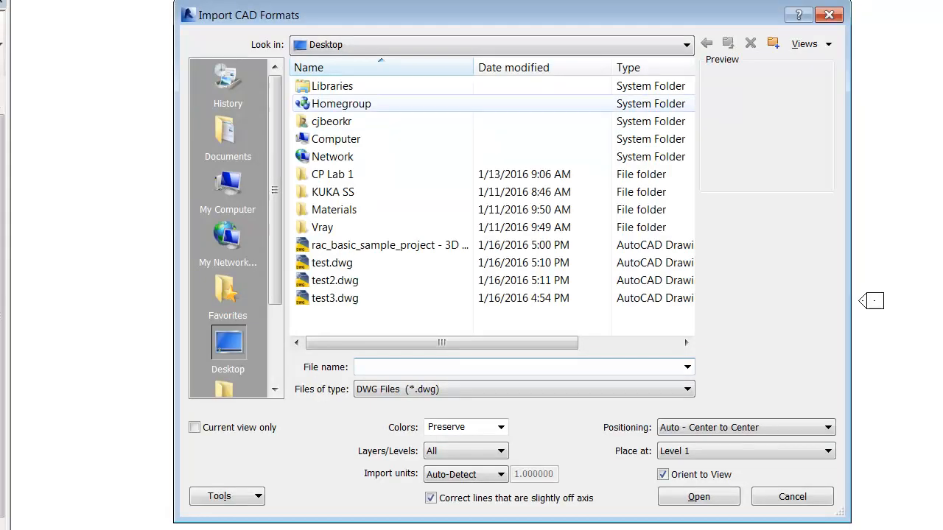
In Revit, import test.dwg at Level 1 with Auto-Detect units and center-to-center positioning, and dismiss the import warning
click(333, 263)
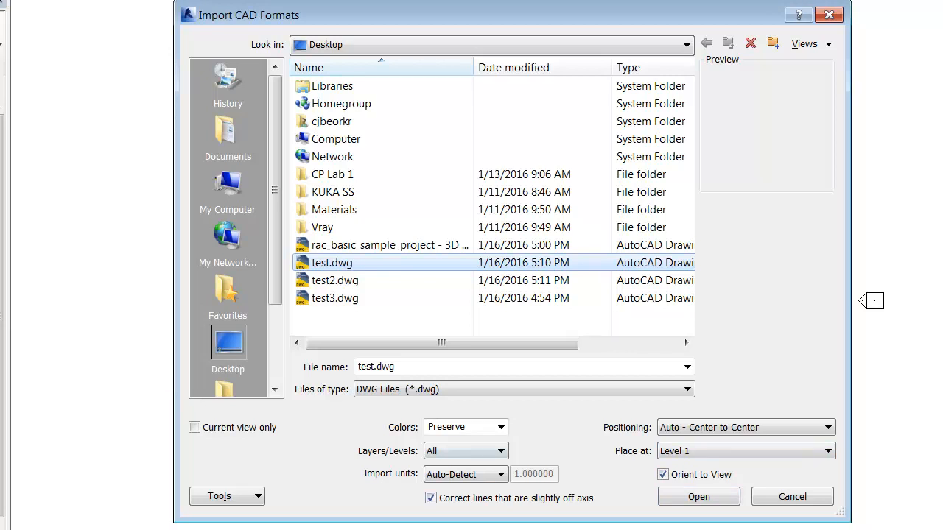
click(699, 496)
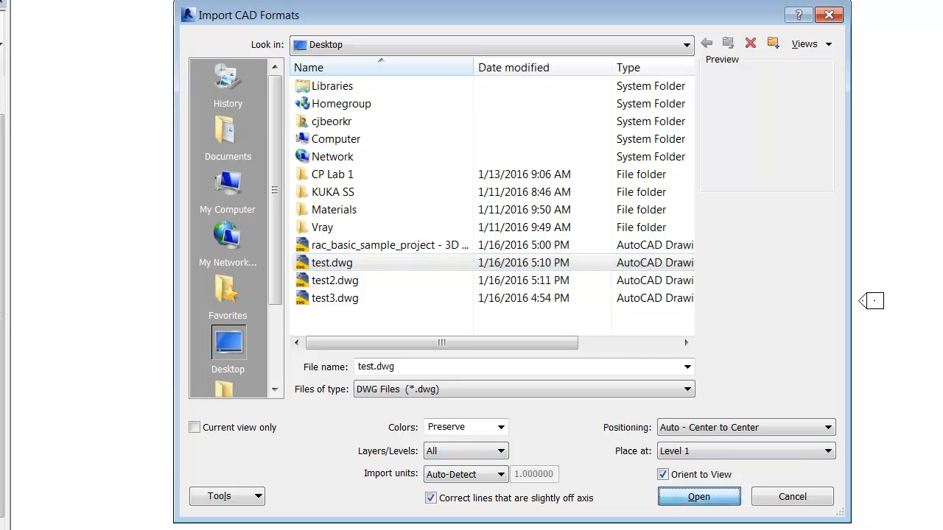
click(466, 475)
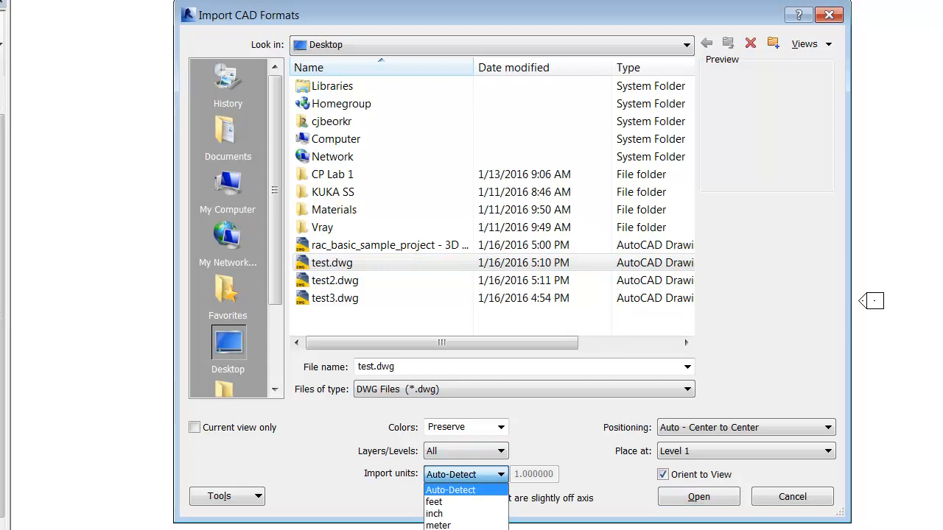
click(466, 476)
click(698, 496)
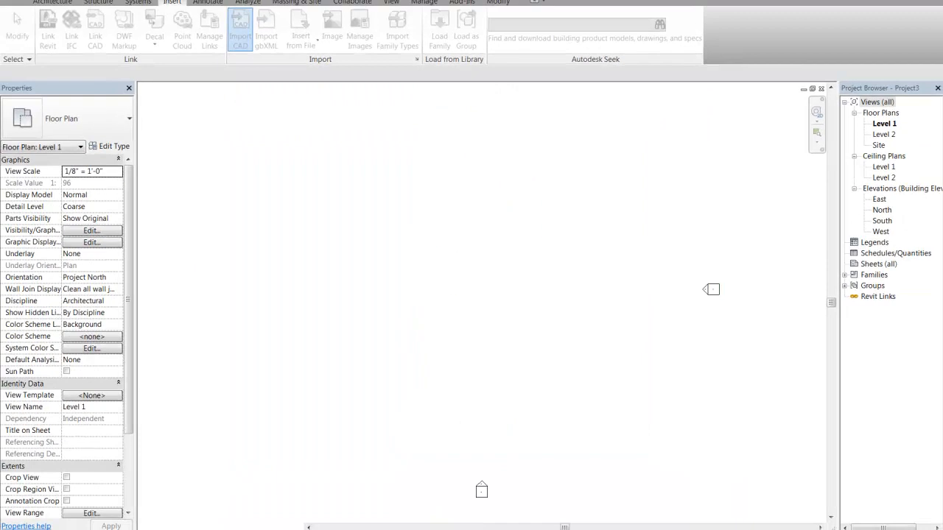
scroll(544, 337, down, 4)
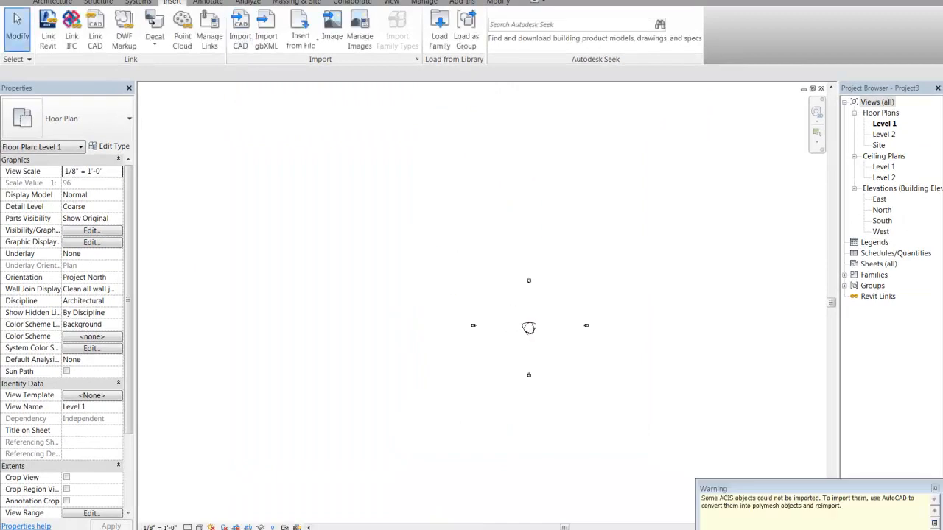
click(936, 489)
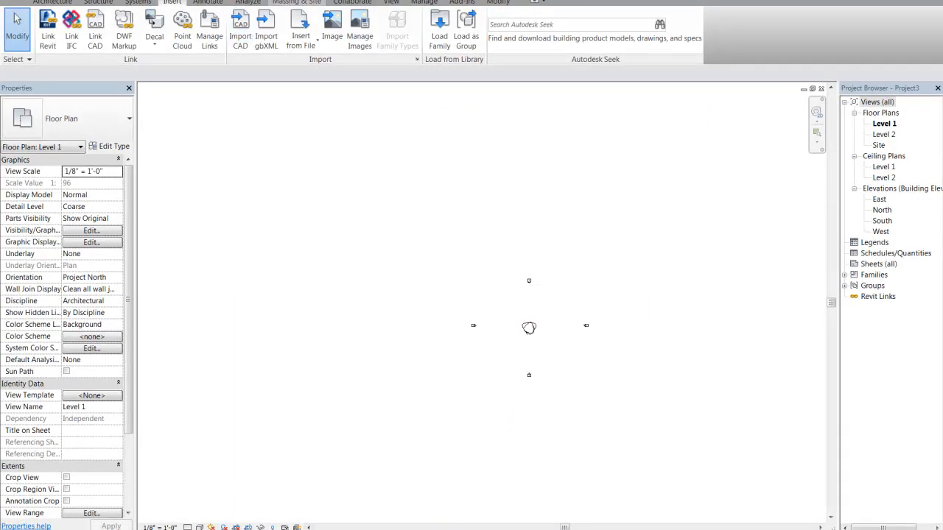
Open the default 3D view to show the imported tower
click(391, 2)
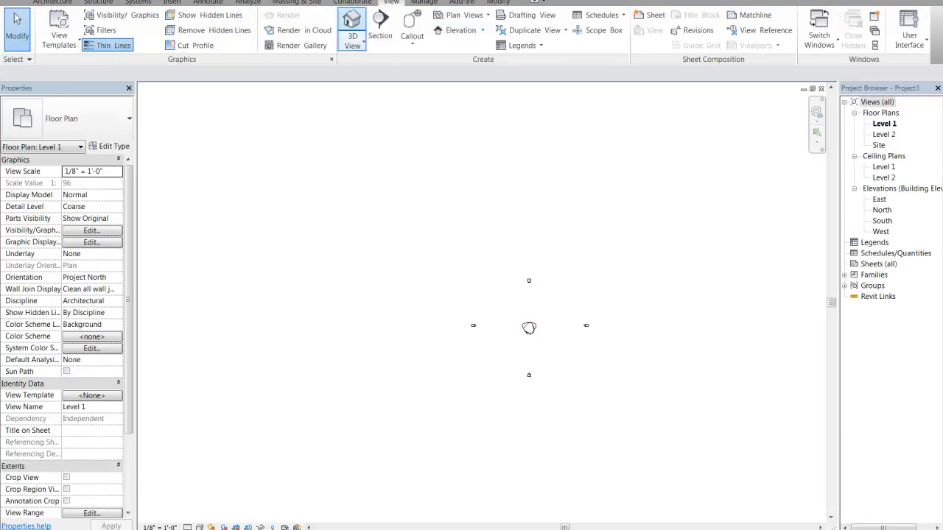
click(352, 29)
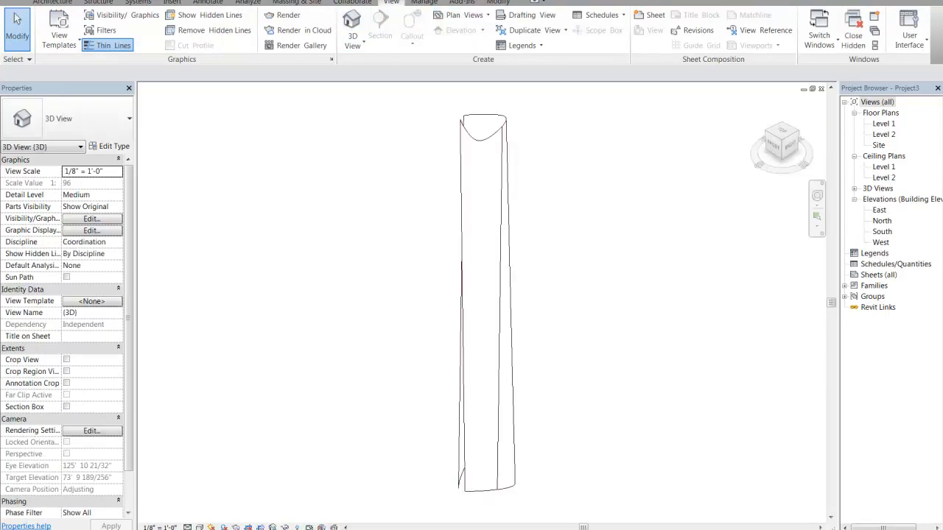
shift+middle_drag(479, 295, 583, 271)
Try to explode the imported test.dwg tower, restore it and select it again
click(387, 361)
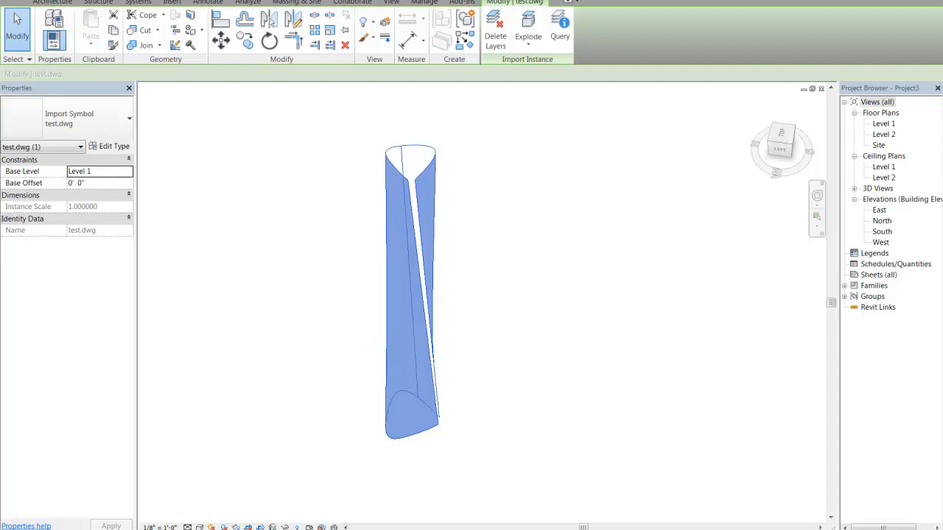
mouse_move(486, 324)
shift+middle_down()
mouse_move(453, 327)
mouse_move(409, 294)
mouse_move(449, 333)
mouse_move(488, 340)
shift+middle_up()
click(483, 339)
click(435, 339)
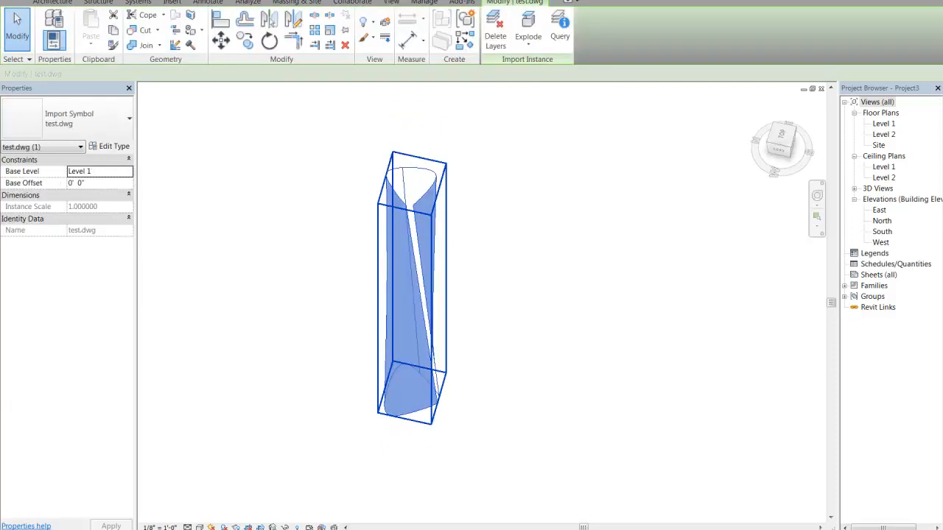
click(528, 28)
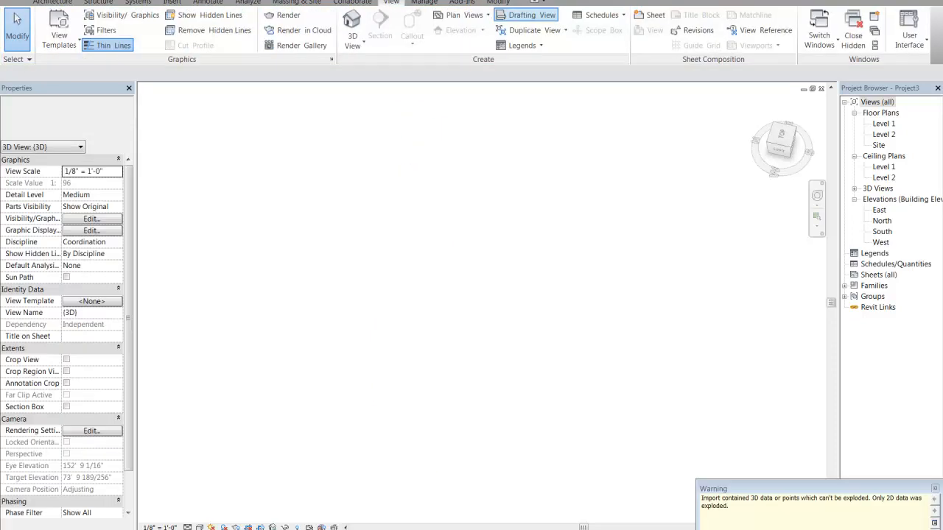
click(935, 488)
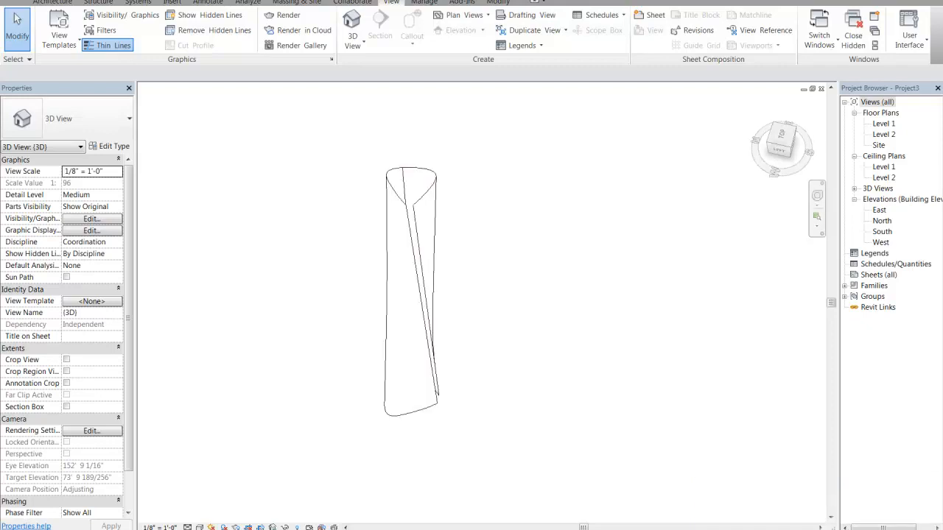
click(434, 269)
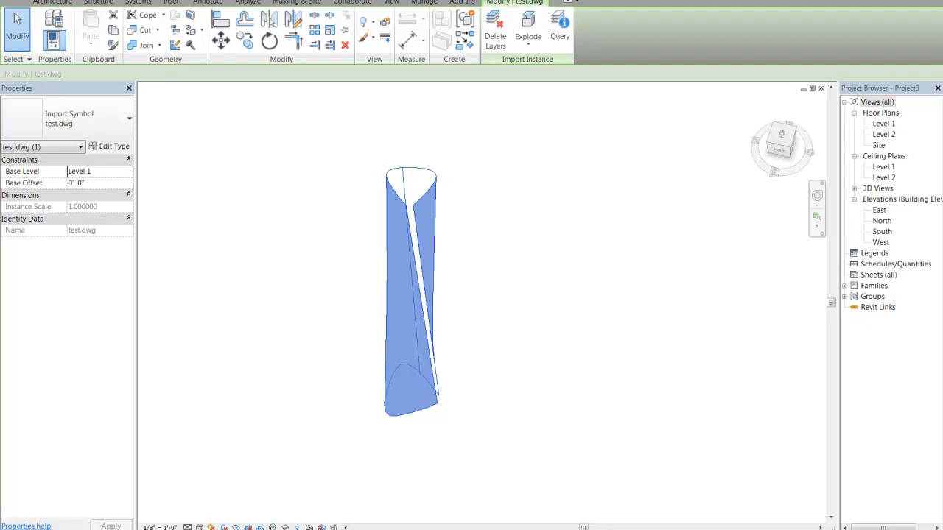
Delete the imported test.dwg tower and import test2.dwg with the outline curves in its place
key(Delete)
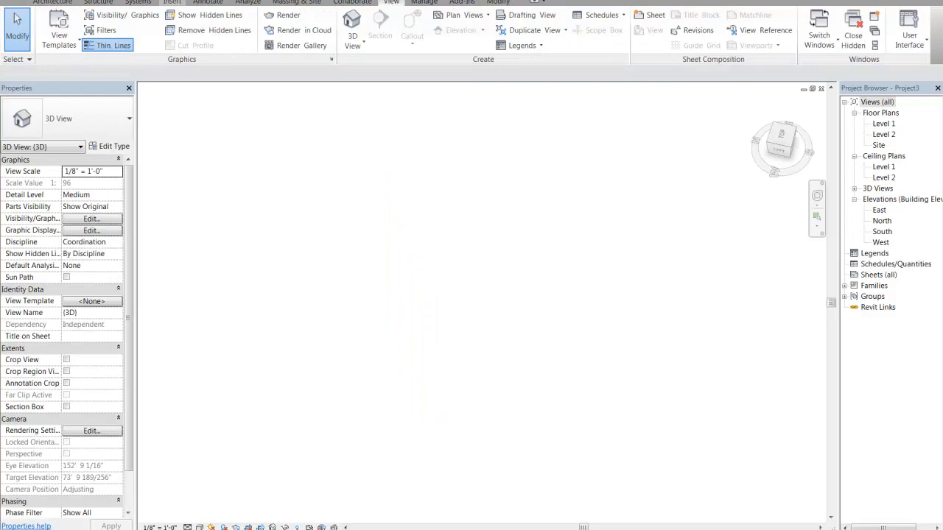
click(297, 2)
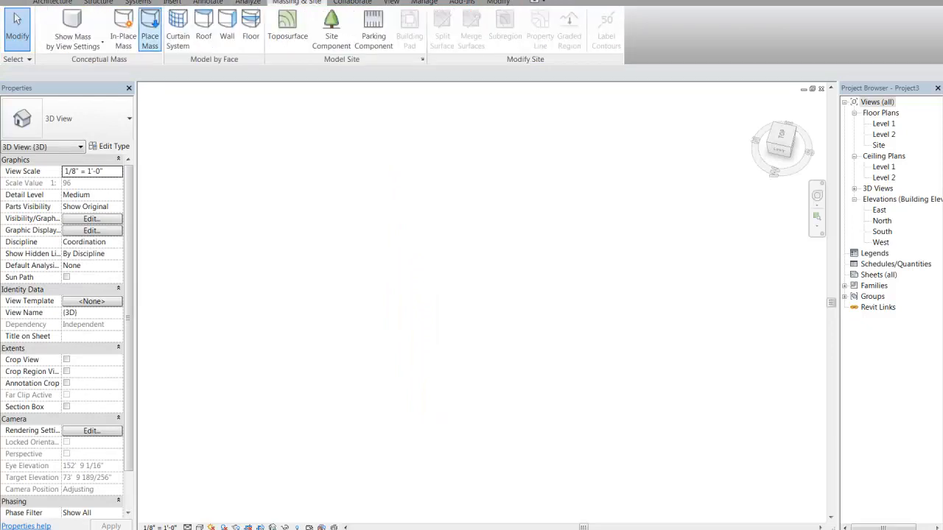
click(172, 2)
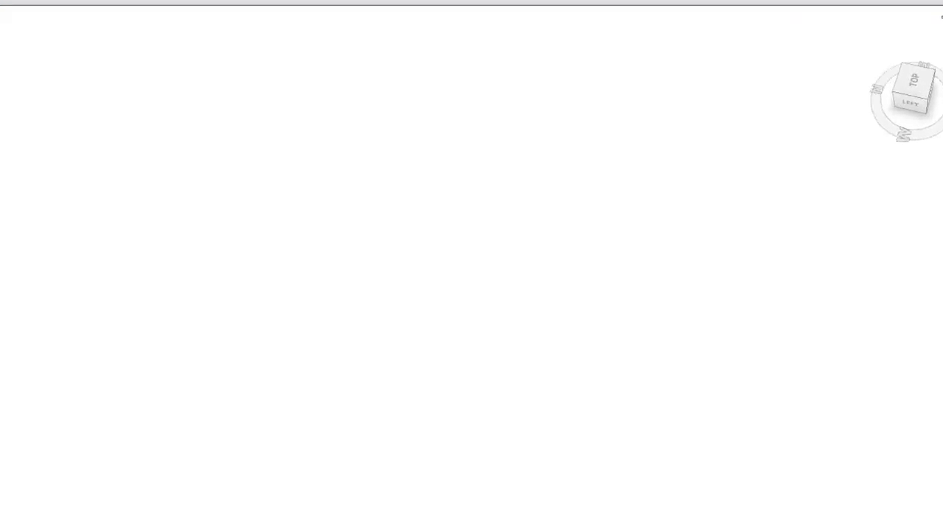
click(232, 20)
click(298, 283)
click(653, 495)
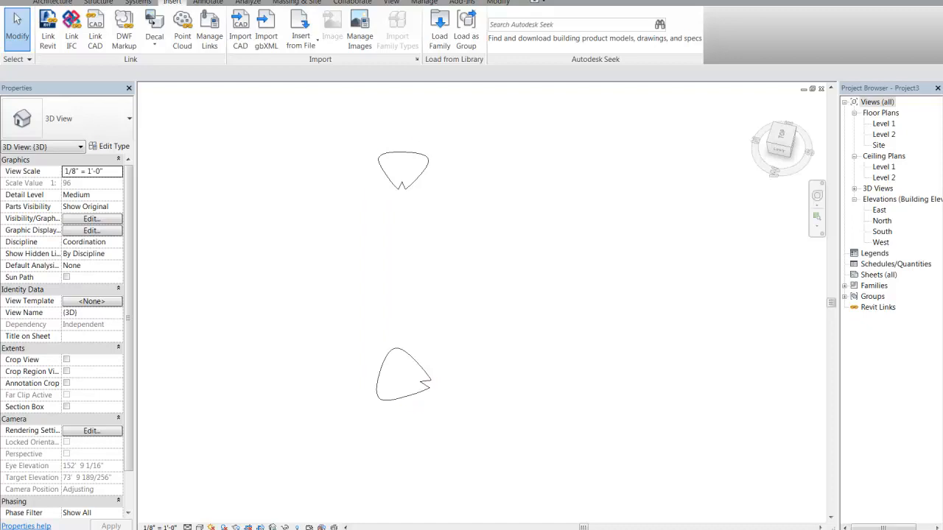
Try to explode the imported test2.dwg outline curves
click(421, 368)
click(528, 22)
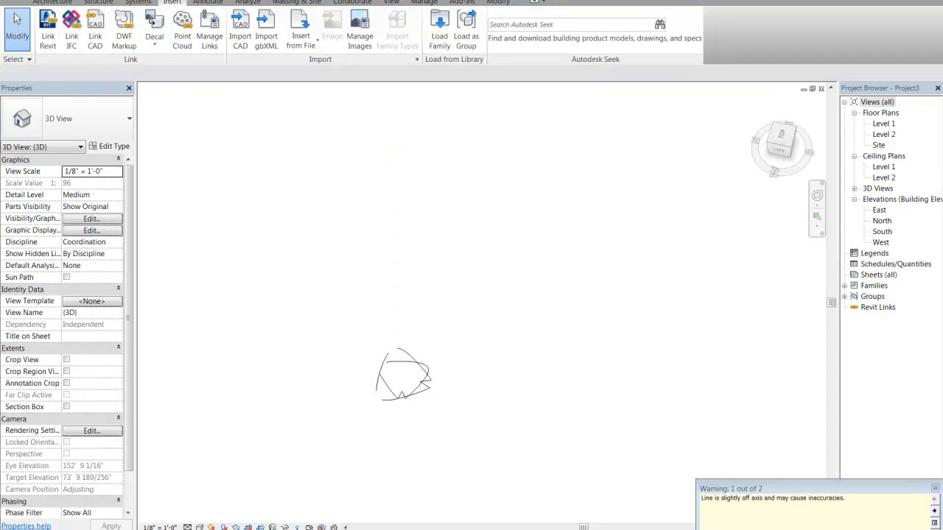
click(936, 488)
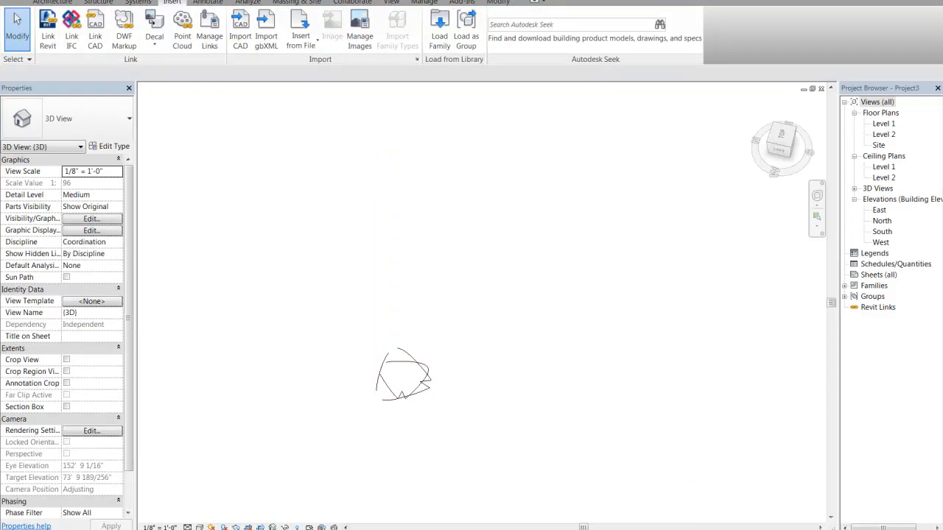
key(ctrl+z)
Open the Level 1 floor plan to show the two imported outlines
middle_drag(442, 295, 469, 311)
scroll(452, 409, up, 4)
scroll(692, 338, down, 5)
click(883, 124)
double_click(883, 124)
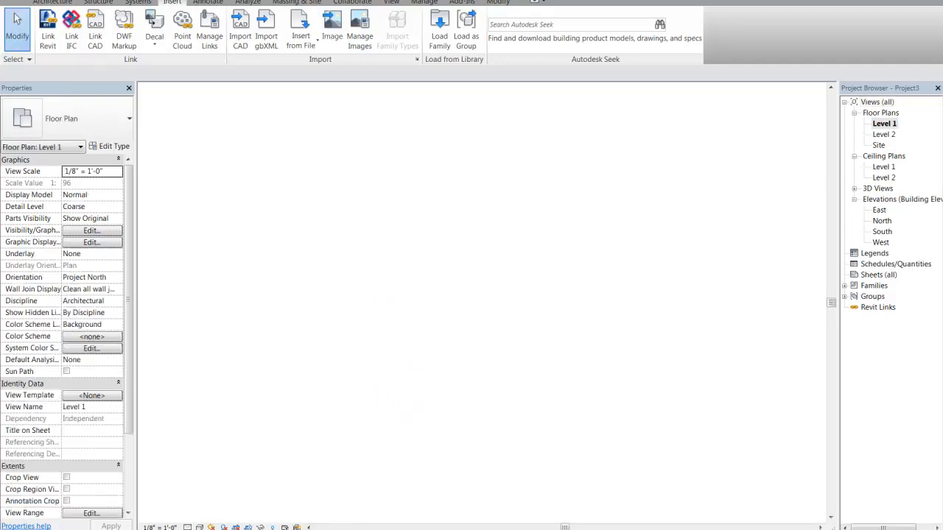
scroll(571, 265, down, 2)
scroll(554, 298, up, 5)
scroll(555, 304, up, 6)
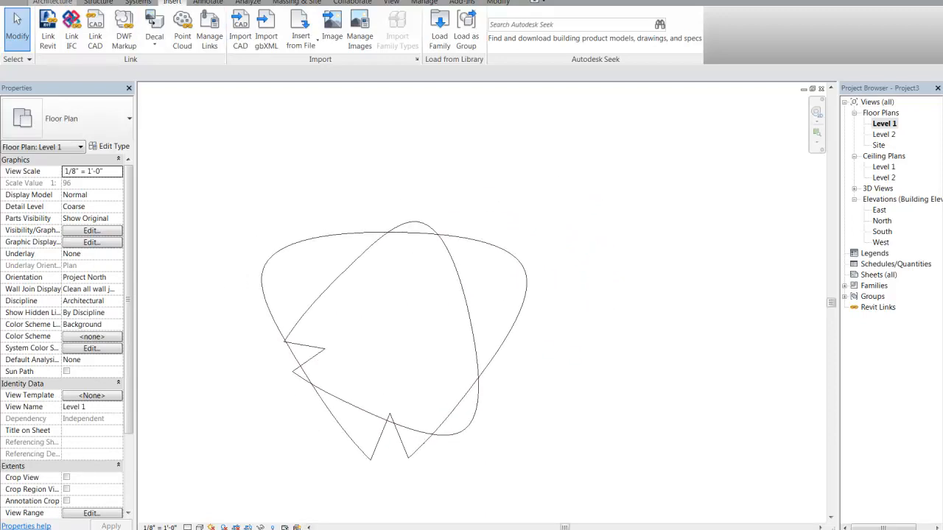
Start a new in-place mass, keeping the name Mass 1
click(52, 2)
click(297, 3)
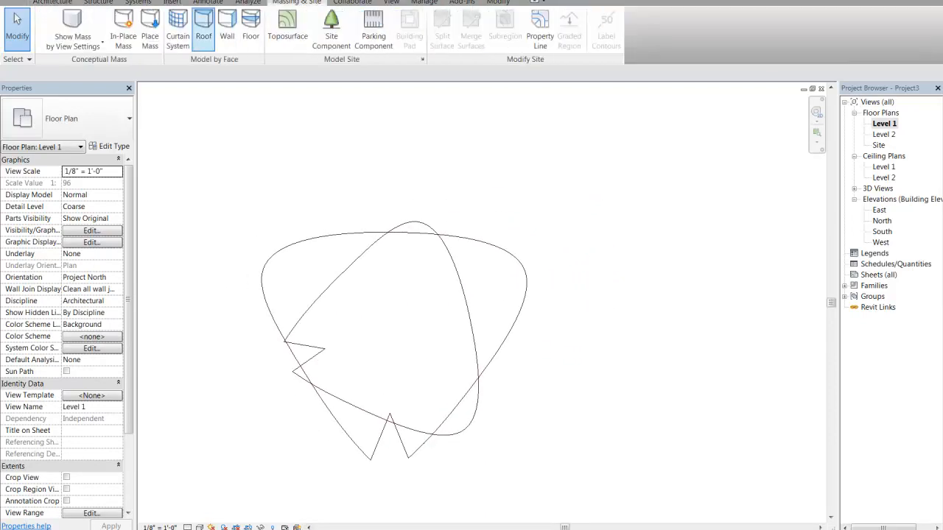
click(123, 30)
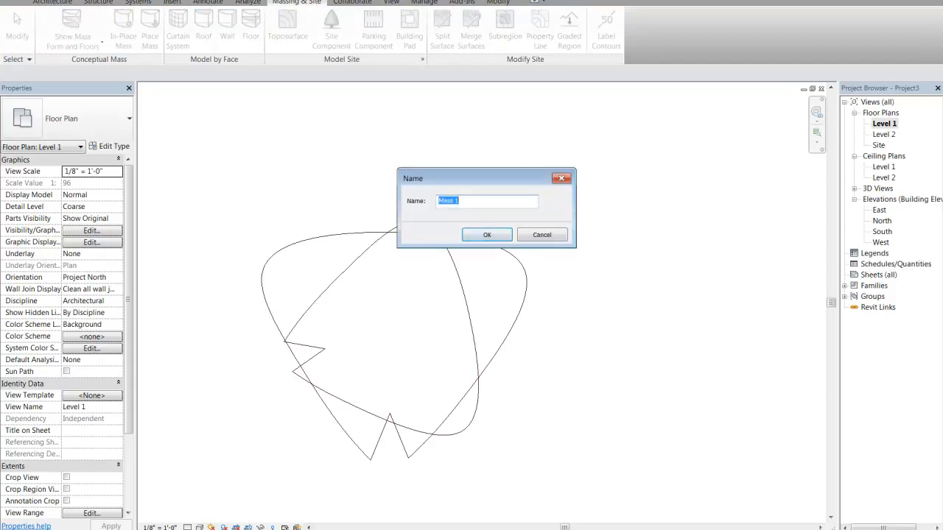
key(Return)
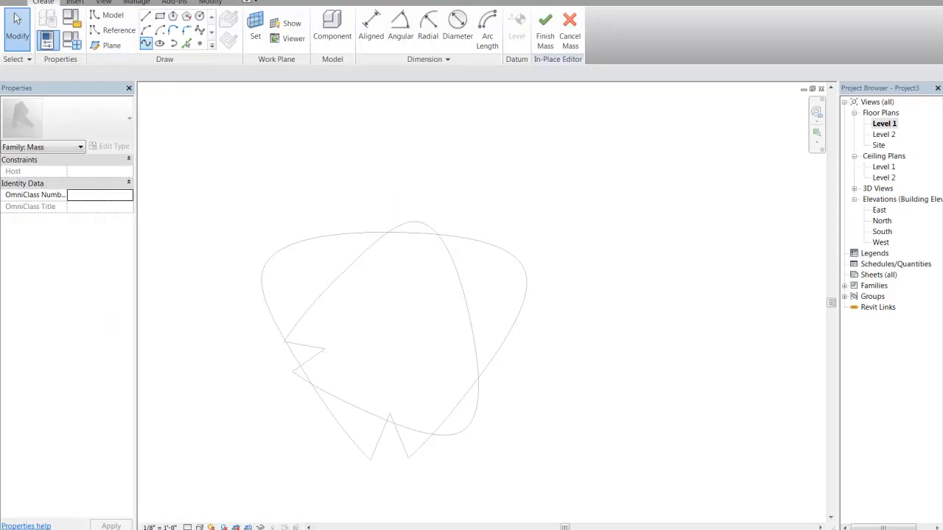
Trace the wider imported outline with a spline model line on Level 1, from one end of its lower notch around to the other
click(146, 44)
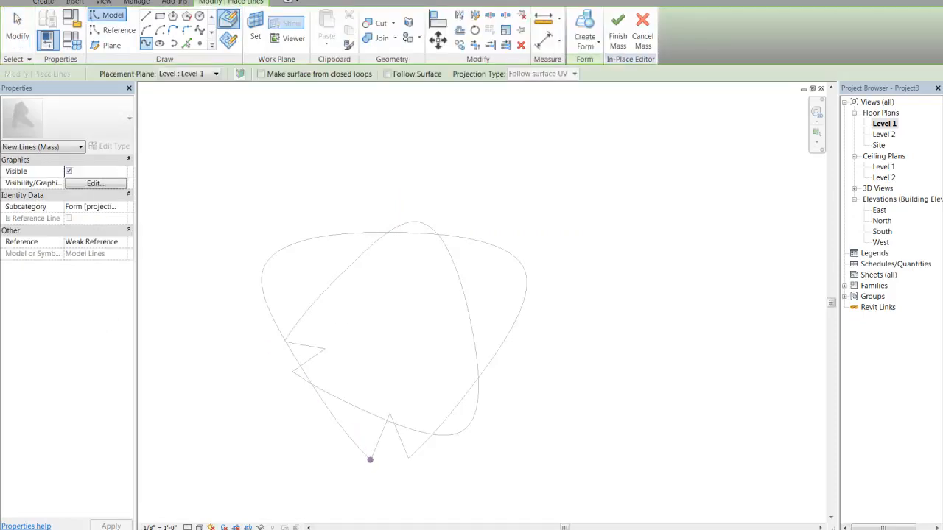
click(340, 426)
click(317, 379)
click(300, 364)
click(262, 287)
click(269, 256)
click(296, 242)
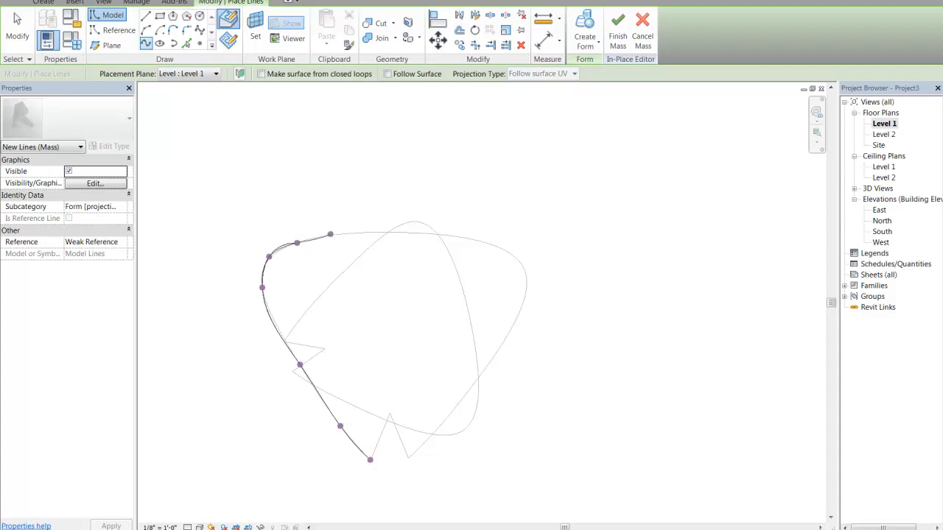
click(328, 236)
click(388, 233)
click(470, 241)
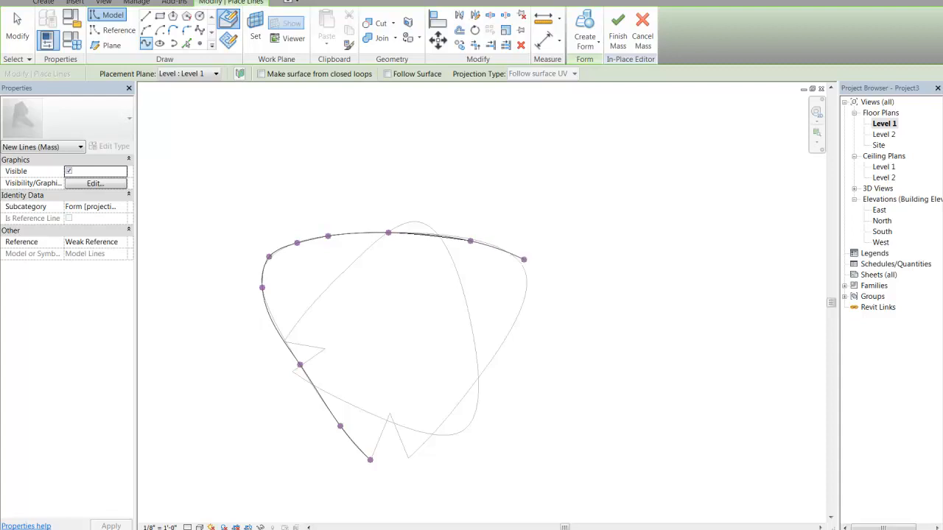
click(516, 260)
click(528, 287)
click(519, 311)
click(493, 352)
click(472, 384)
click(467, 393)
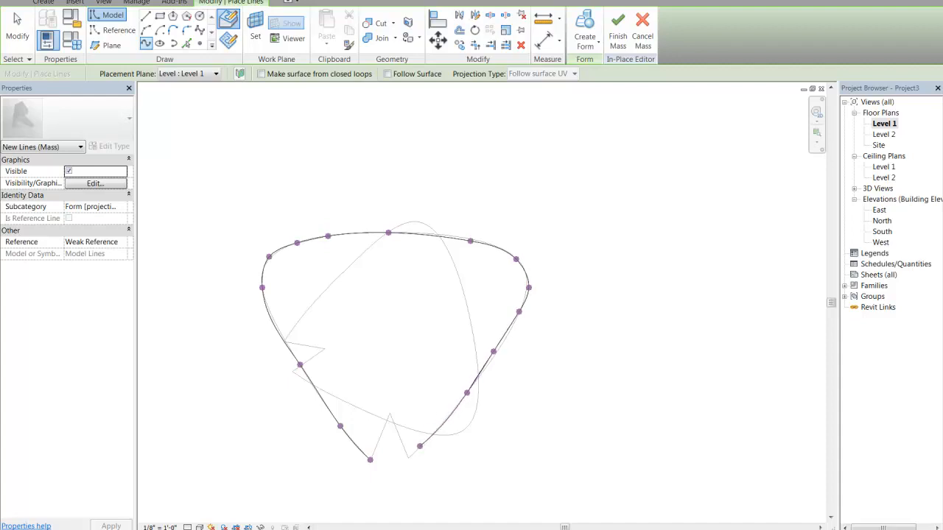
click(408, 457)
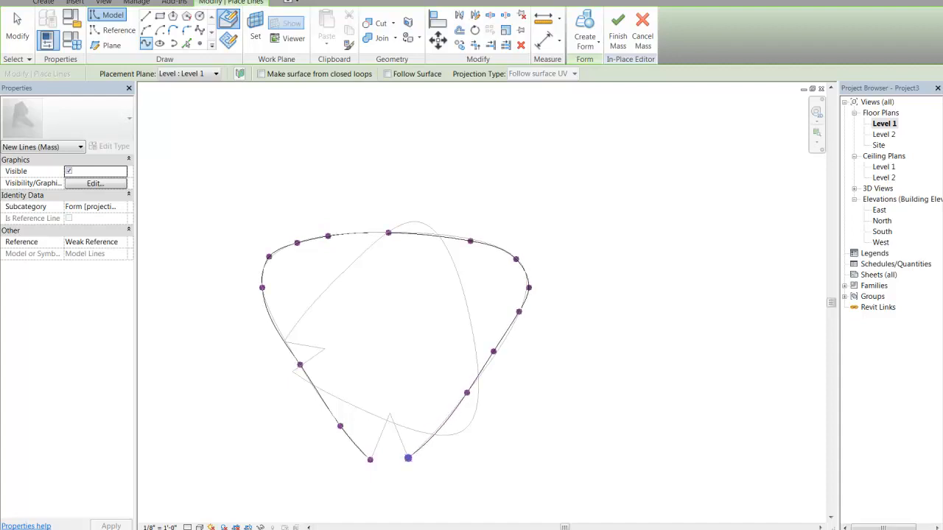
key(Return)
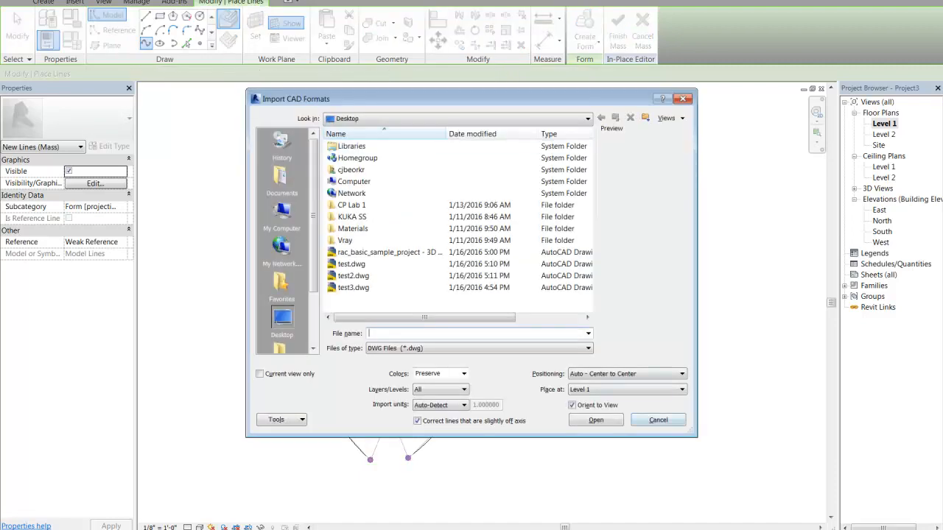
key(Escape)
key(Escape)
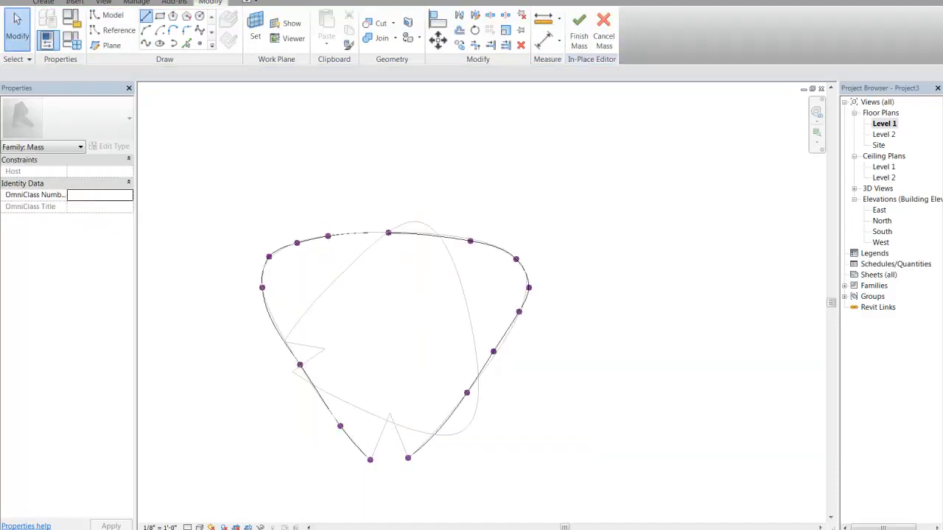
Close the traced outline with two straight model lines that follow the V-shaped notch
click(145, 15)
click(389, 415)
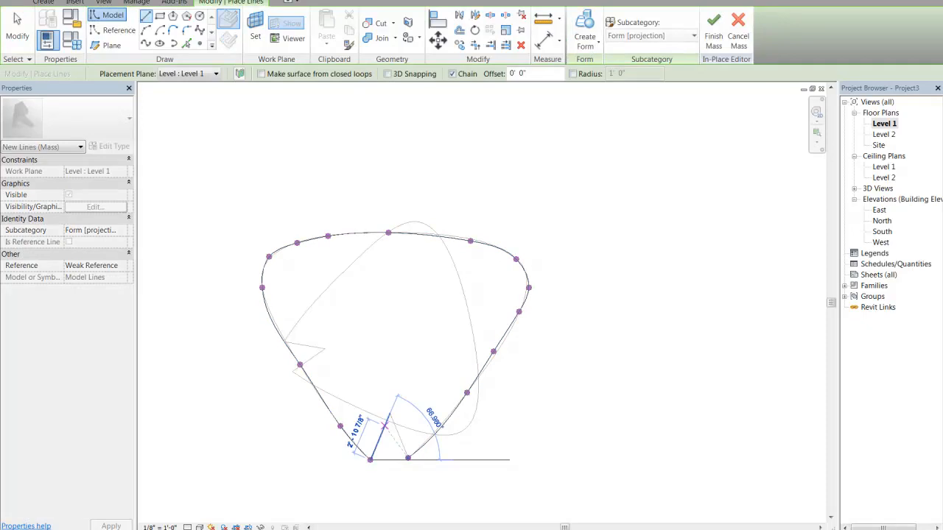
scroll(409, 458, up, 5)
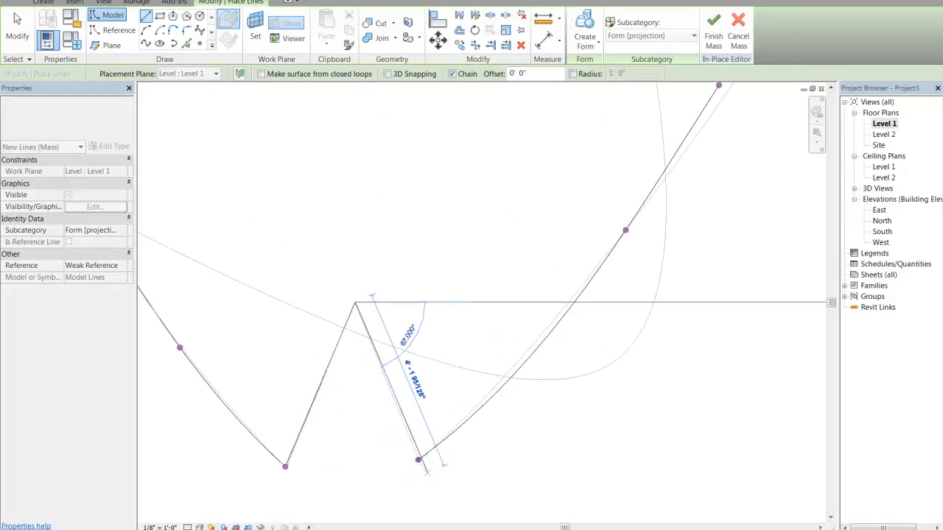
click(418, 460)
scroll(418, 460, down, 5)
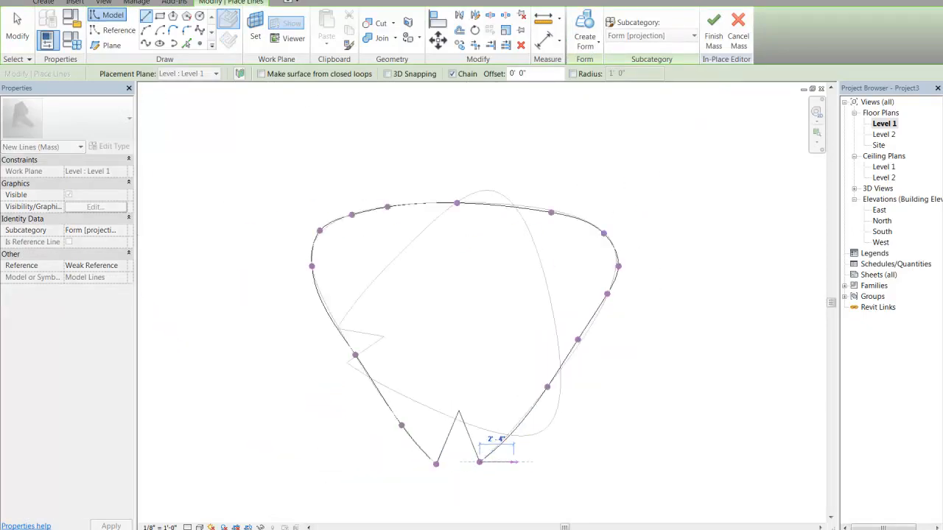
key(Escape)
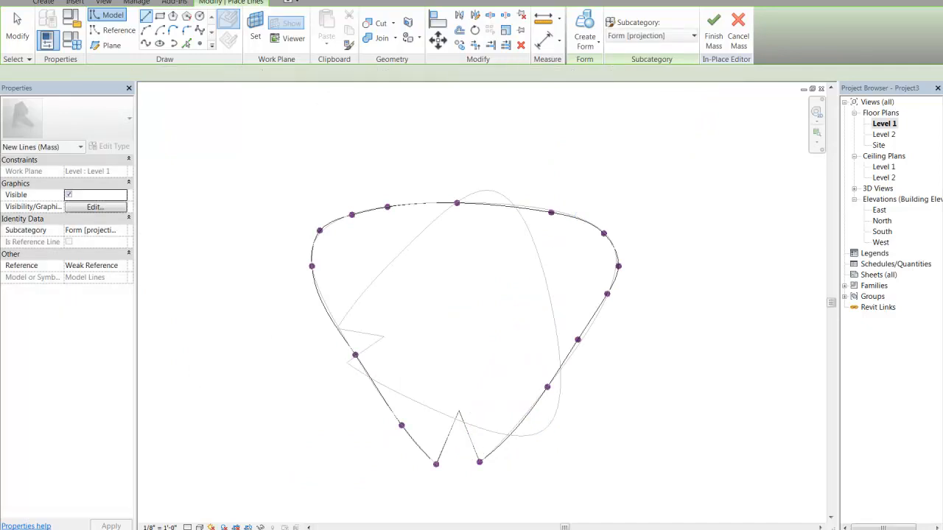
key(Escape)
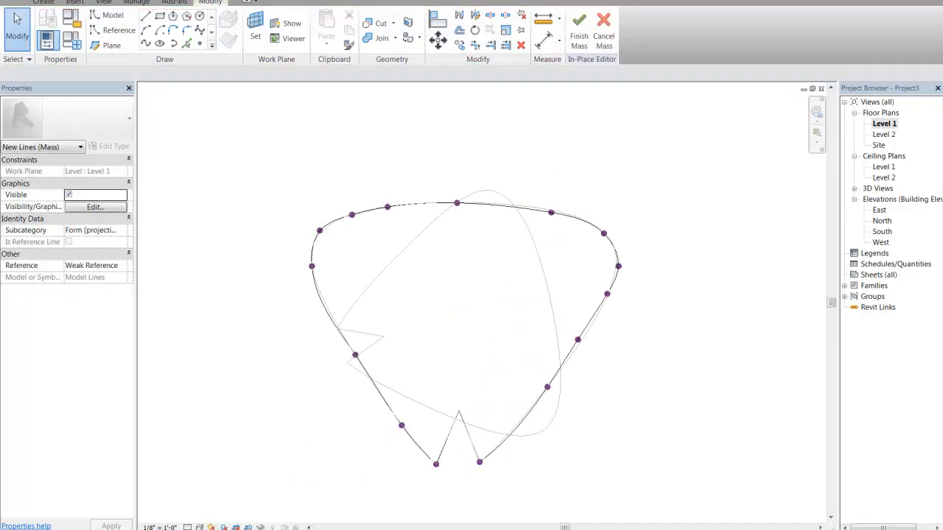
Create a flat surface form from the spline and the two notch lines, and finish the mass
click(520, 211)
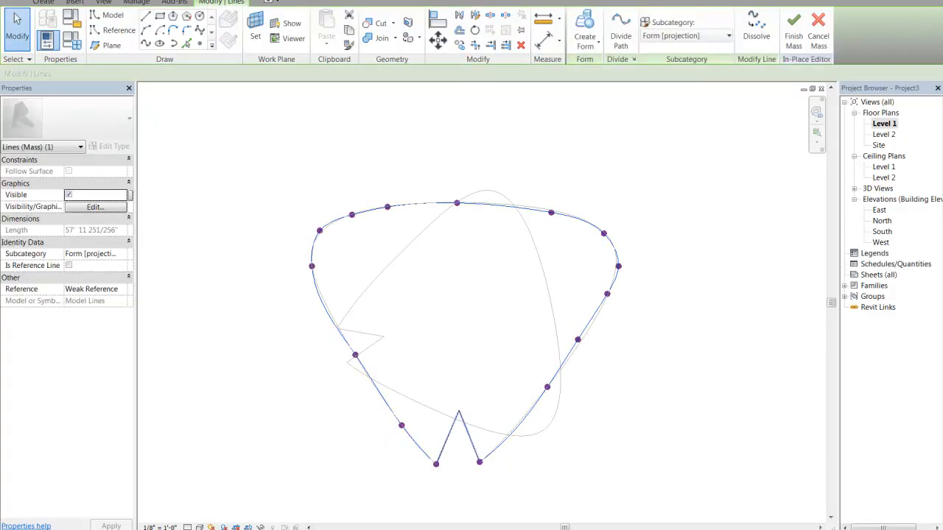
ctrl+click(470, 438)
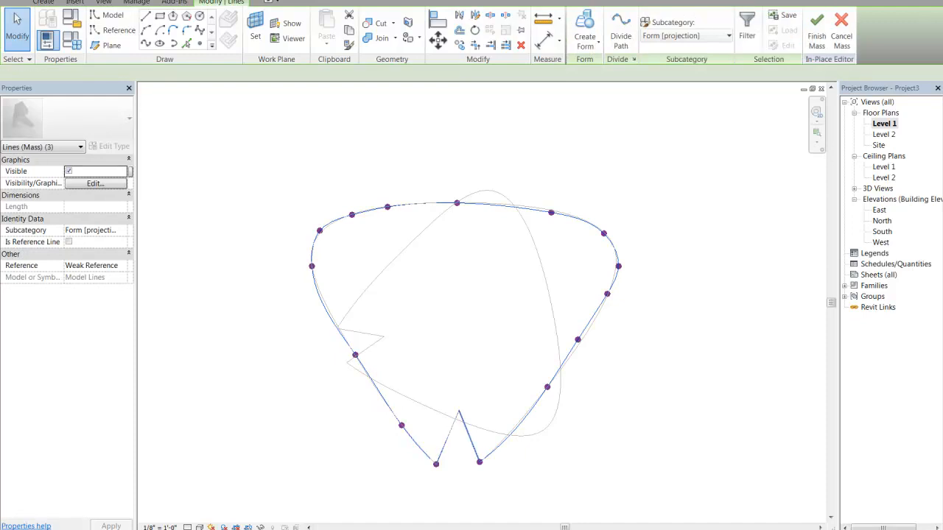
click(585, 33)
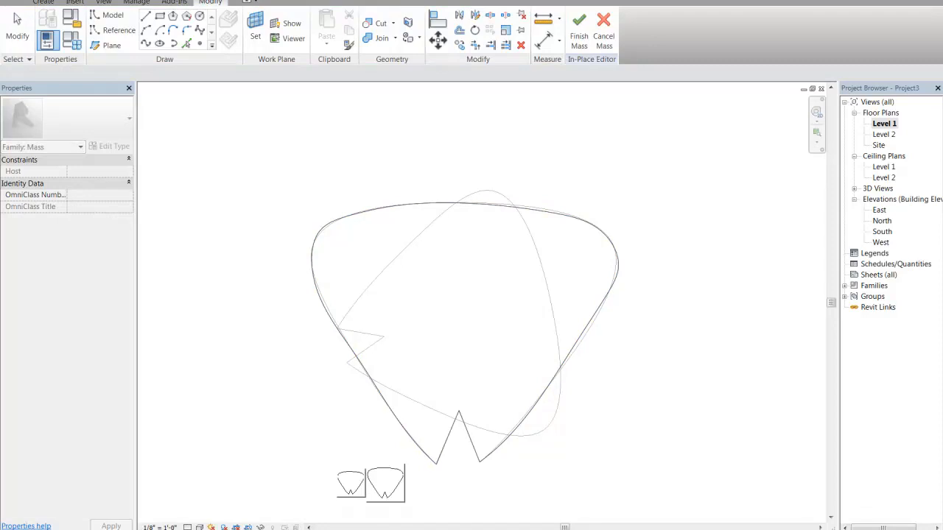
click(383, 484)
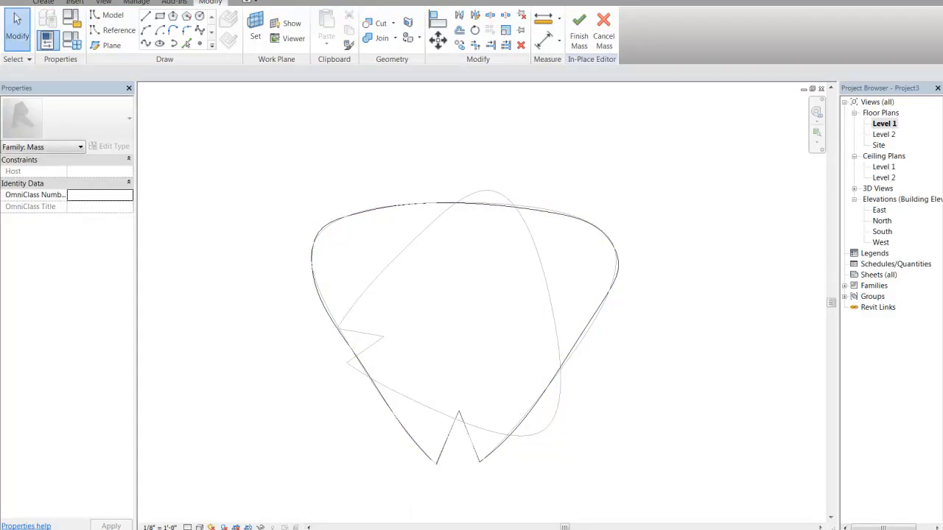
click(579, 33)
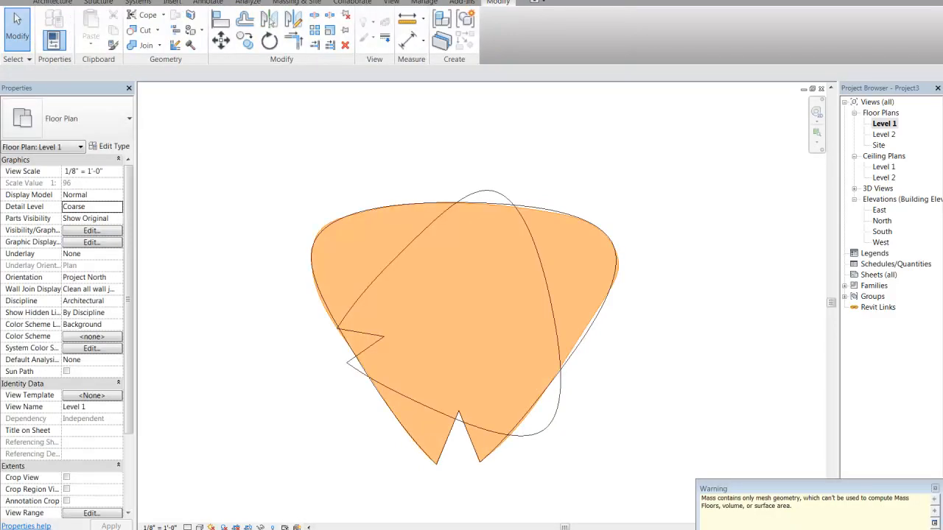
click(935, 488)
Edit the mass in place and create a solid extruded form from its flat surface
click(562, 366)
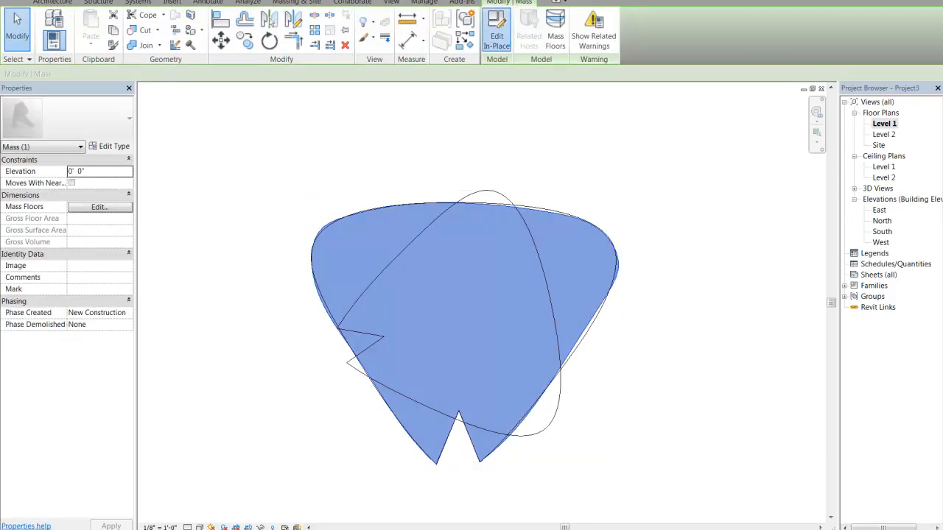
click(496, 33)
click(478, 204)
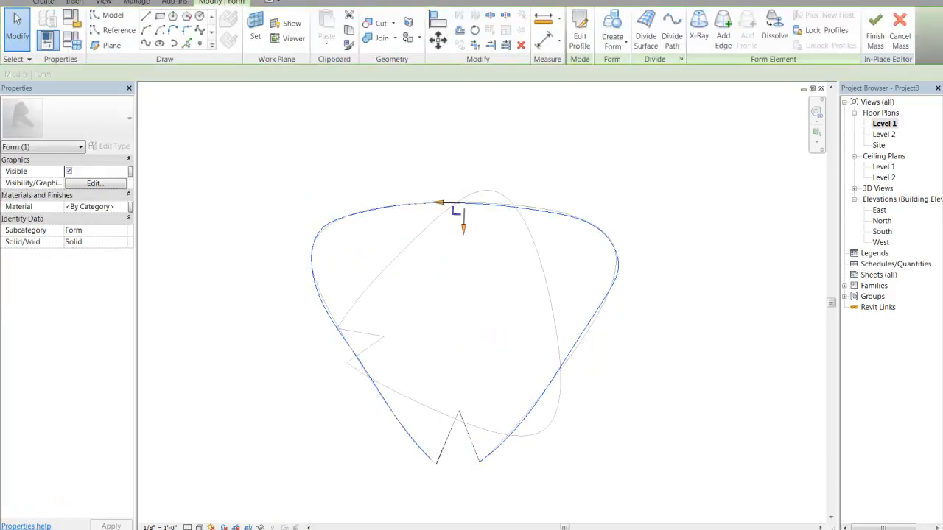
click(470, 438)
click(448, 437)
click(470, 438)
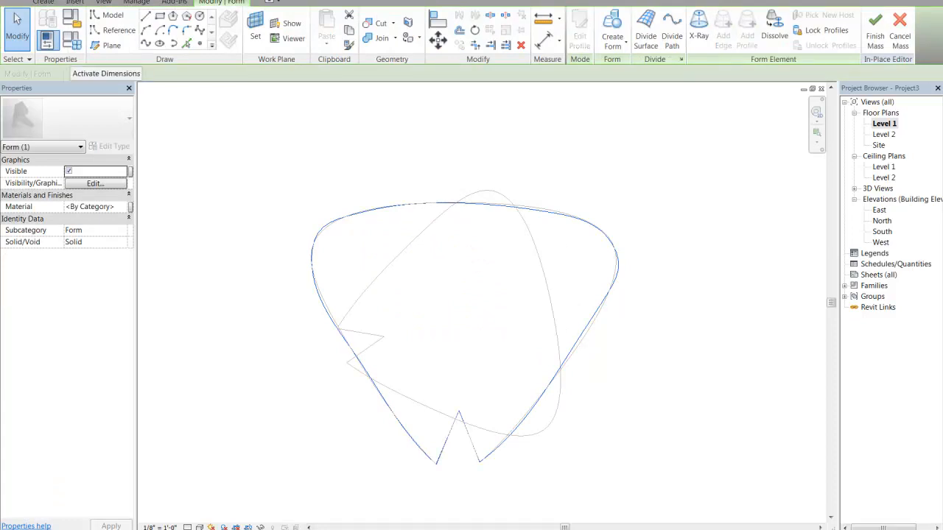
click(612, 24)
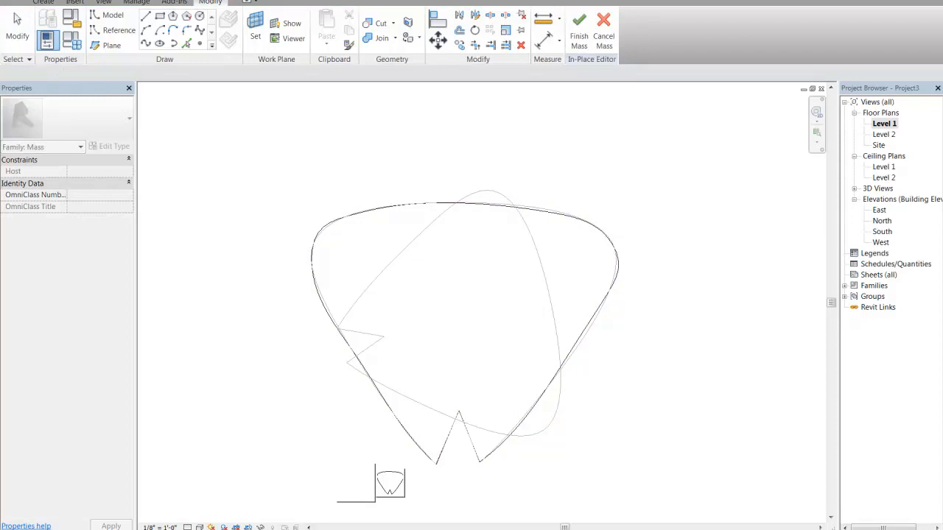
click(356, 484)
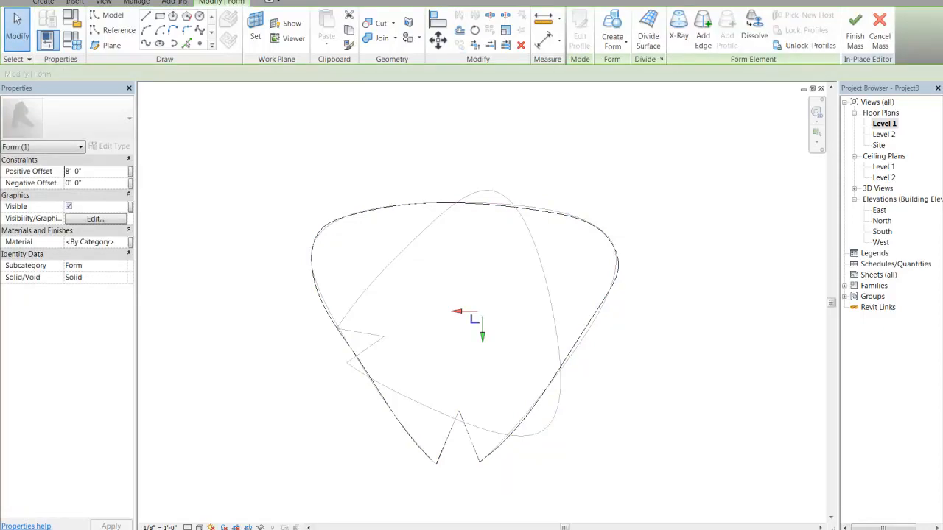
Open the default 3D view and pull the solid form's lower face down to a positive offset of about 33' 7"
double_click(877, 189)
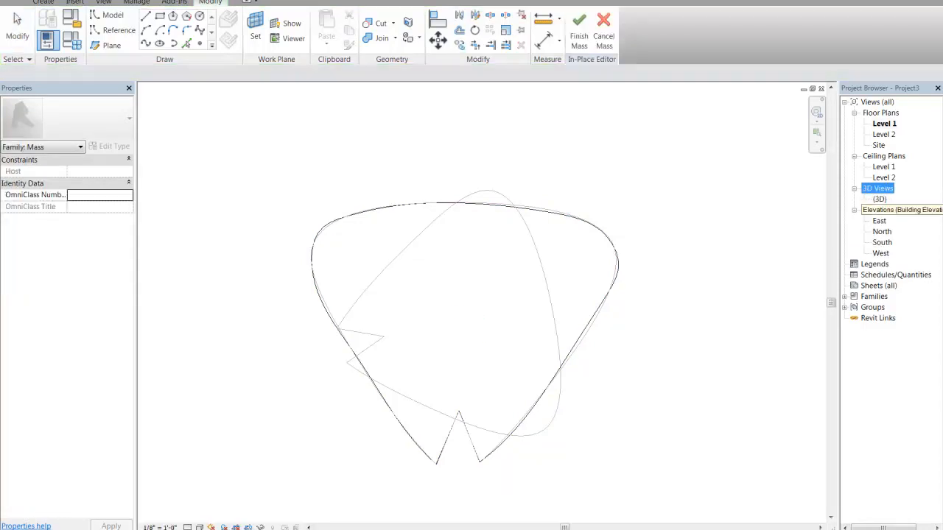
double_click(879, 199)
scroll(524, 366, up, 5)
drag(503, 347, 509, 455)
scroll(521, 419, down, 3)
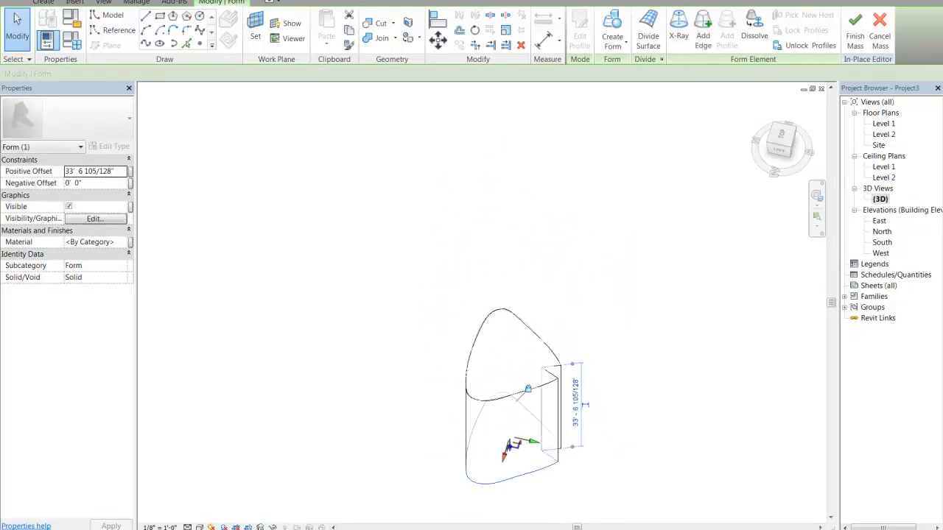
Deselect the extruded form and cancel the in-place mass edit, discarding its changes
key(Escape)
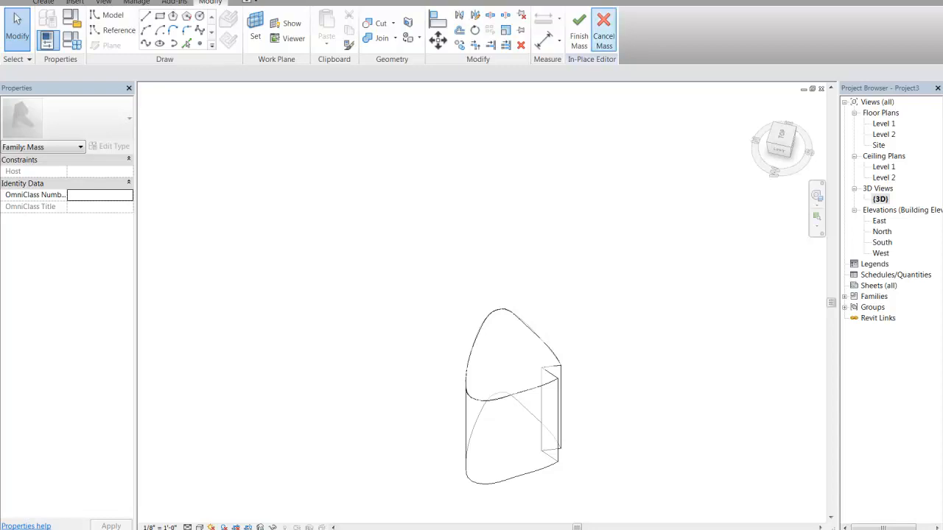
click(603, 33)
click(508, 282)
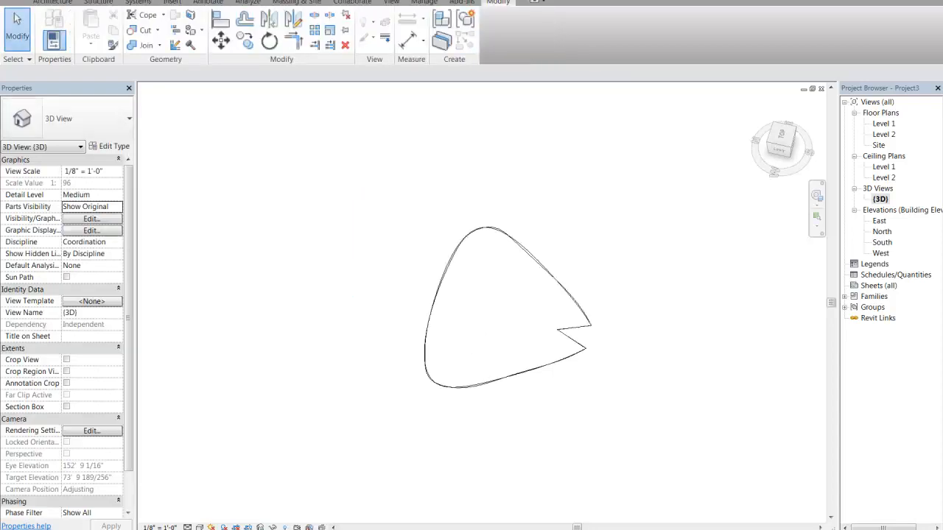
Show the Recent Files page and open the rac_basic_sample_project model in its default 3D view
click(391, 2)
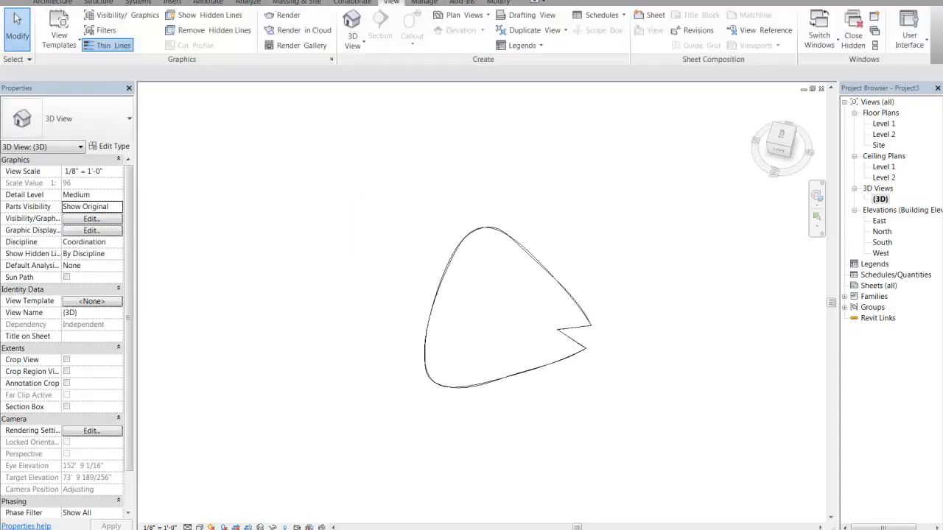
click(909, 37)
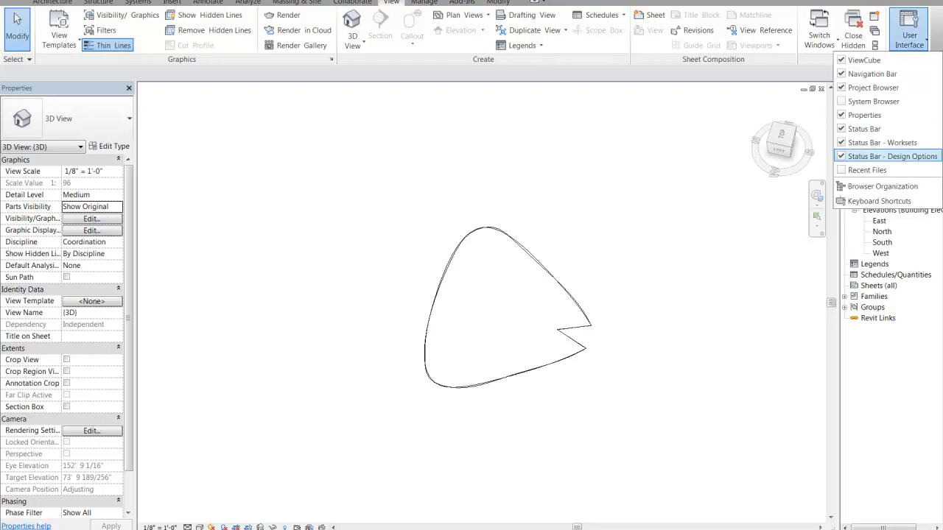
click(867, 170)
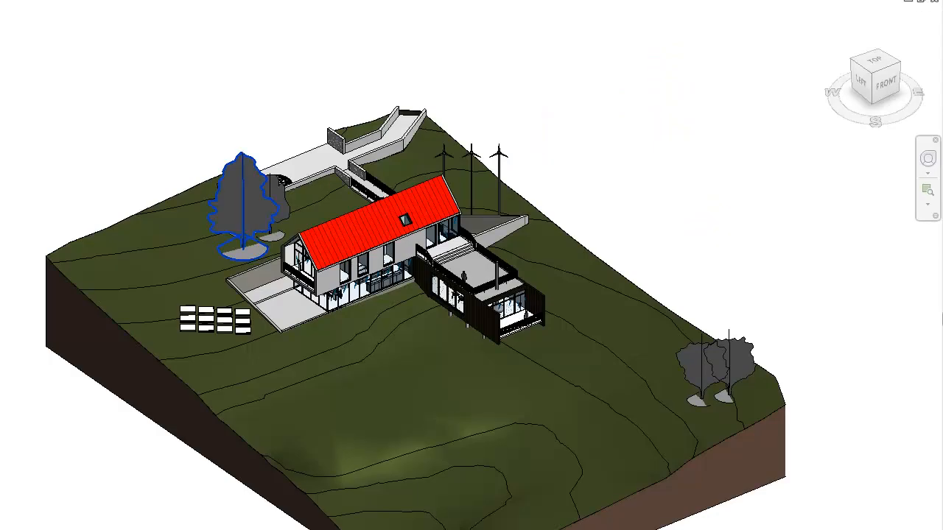
Start a DWG export of the current 3D view and set its export setup to write solids as ACIS solids
key(alt+f)
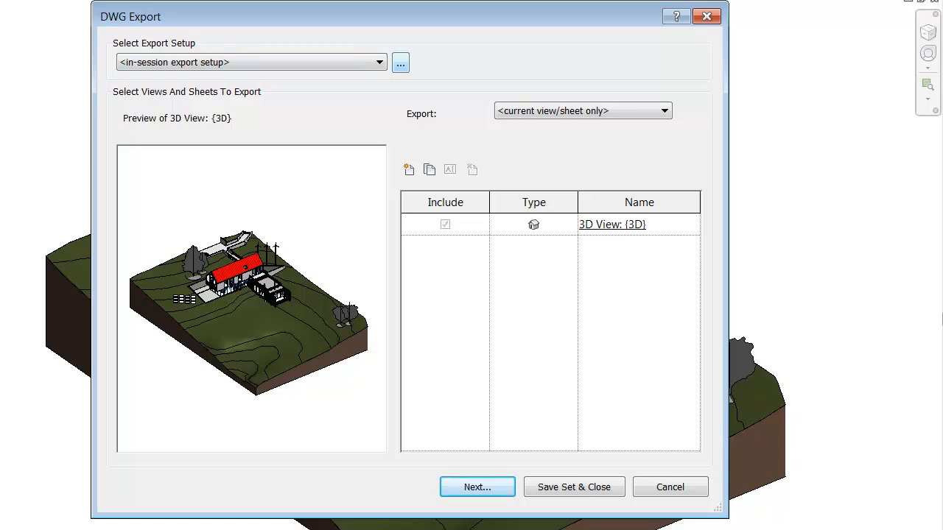
click(400, 63)
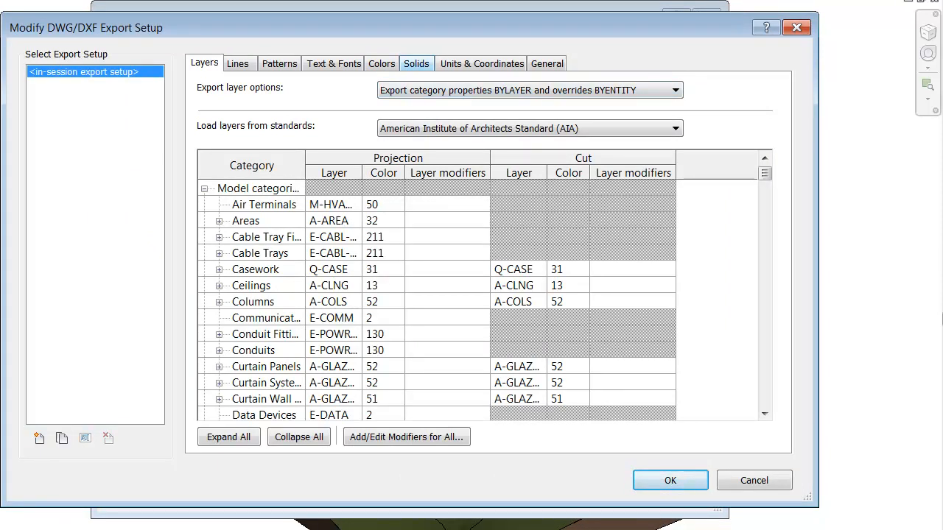
click(416, 63)
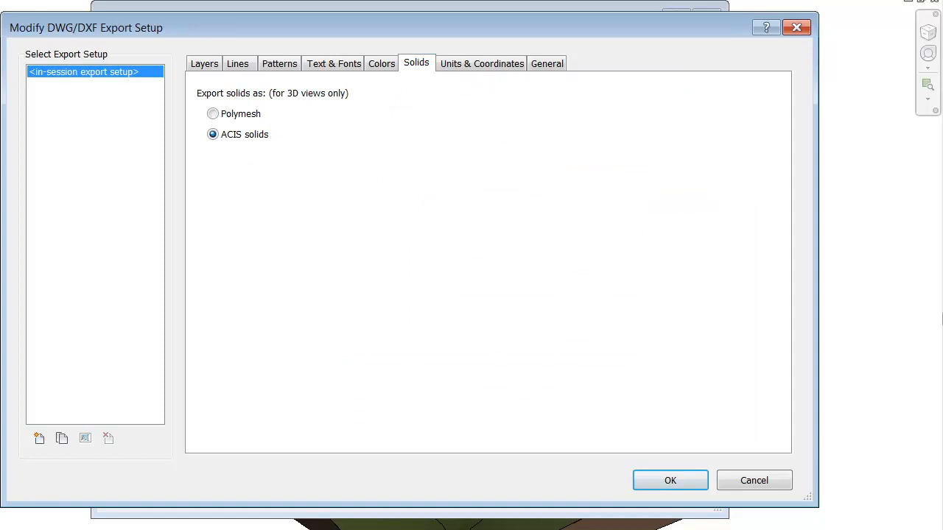
click(213, 113)
click(213, 134)
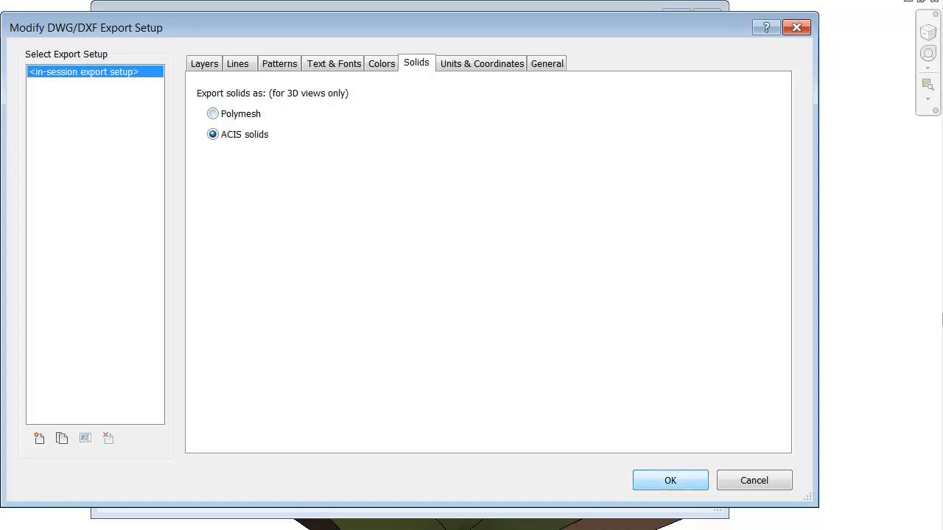
key(Return)
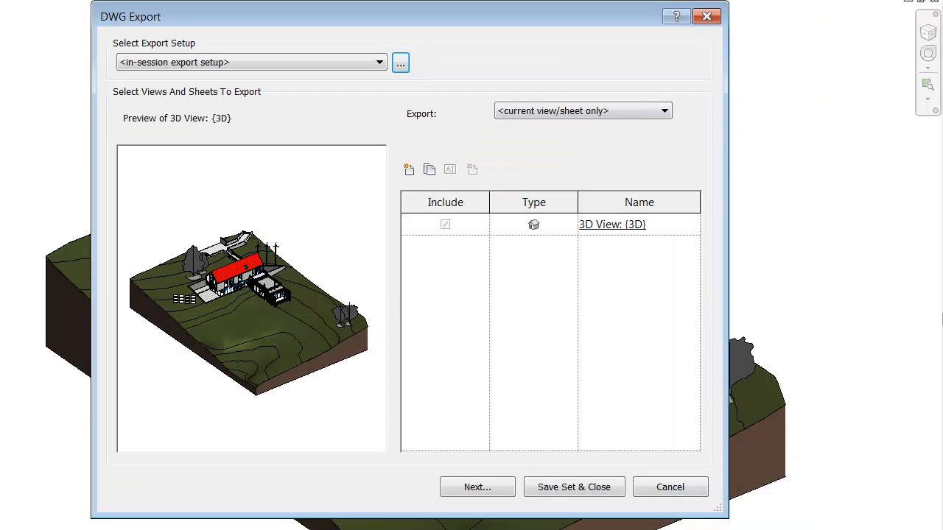
Export the view to the Desktop as an AutoCAD 2013 DWG named "rac_basic_sample_project - 3D View - {3D}12"
key(Return)
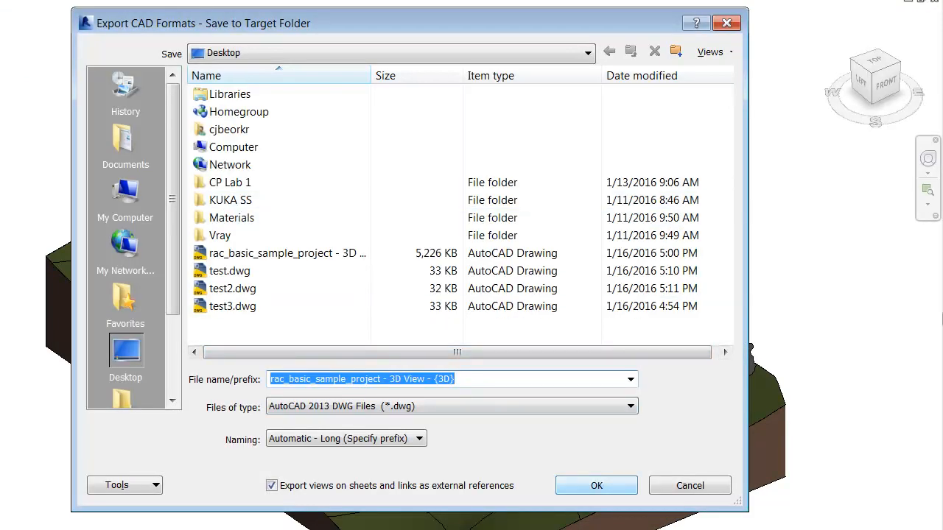
key(Return)
key(Escape)
click(455, 380)
click(455, 379)
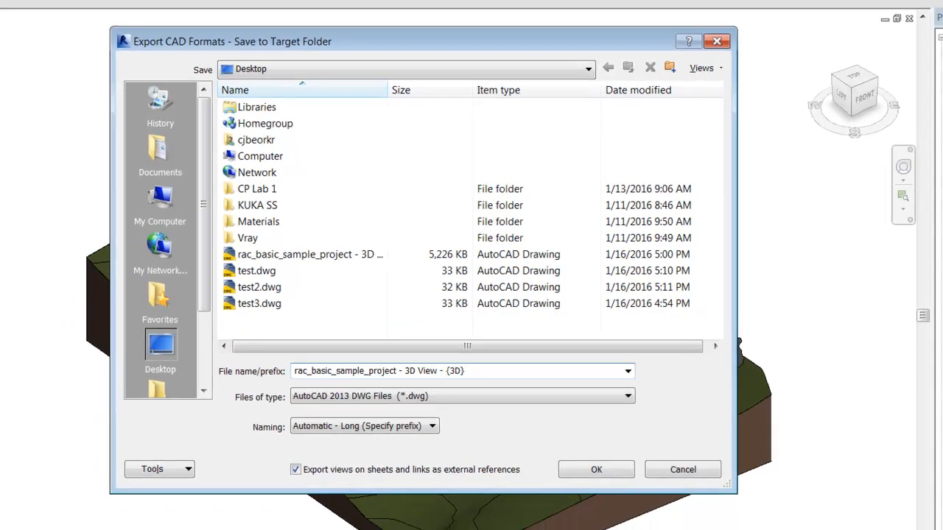
text(22)
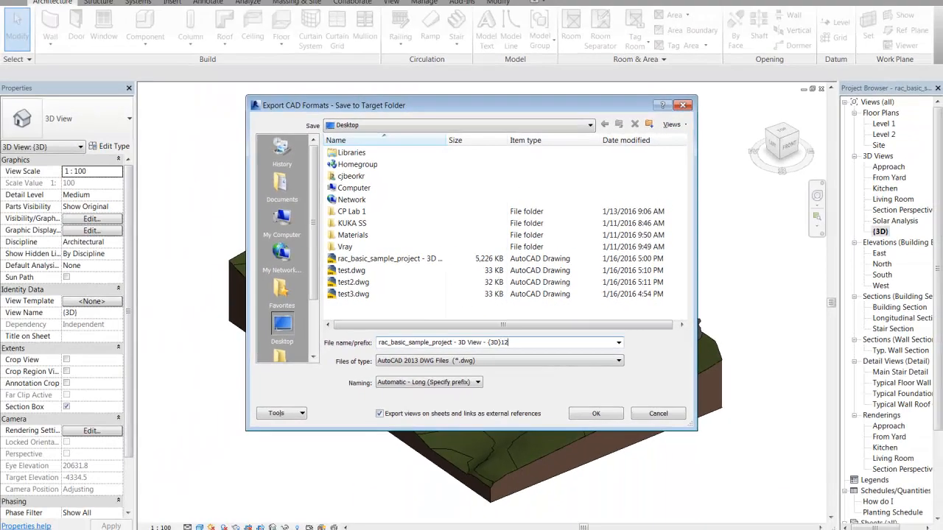
key(Return)
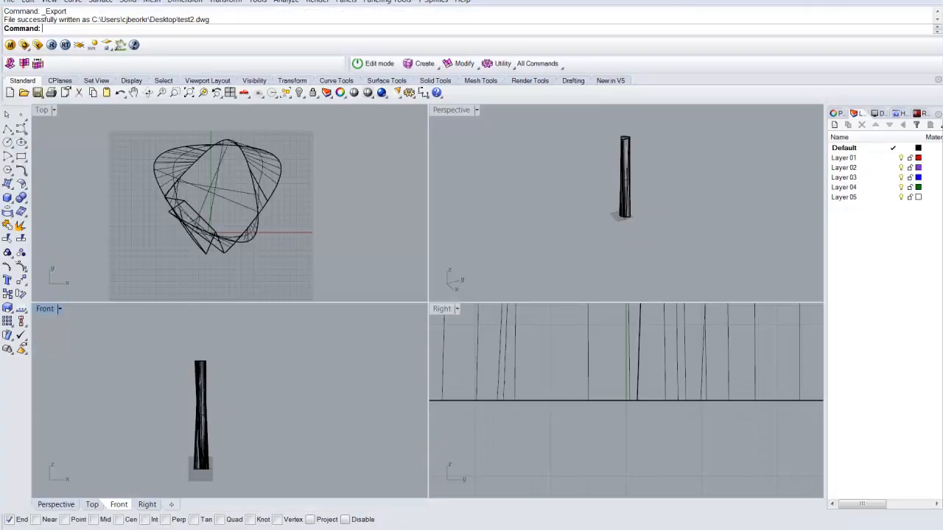
Switch to Rhino and import "rac_basic_sample_project - 3D View - {3D}.dwg" with model and layout units in inches, salvaging invalid polysurfaces
click(8, 2)
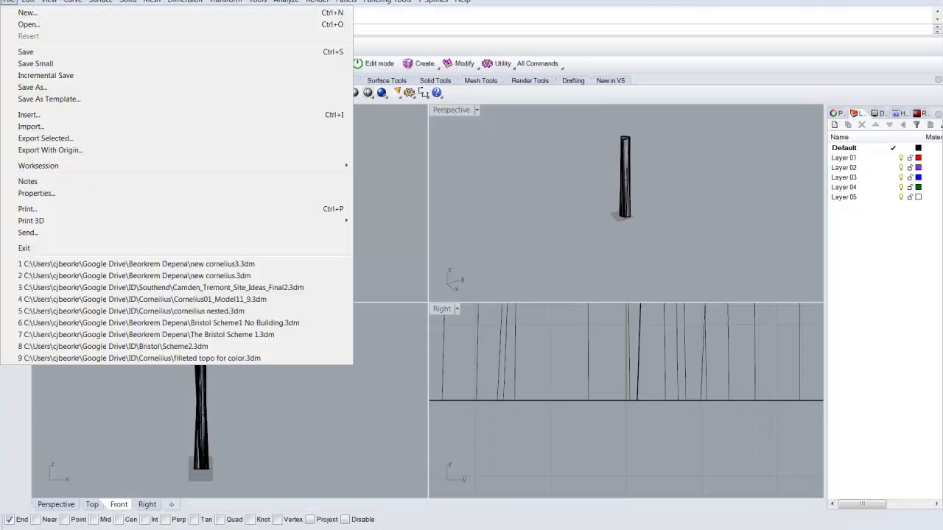
click(31, 125)
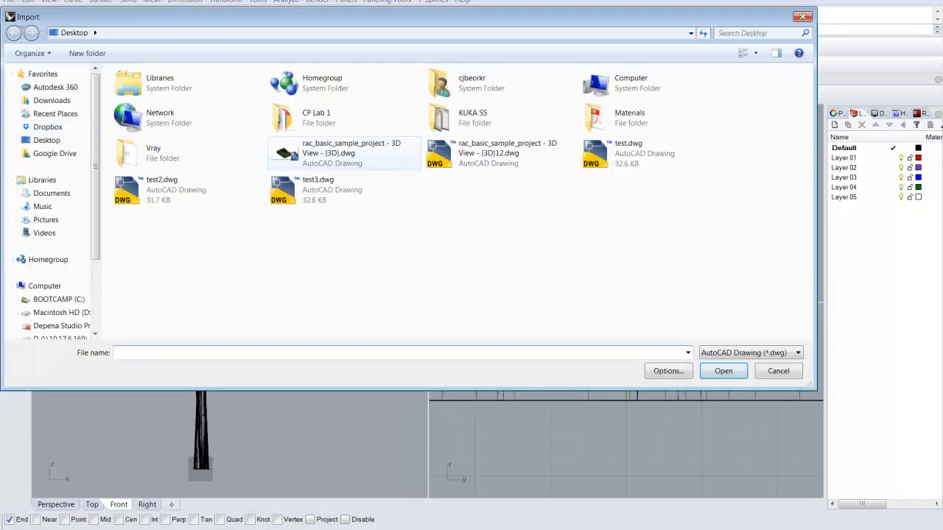
click(347, 153)
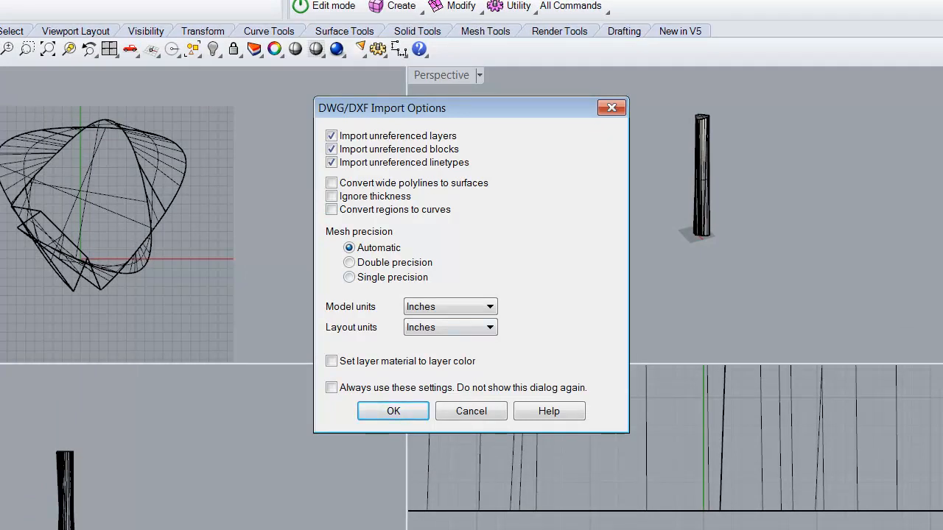
click(393, 411)
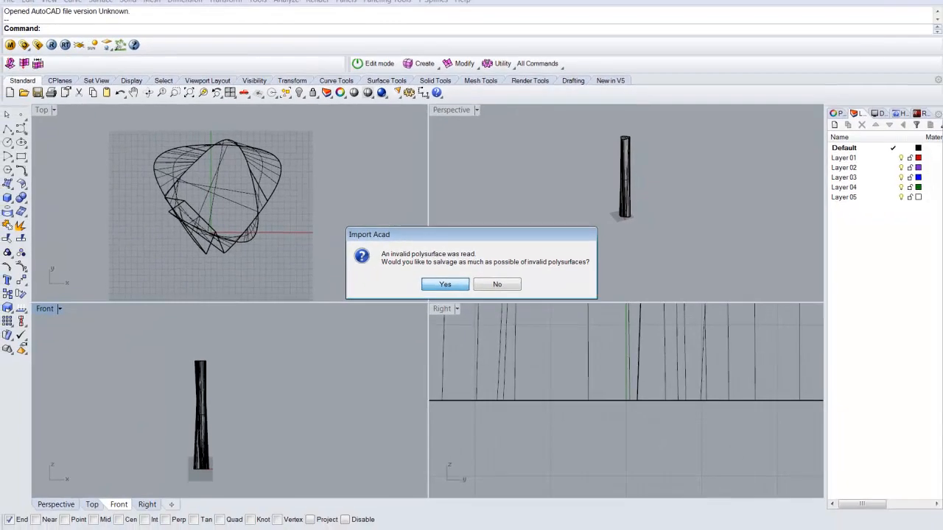
key(Return)
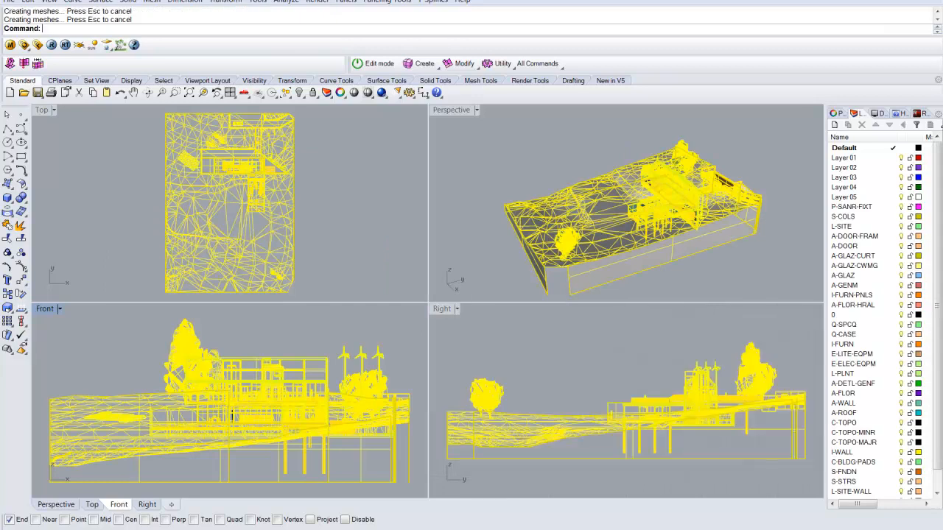
Deselect the imported geometry and maximize the Perspective viewport
click(547, 156)
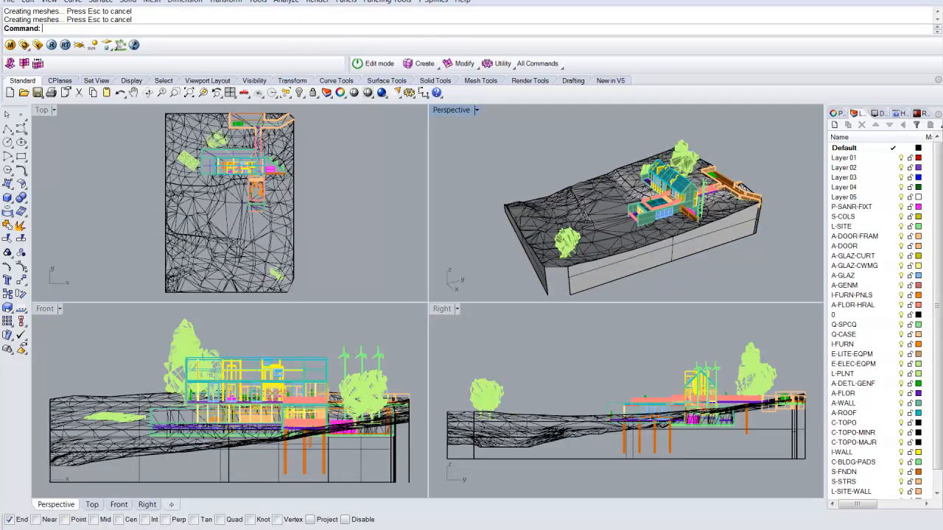
double_click(451, 110)
middle_click(227, 284)
click(240, 291)
Examine the imported topography by selecting the terrain mesh and one of its contour curves
shift+right_drag(295, 295, 578, 321)
scroll(428, 330, up, 4)
click(418, 328)
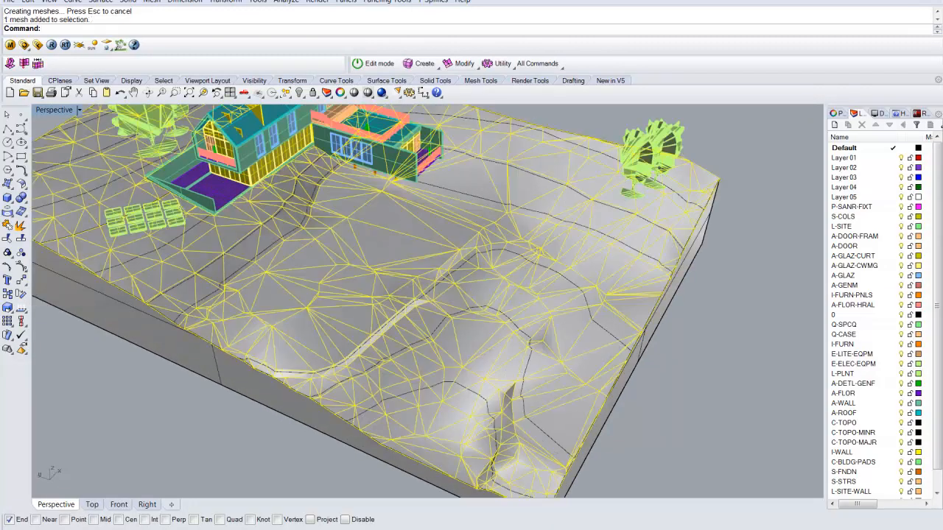
scroll(410, 325, down, 6)
scroll(427, 328, up, 2)
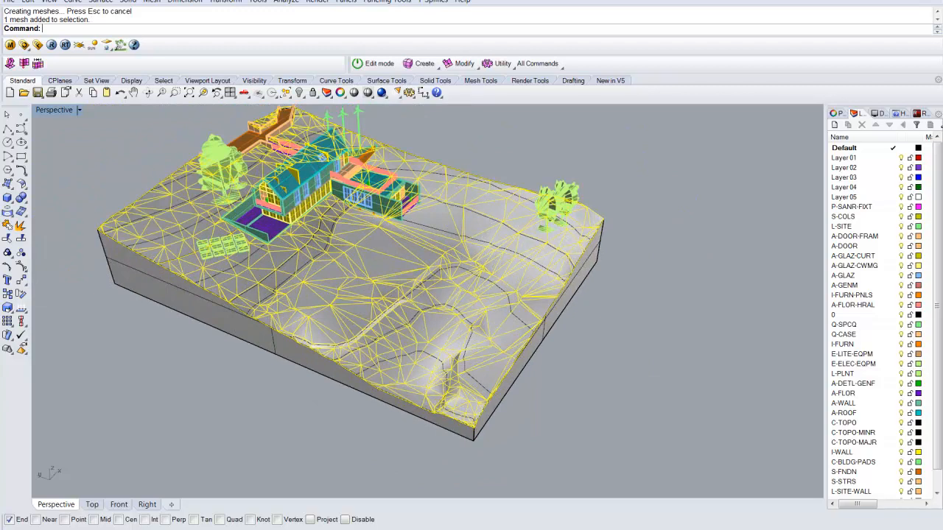
click(324, 256)
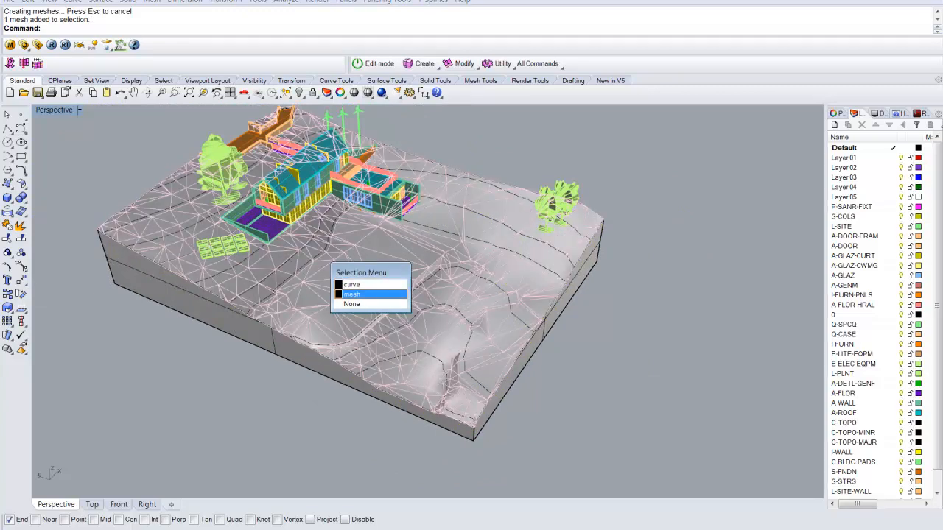
click(354, 284)
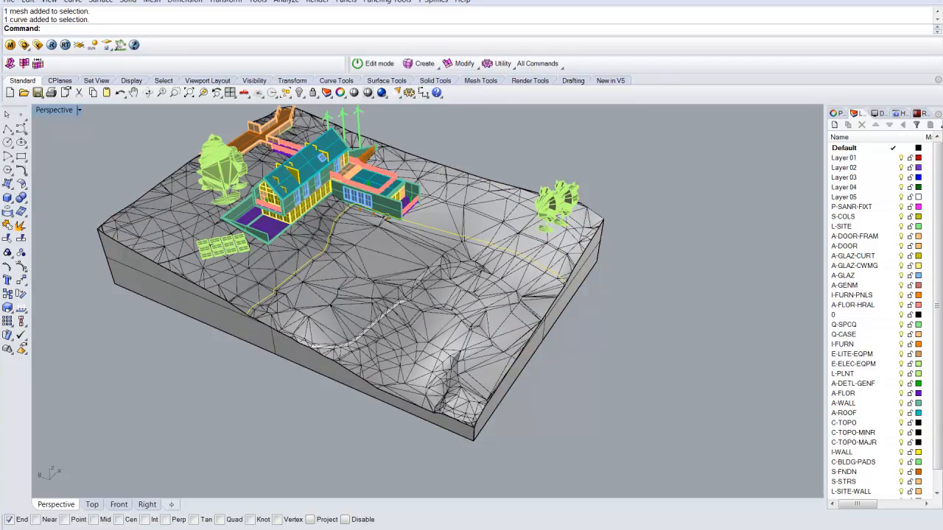
Examine the main house's gable end and long side wall by selecting their individual polysurfaces and blocks
right_drag(316, 294, 368, 232)
shift+right_drag(302, 224, 365, 288)
scroll(365, 288, up, 6)
scroll(357, 288, up, 5)
click(357, 288)
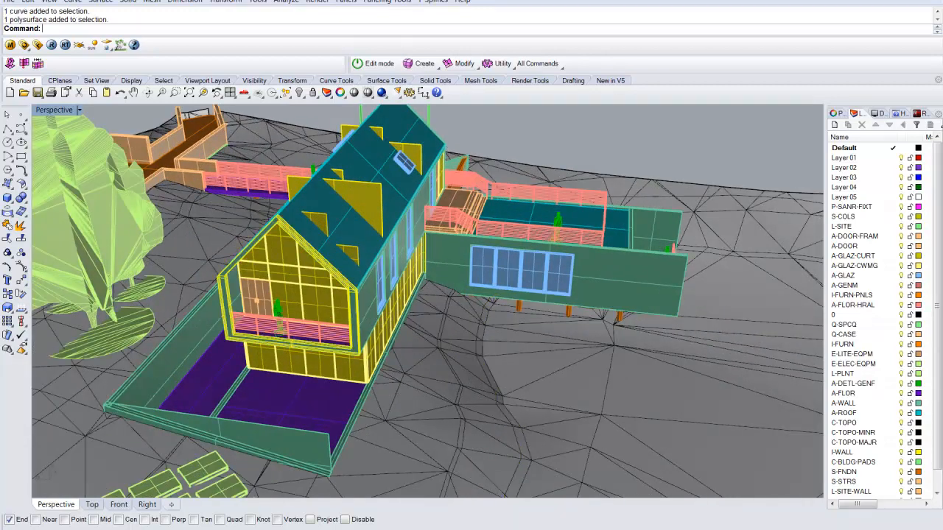
click(368, 297)
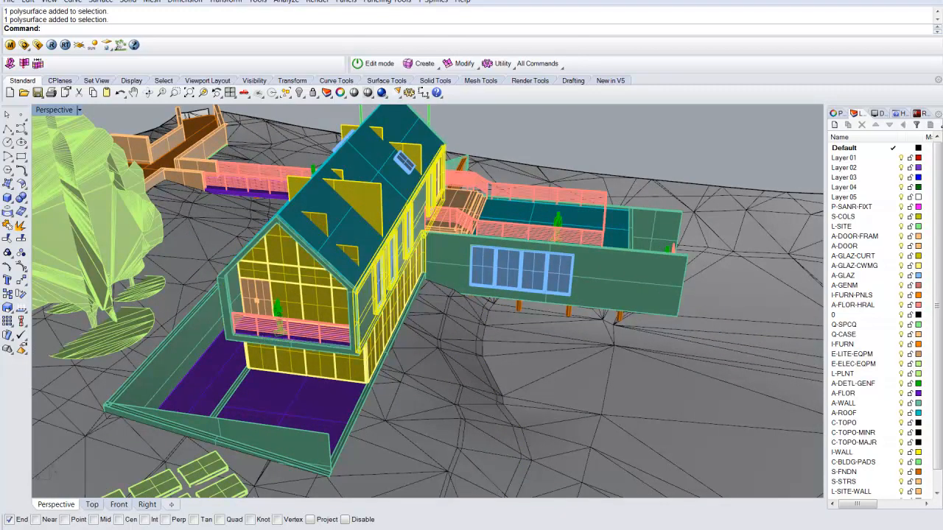
click(333, 296)
click(365, 323)
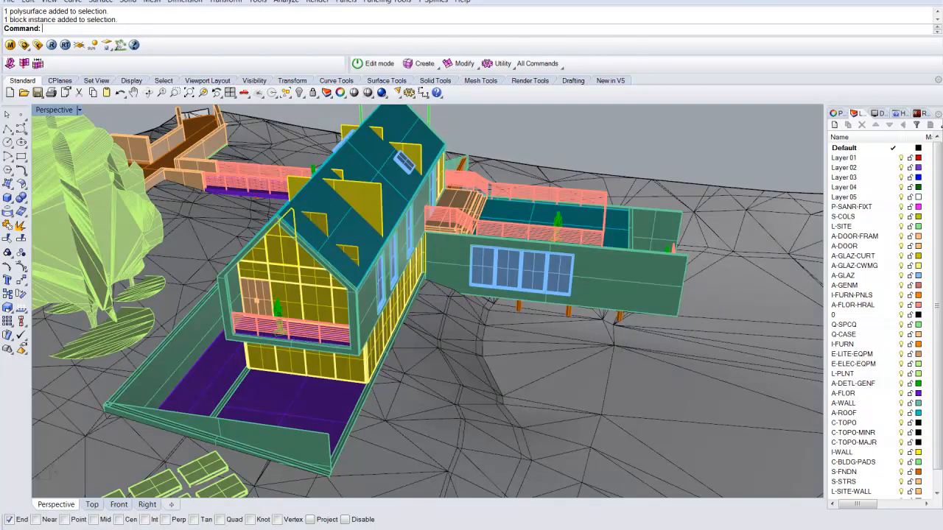
Examine the wall polysurfaces that project through the house's roof and the one at the junction with the lower wing
click(363, 201)
click(413, 153)
click(398, 144)
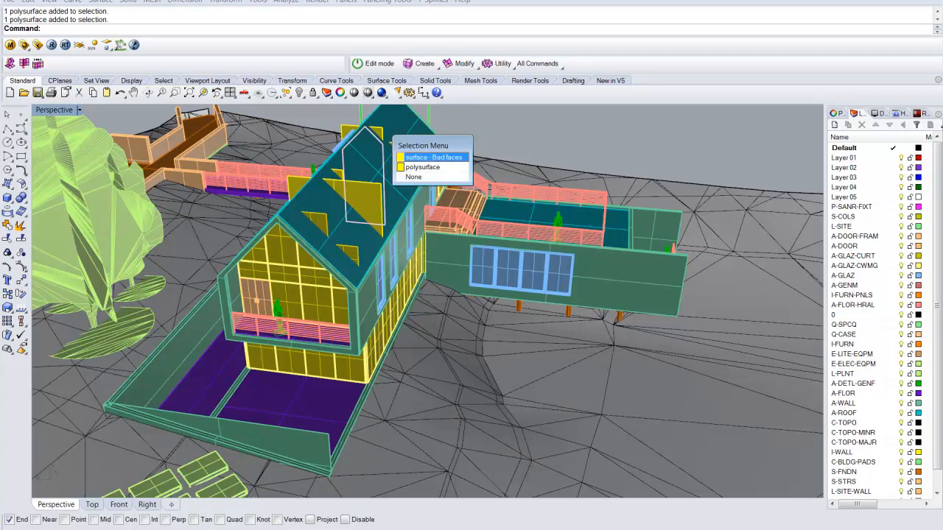
click(423, 167)
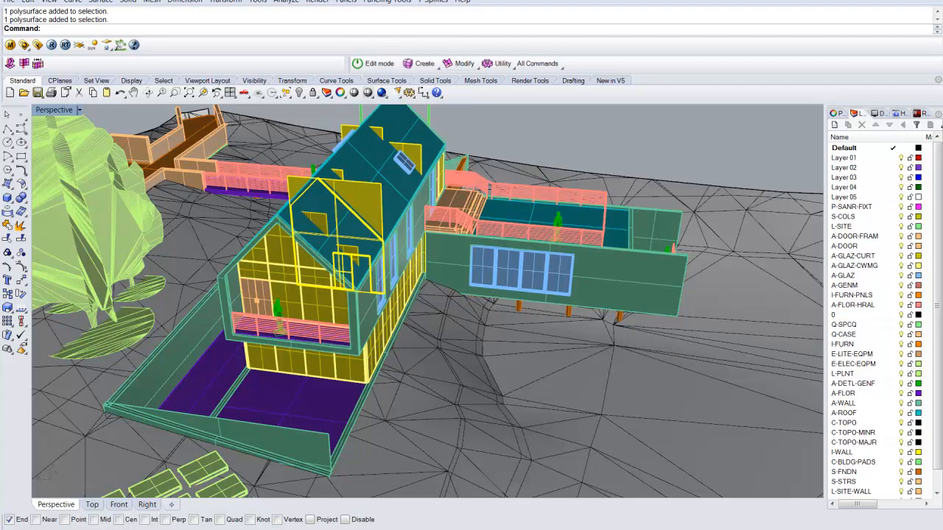
click(440, 254)
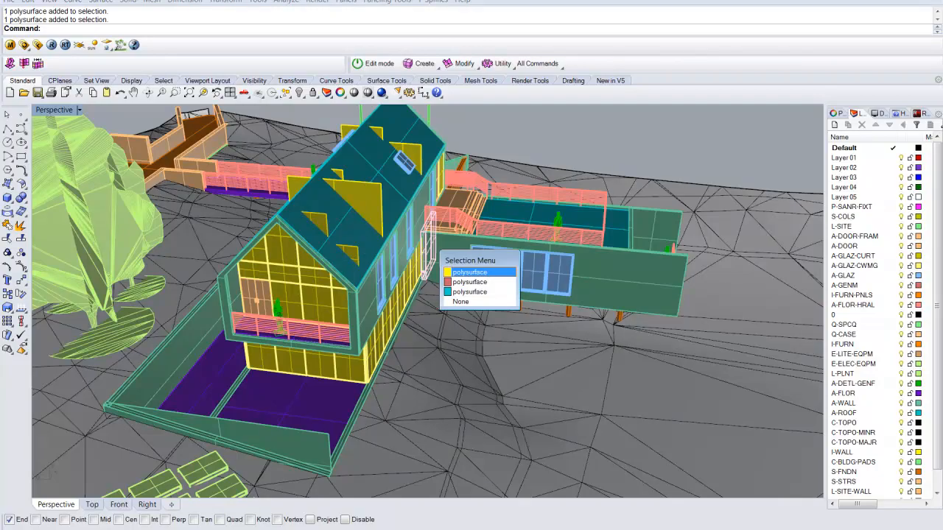
click(469, 273)
Inspect the lower wing from its other side, selecting its long outer wall and individual window blocks
right_drag(469, 280, 383, 288)
shift+right_drag(435, 265, 324, 316)
right_drag(457, 287, 367, 327)
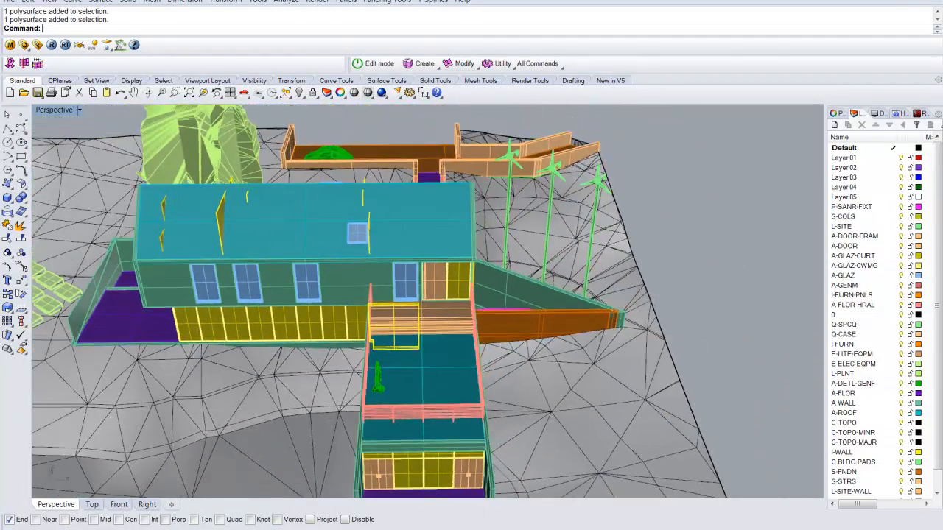
right_drag(442, 309, 302, 291)
shift+right_drag(412, 390, 324, 254)
scroll(295, 374, up, 4)
click(296, 374)
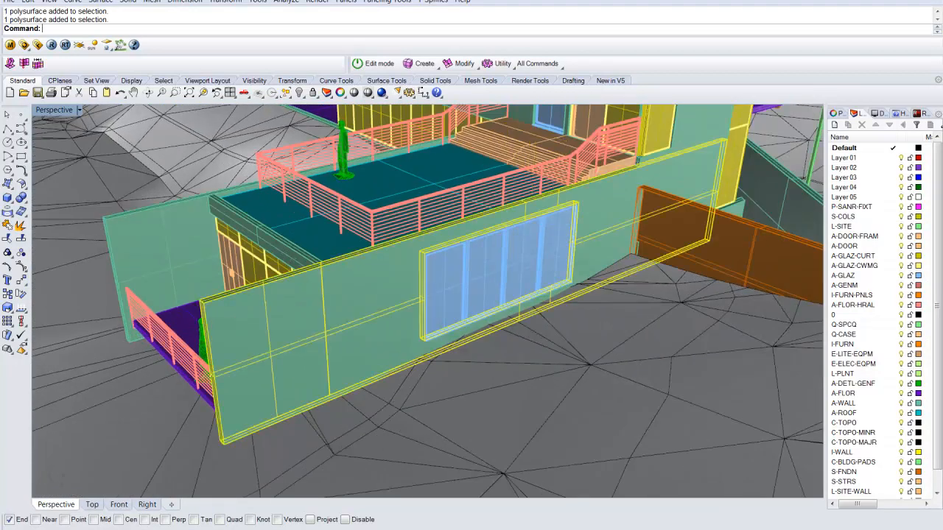
click(524, 262)
click(485, 276)
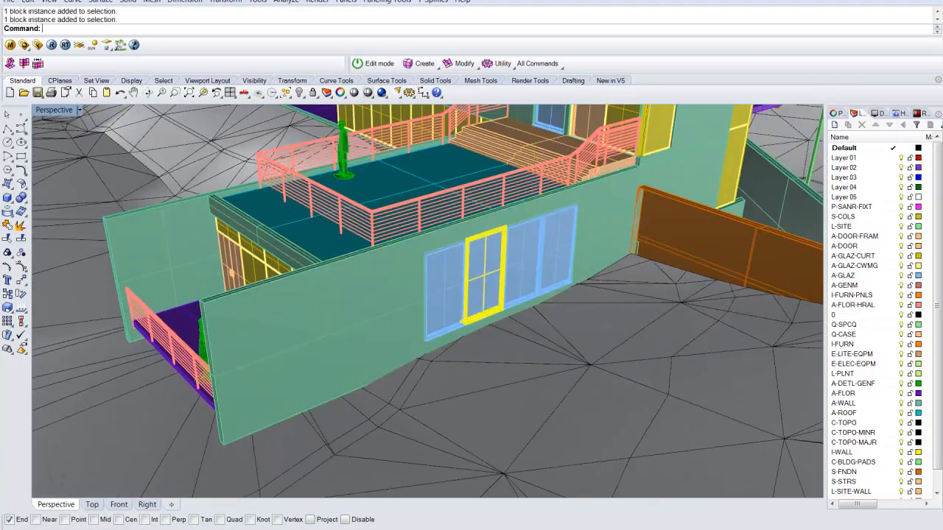
click(444, 292)
Inspect the main house's long facade, selecting its window block nearest the gable end, and review the imported layer list
right_drag(412, 310, 560, 294)
shift+right_drag(310, 353, 500, 288)
right_drag(413, 294, 553, 294)
scroll(427, 300, down, 3)
click(333, 269)
shift+right_drag(333, 273, 684, 326)
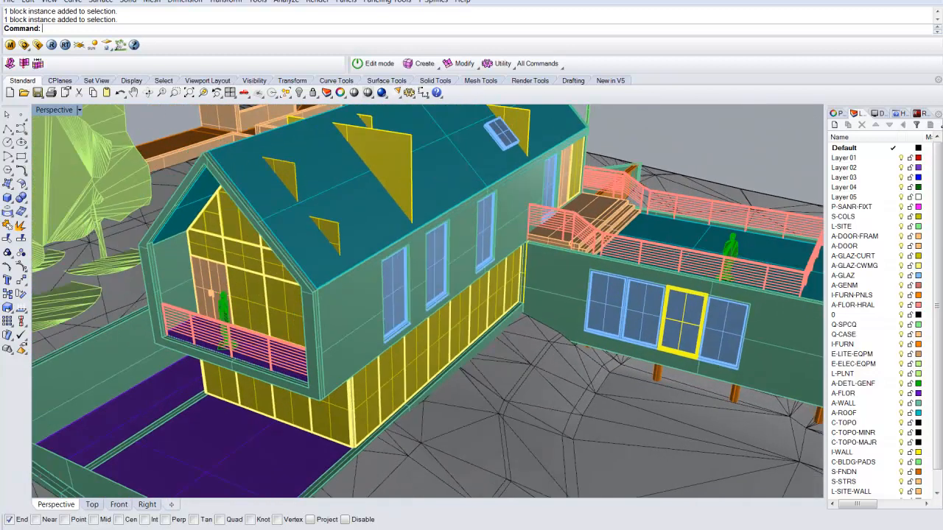
click(395, 293)
mouse_move(937, 310)
mouse_down()
mouse_move(937, 329)
mouse_move(937, 304)
mouse_up()
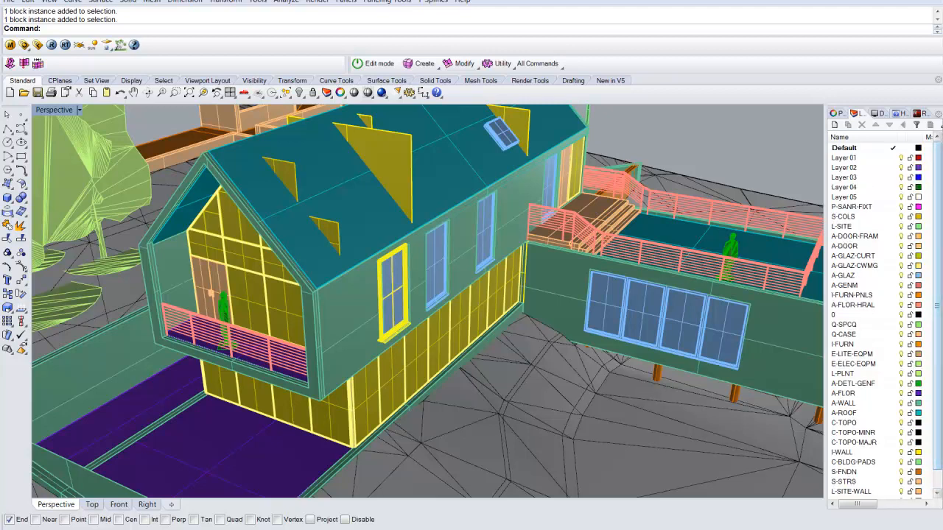
Inspect the whole house exterior, selecting the interior wall that projects through the main roof and the roof terrace railing block
right_drag(435, 302, 450, 265)
scroll(440, 324, down, 4)
shift+right_drag(442, 324, 379, 313)
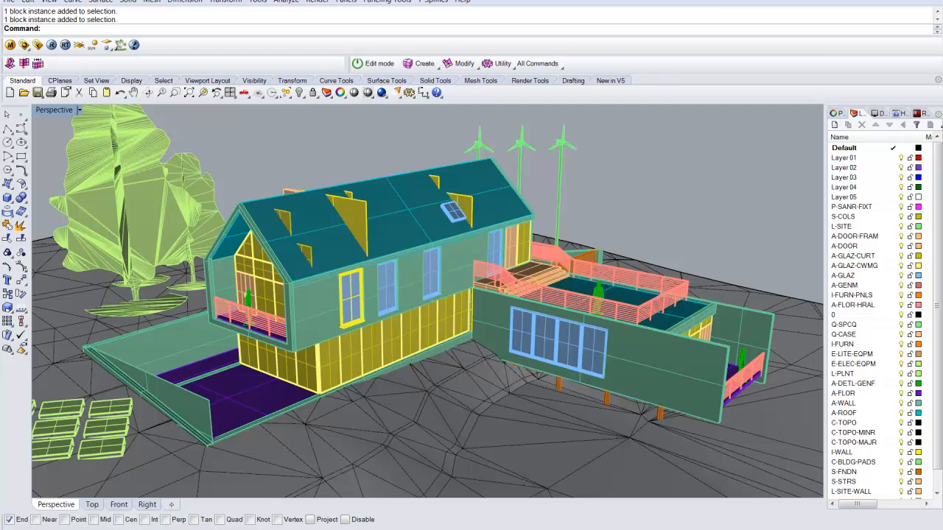
click(356, 218)
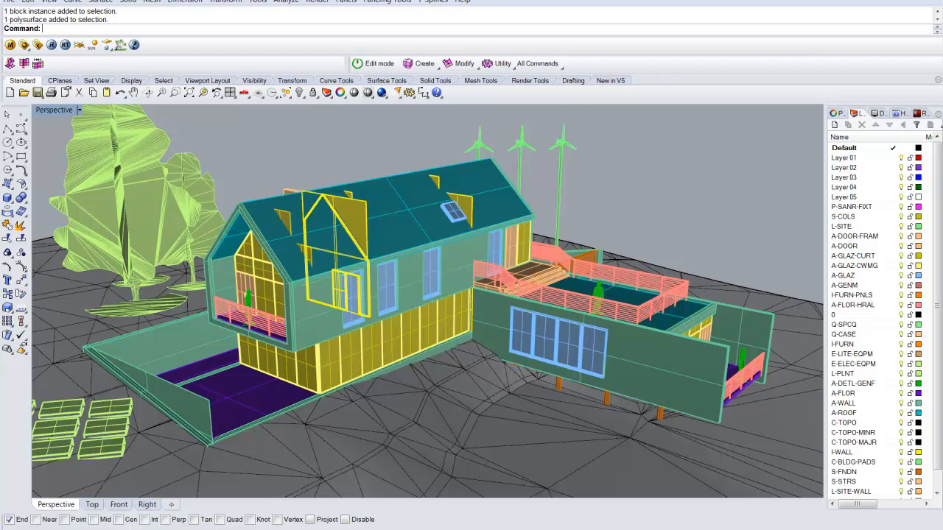
key(Escape)
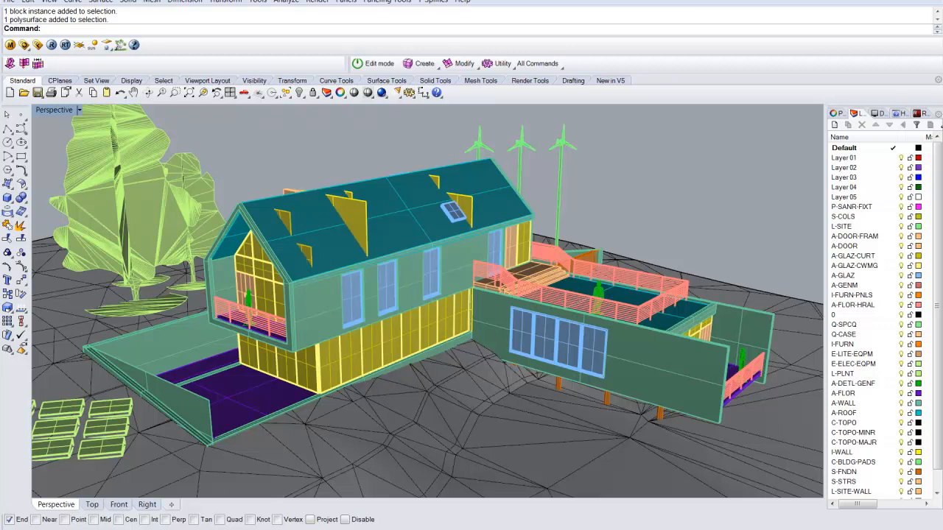
click(620, 308)
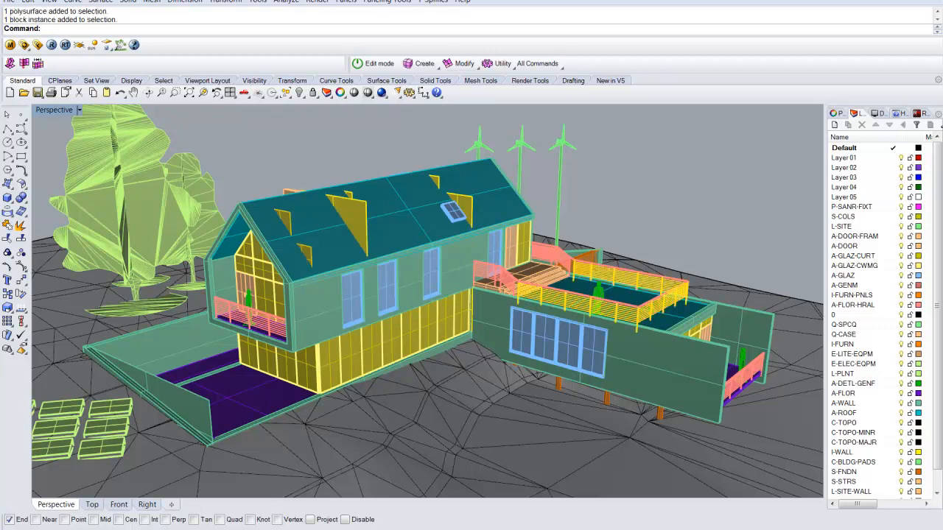
Explode the interior wall projecting through the main roof, rejoin its surfaces except the triangular projecting one, and delete that surface
click(357, 219)
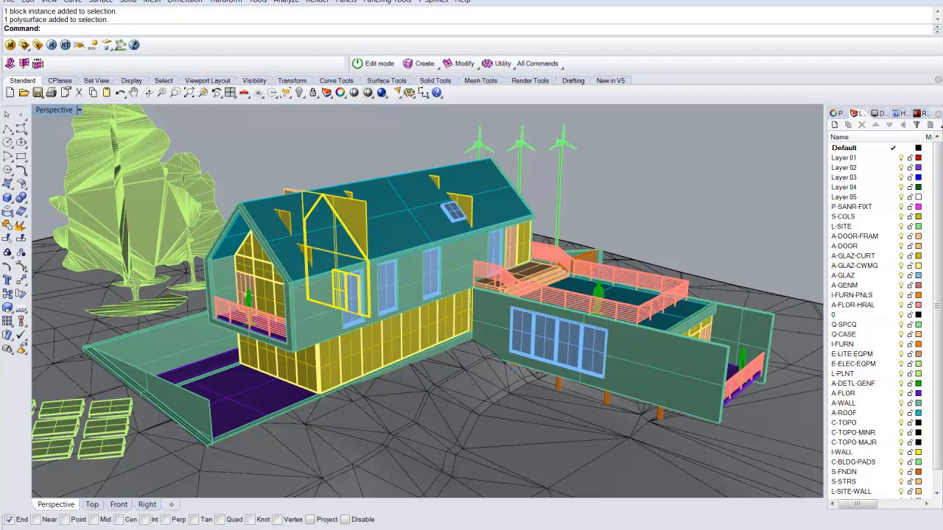
click(21, 226)
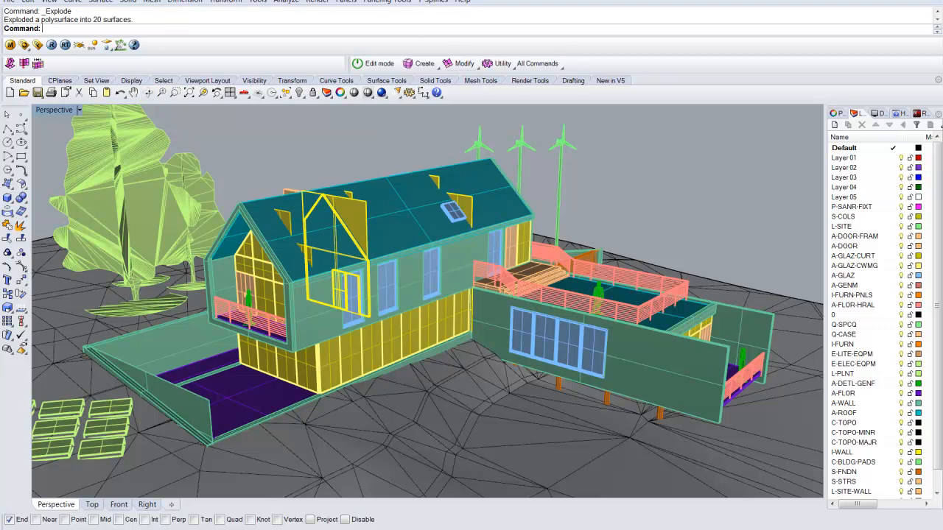
ctrl+click(350, 219)
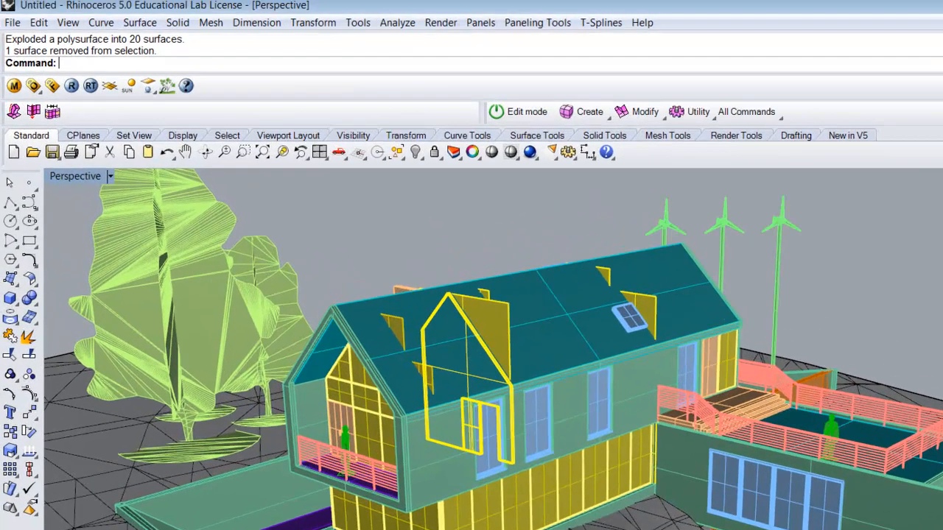
text(Join)
key(Return)
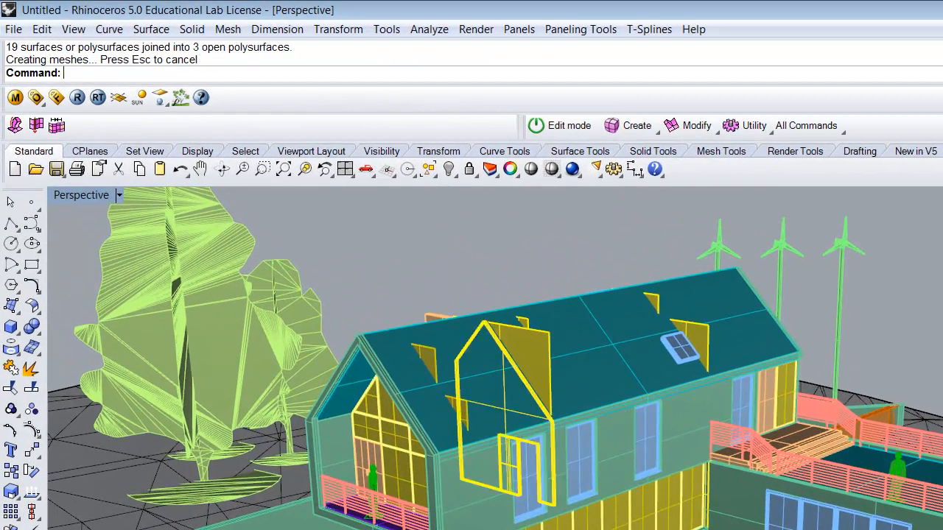
click(526, 329)
key(Delete)
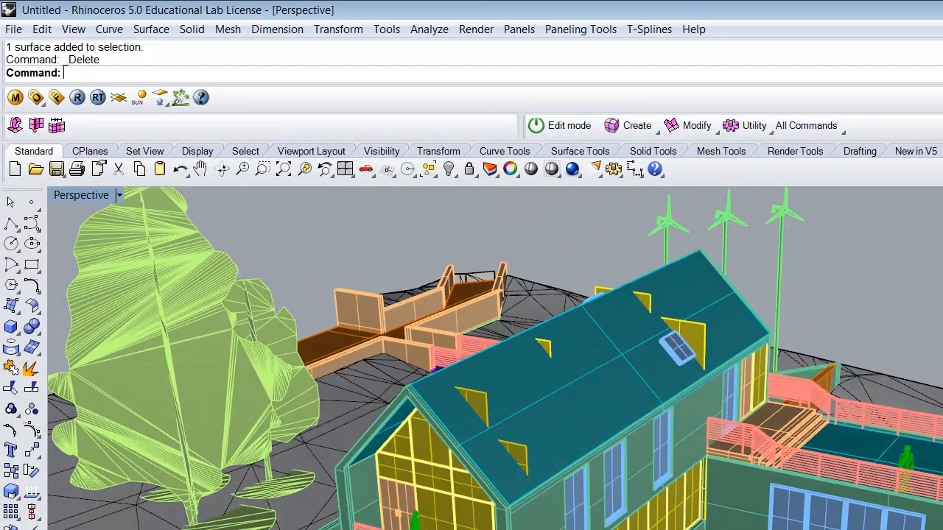
Hide the main house's roof polysurface to expose the interior walls beneath it
scroll(578, 409, up, 6)
click(578, 409)
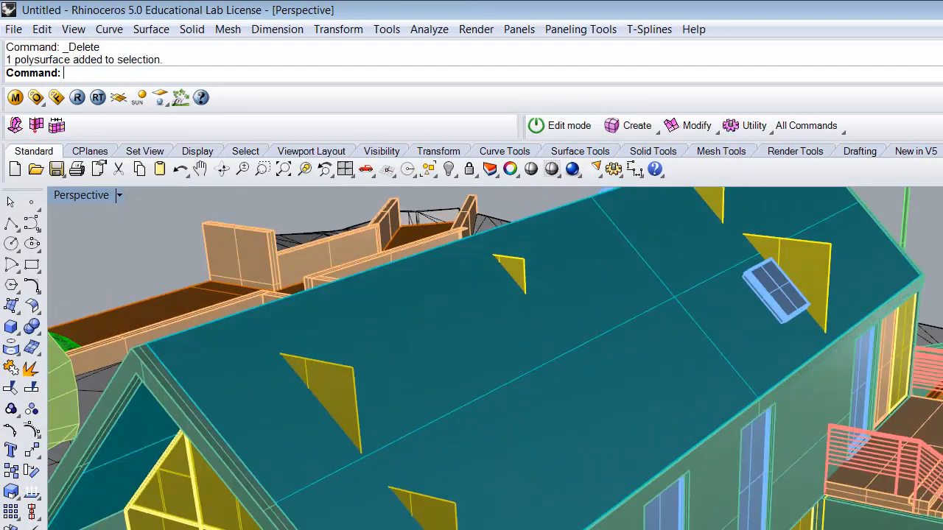
text(Hide)
key(Return)
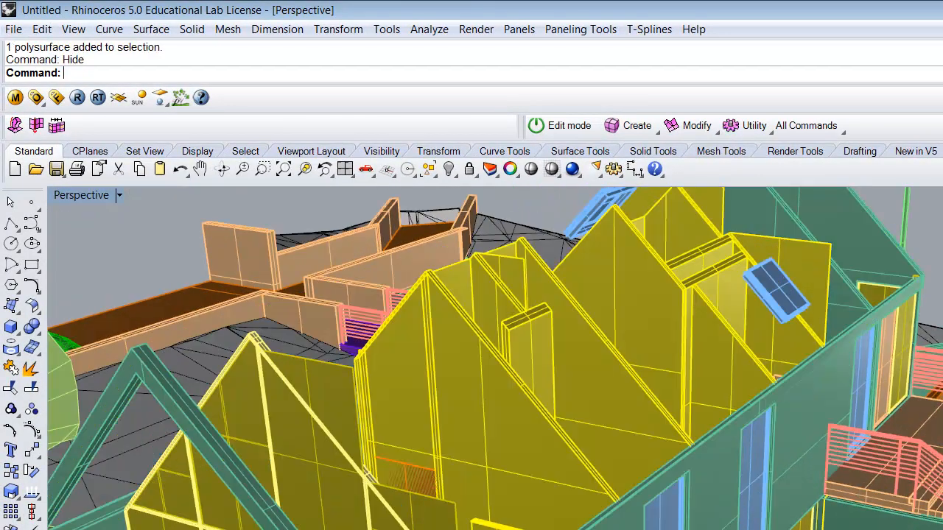
Examine the interior walls beneath the hidden roof by selecting individual polysurfaces
click(508, 435)
scroll(495, 359, down, 5)
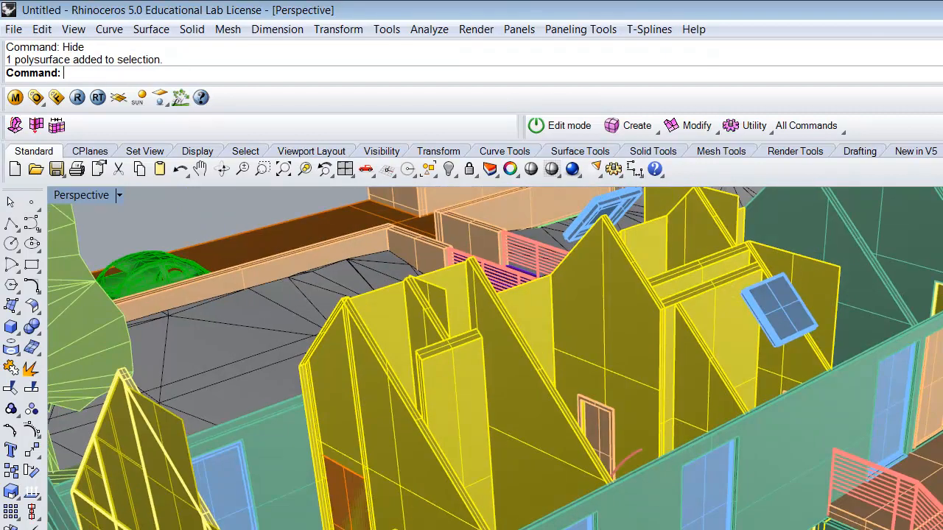
shift+click(657, 444)
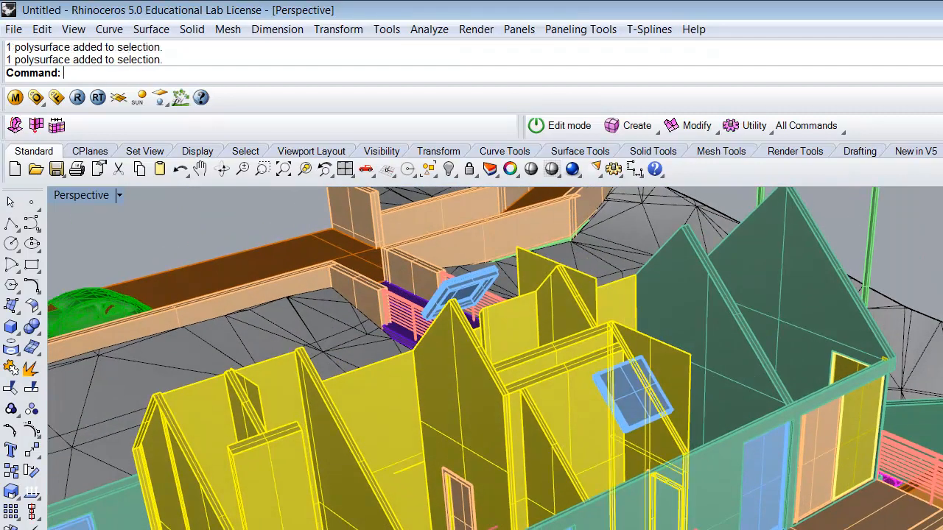
Try to explode the gabled interior wall behind the skylights and delete the surface projecting past its roof slope
scroll(524, 236, up, 6)
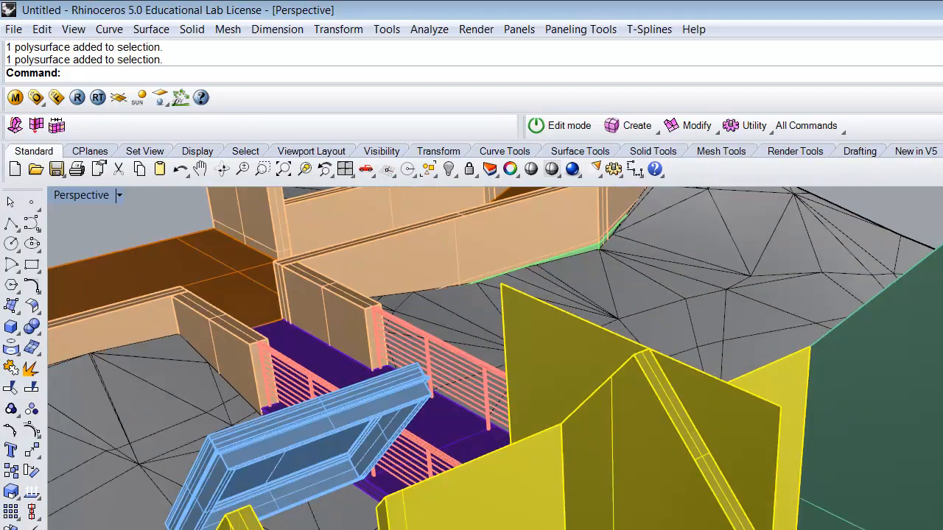
shift+click(652, 386)
scroll(650, 368, down, 4)
text(Explode)
key(Return)
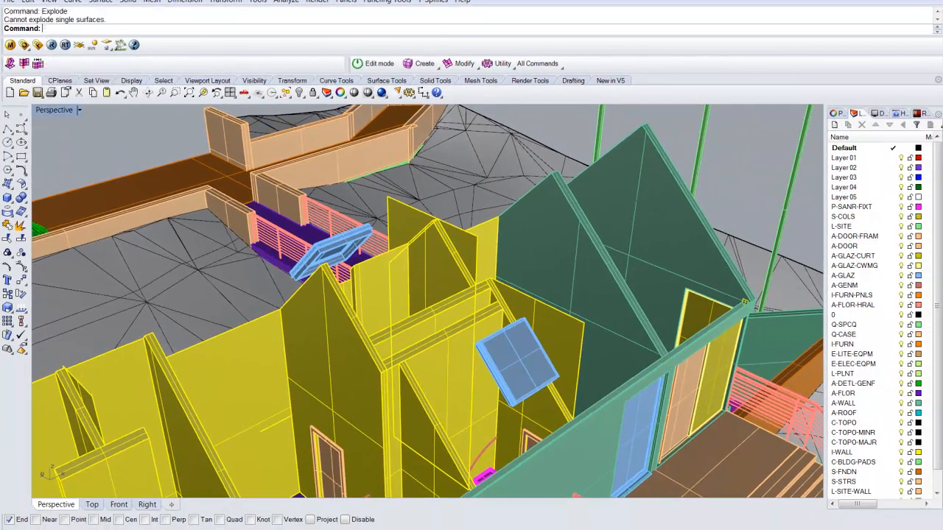
click(471, 276)
click(473, 242)
key(Delete)
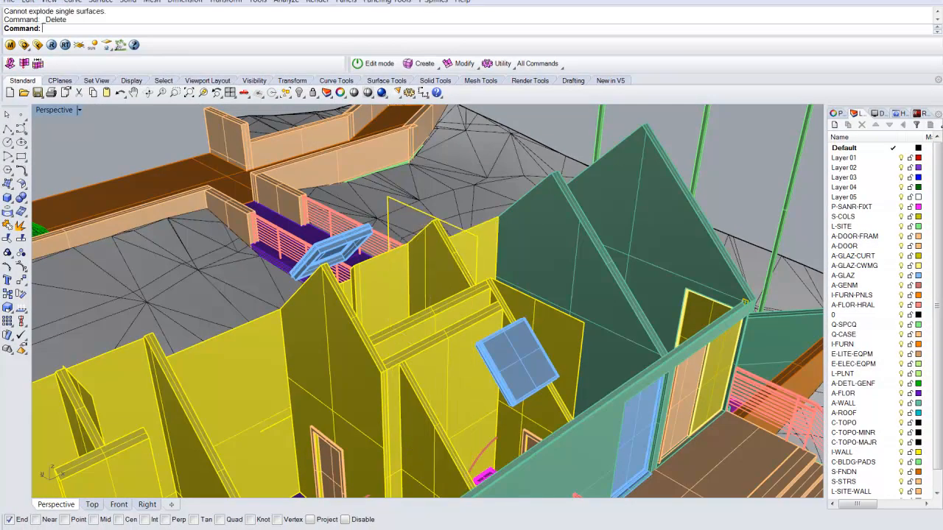
Delete the rest of the gabled interior wall behind the skylights and undo that deletion
click(454, 254)
key(Delete)
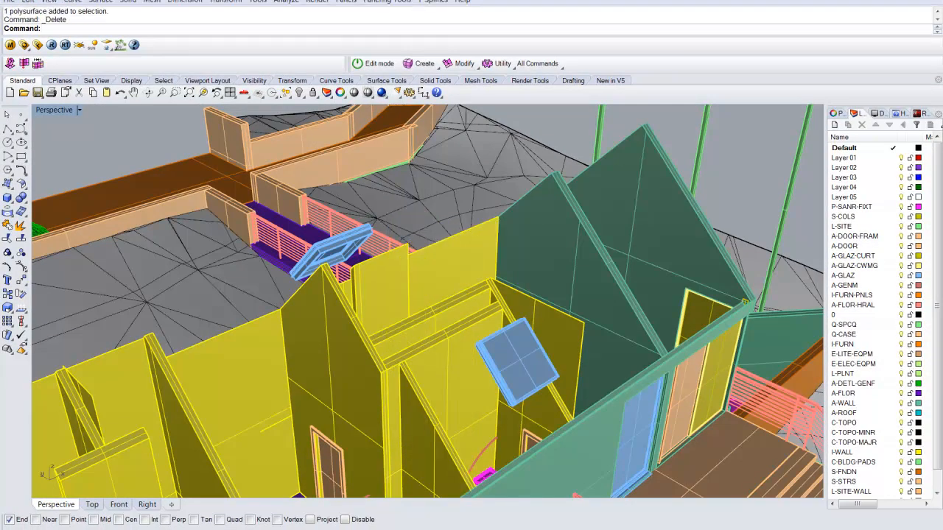
key(ctrl+z)
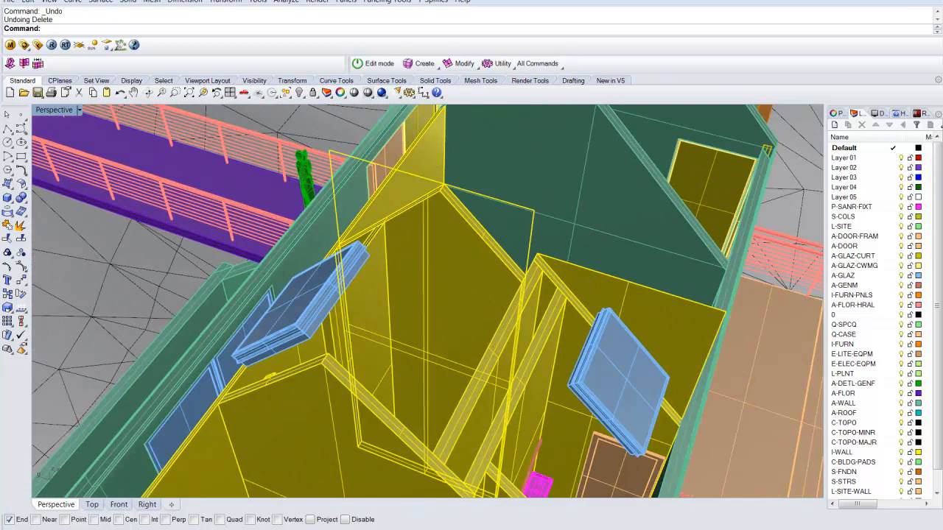
scroll(463, 237, down, 7)
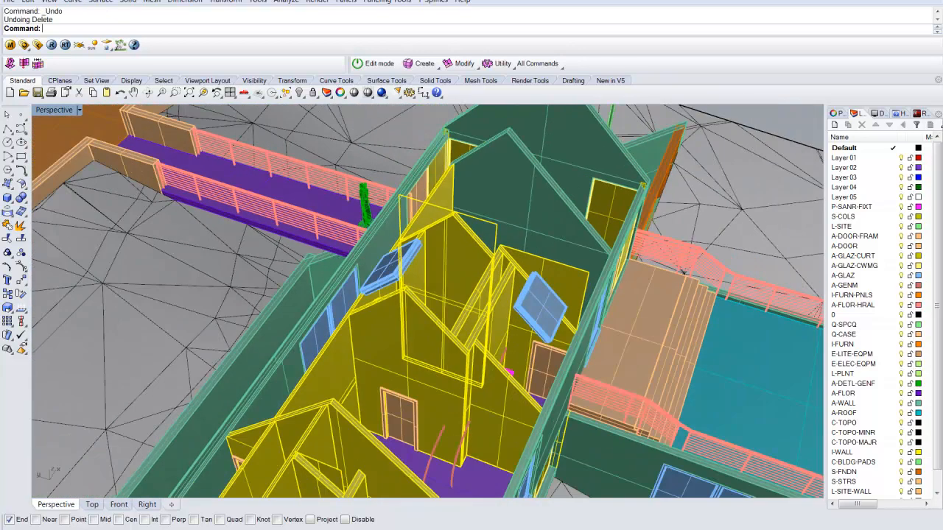
scroll(427, 300, down, 8)
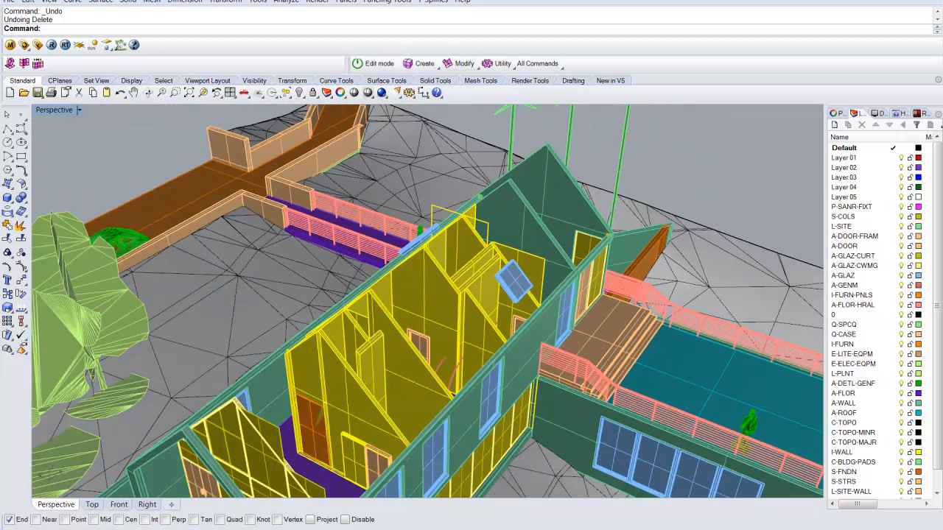
scroll(428, 301, down, 3)
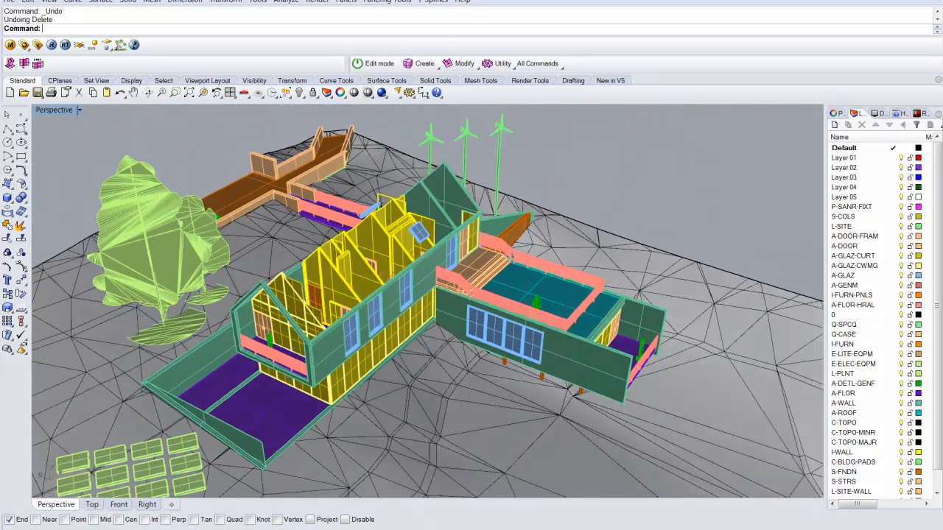
scroll(427, 300, down, 5)
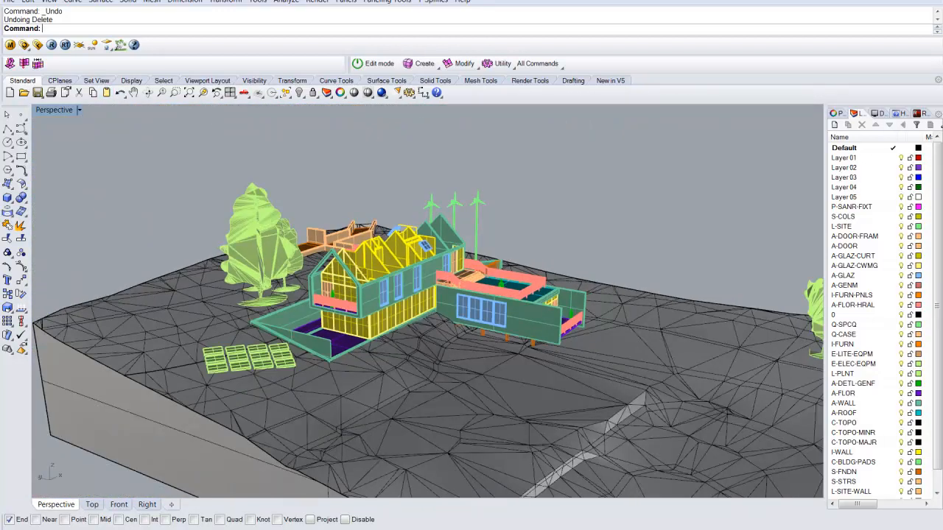
Switch to Revit and start a new empty project
key(alt+F4)
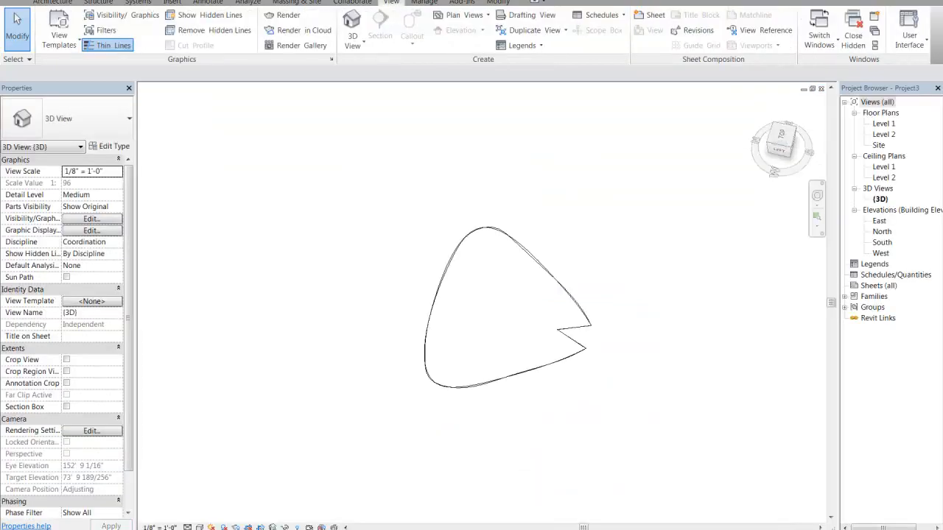
drag(306, 176, 694, 451)
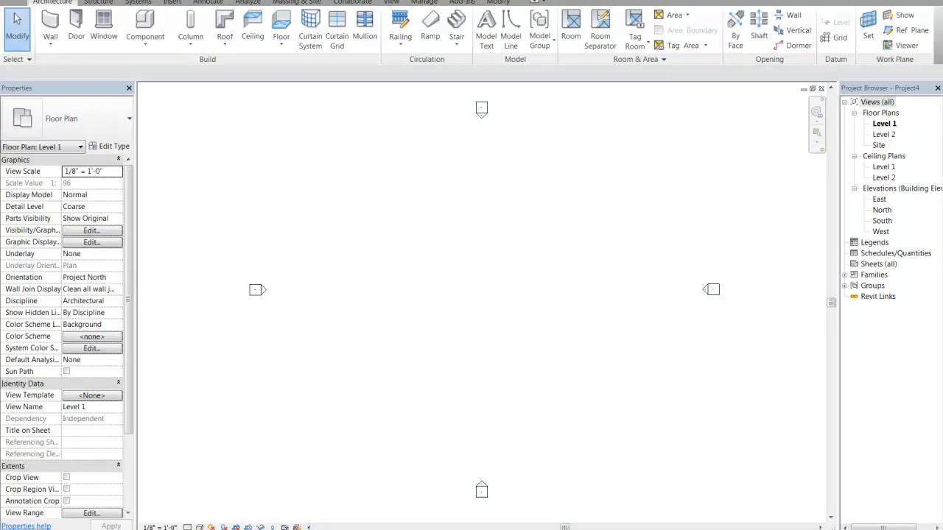
Switch to Chrome, search for "char meck polaris" and open the Polaris 3G property map site
key(alt+Tab)
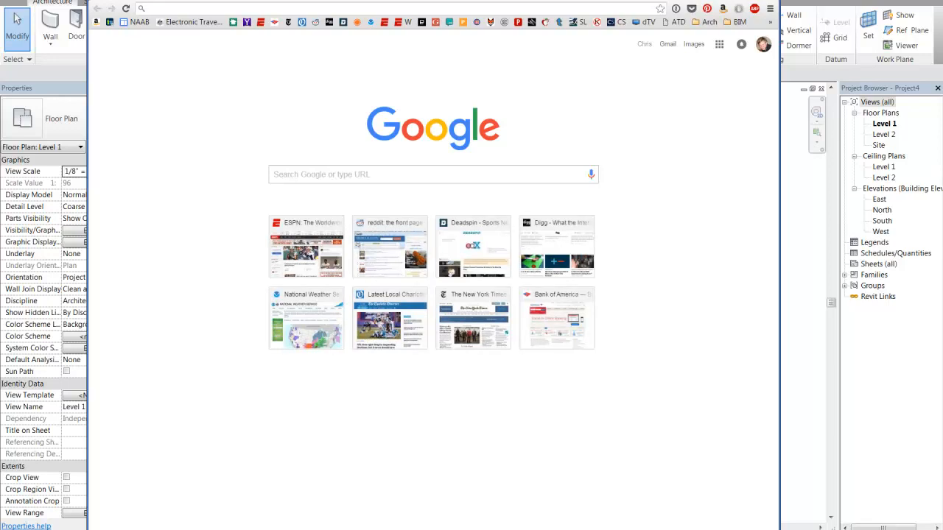
text(char meck)
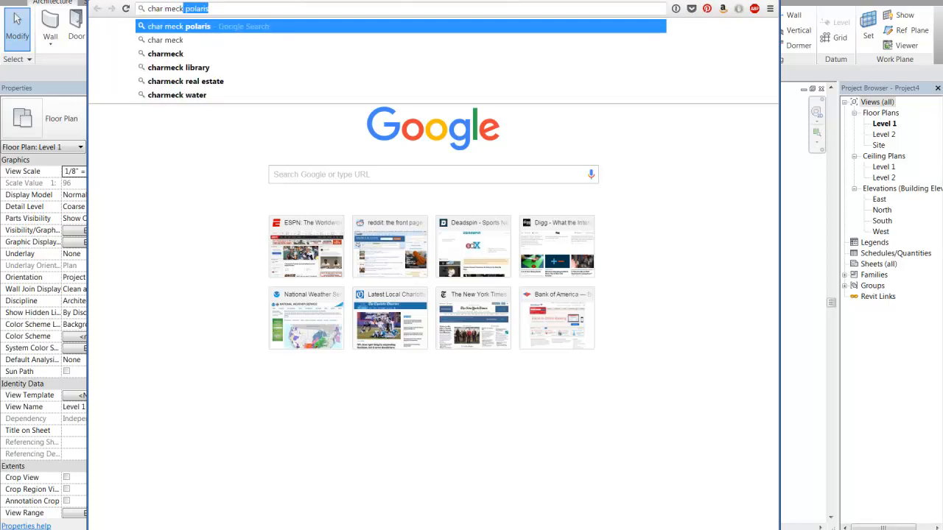
key(Return)
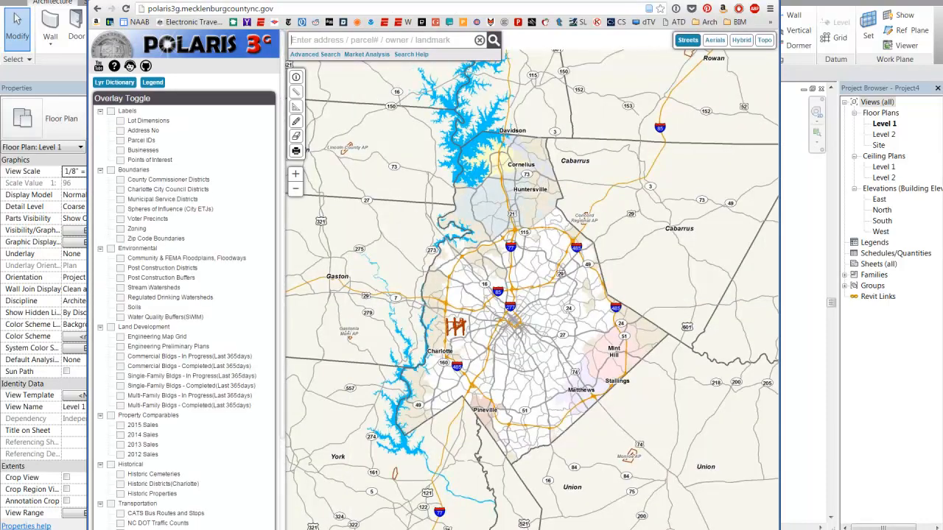
Look up the downtown parcel on West 3rd Street in Polaris by its street address
text(300 )
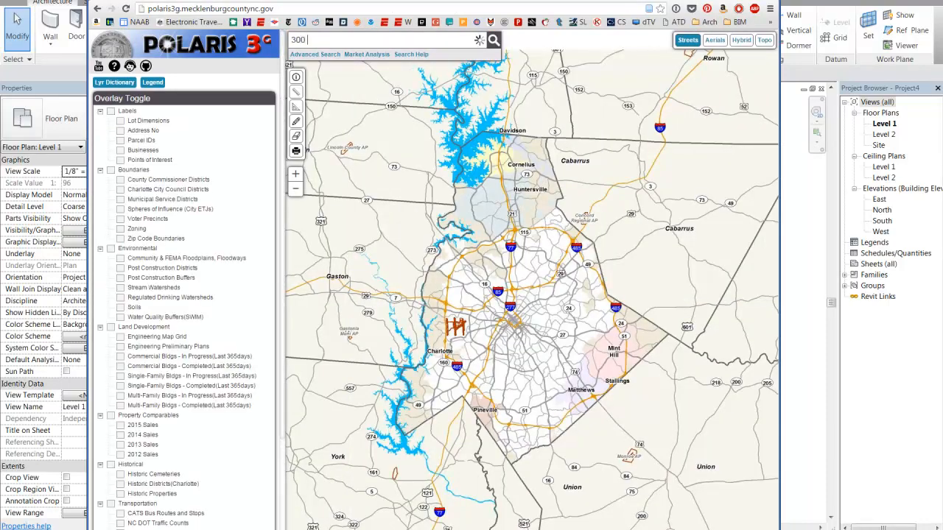
text(w. 3rd st)
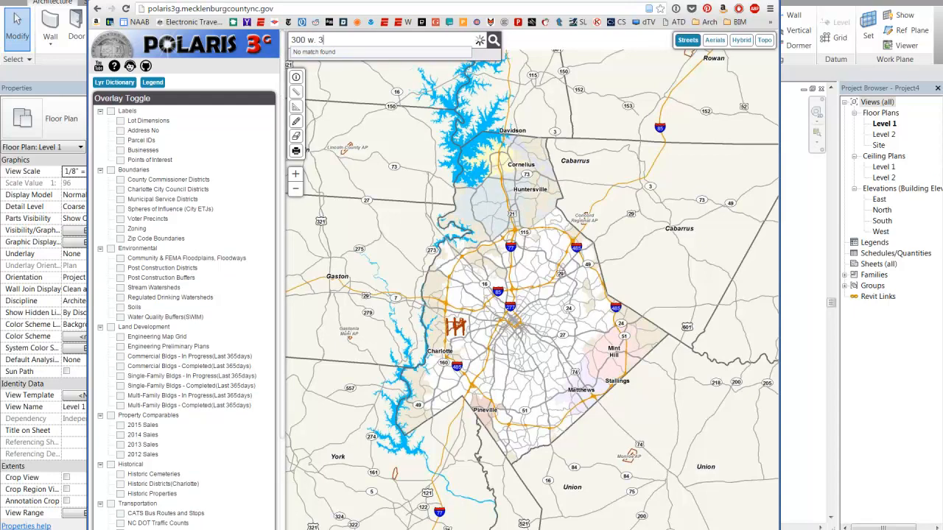
text(.)
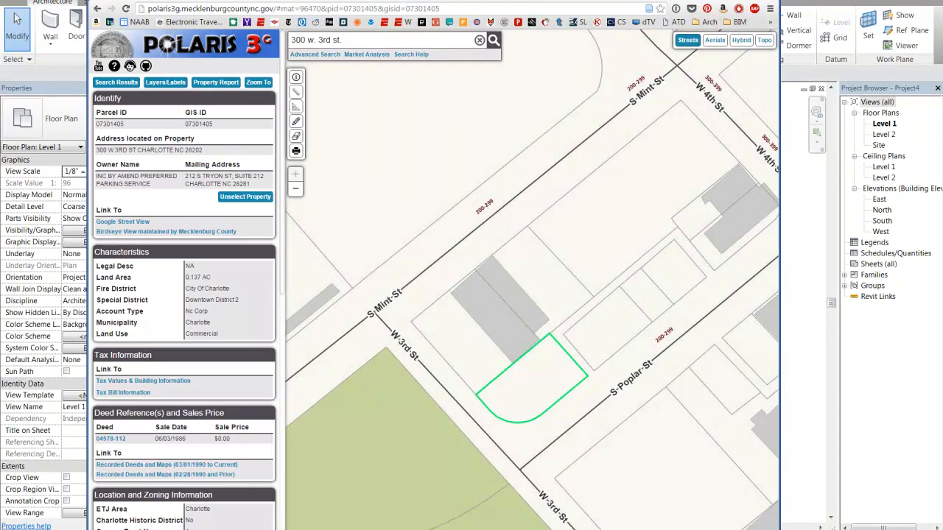
Show the Romare Bearden Neighborhood Park block on the Topo base map with the Lot Dimensions labels turned on
drag(516, 453, 618, 237)
scroll(619, 238, down, 1)
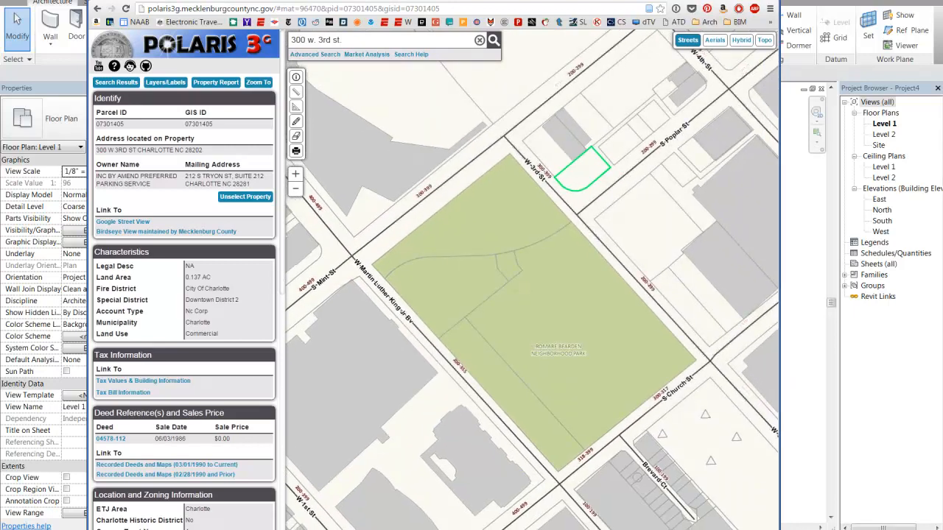
drag(518, 289, 524, 265)
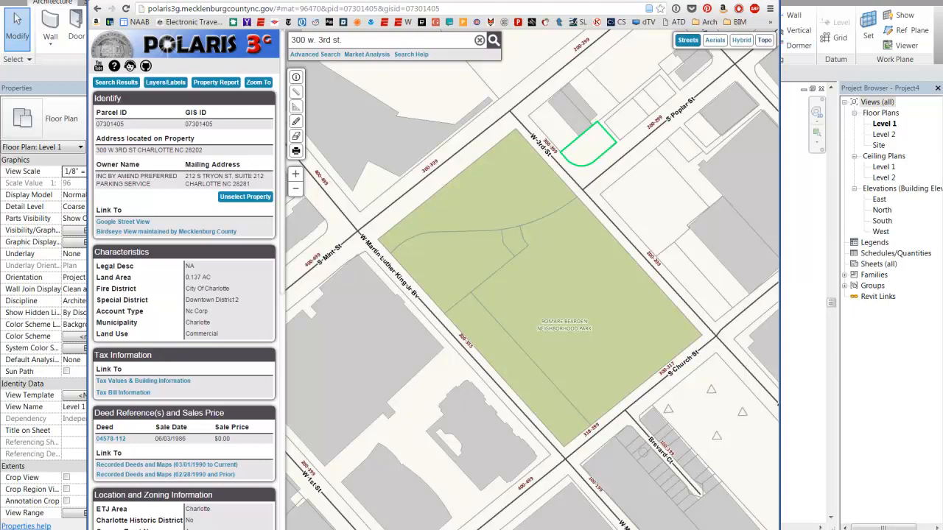
click(764, 40)
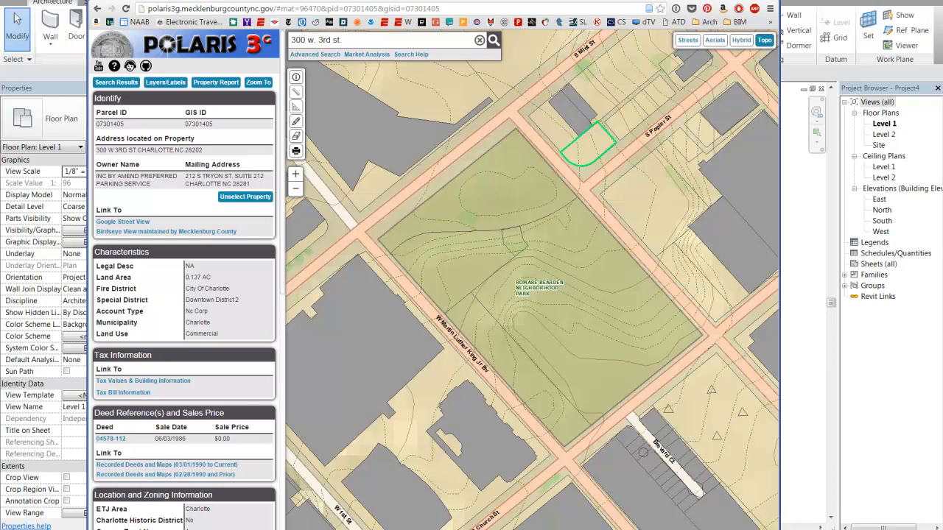
click(165, 82)
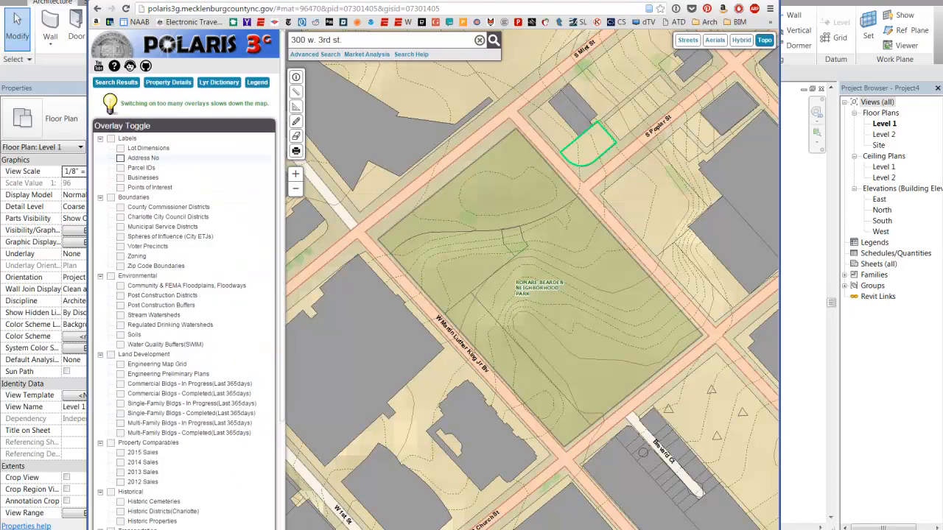
click(120, 149)
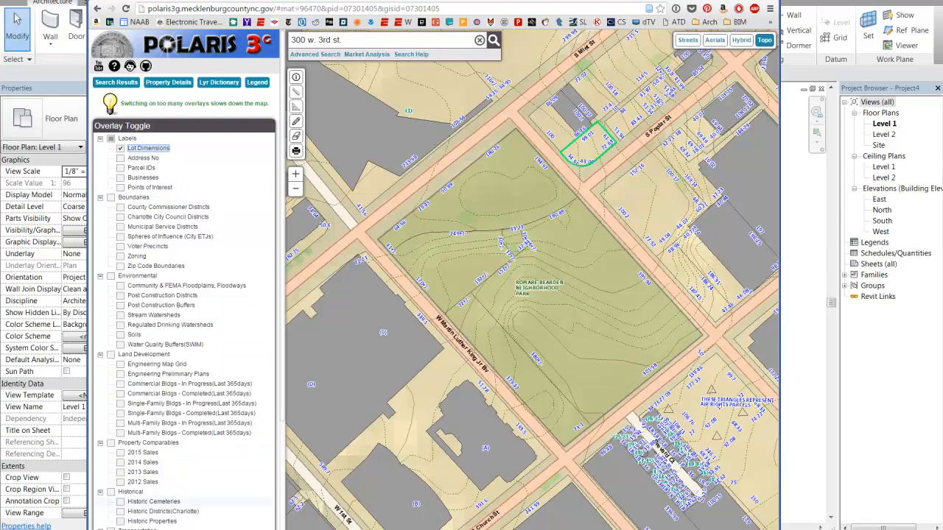
scroll(184, 295, down, 3)
scroll(184, 295, down, 2)
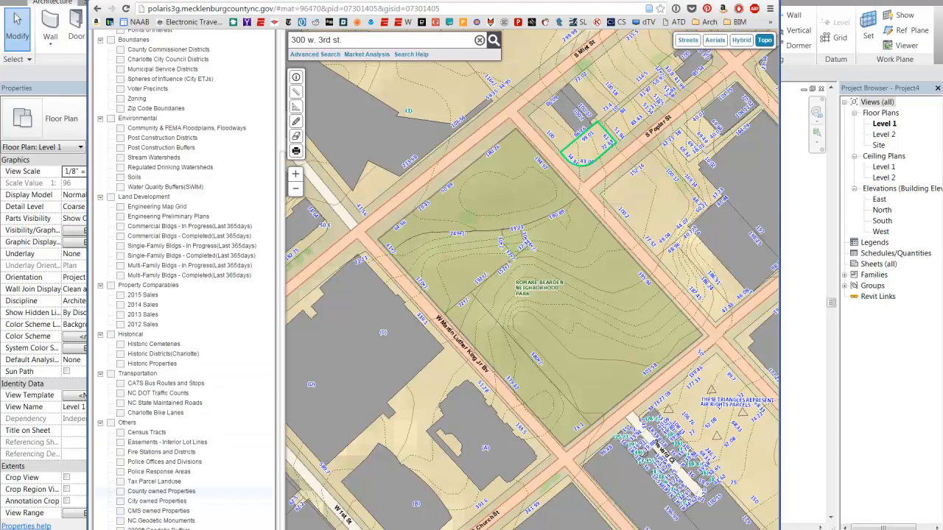
scroll(162, 491, up, 1)
scroll(162, 490, up, 1)
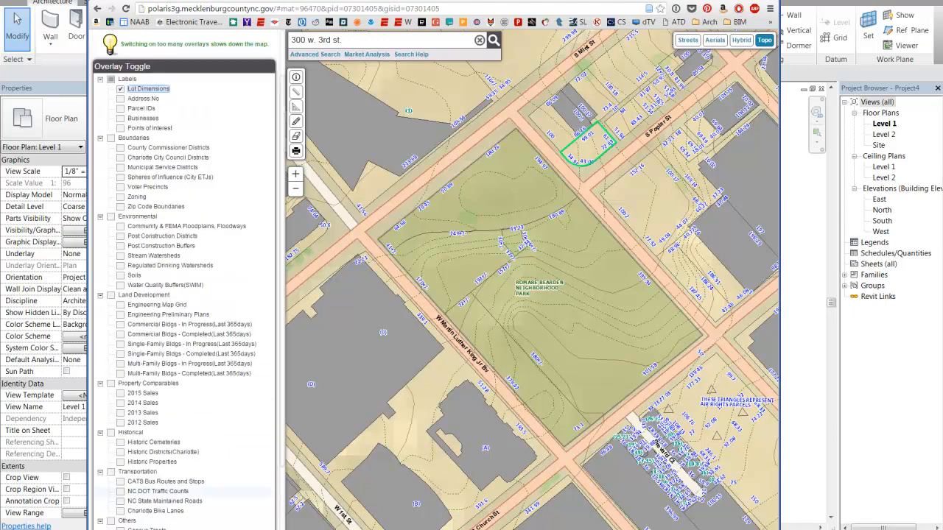
scroll(162, 491, up, 1)
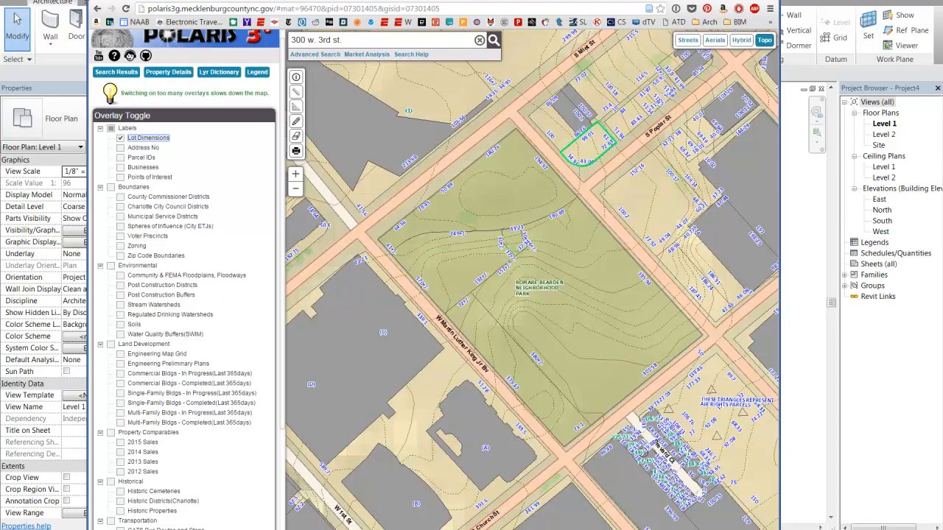
Launch the Snipping Tool and capture the map area around the Romare Bearden Neighborhood Park block
key(super)
text(snip)
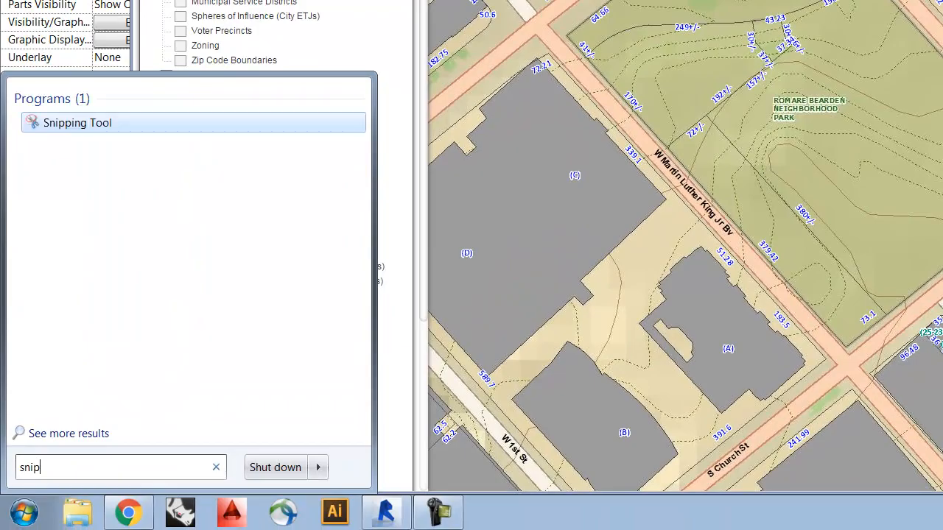
key(Return)
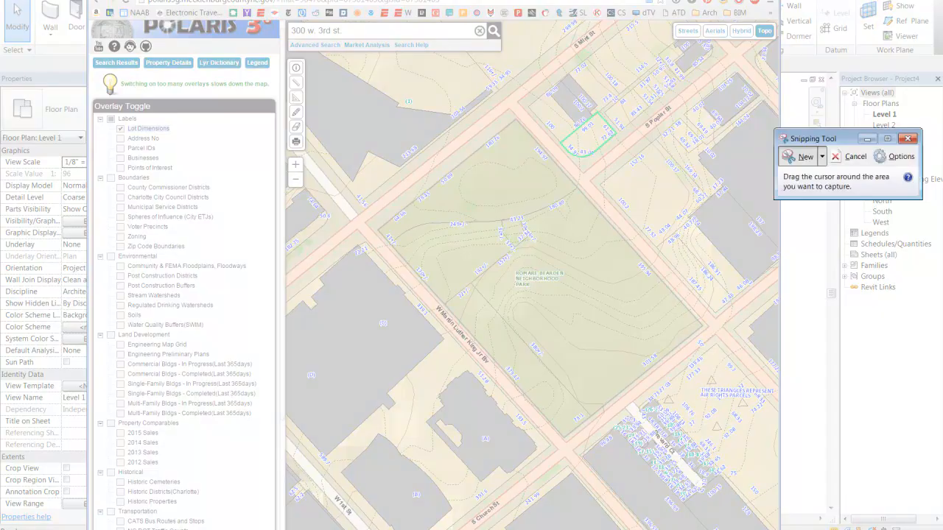
drag(310, 54, 772, 525)
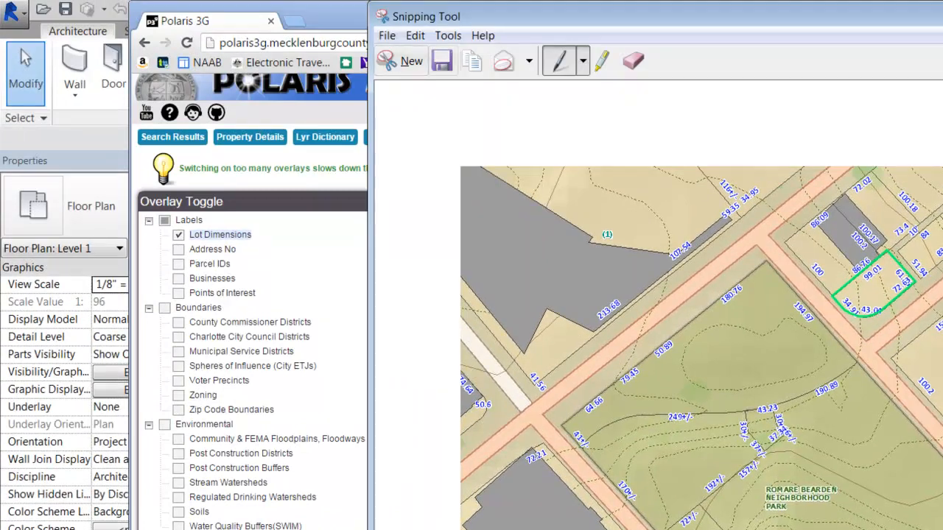
Save the captured map to the Desktop as the JPEG file Capture.JPG and close the Snipping Tool
click(442, 61)
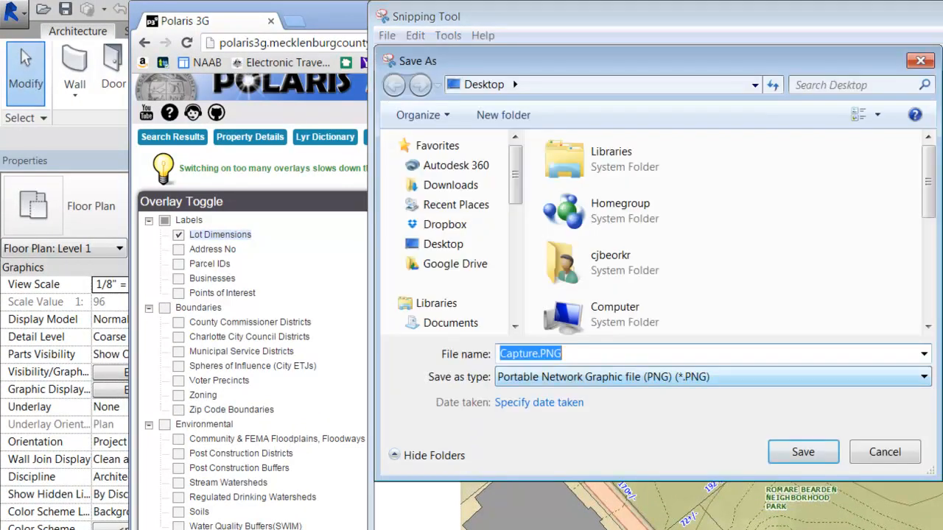
click(634, 377)
click(634, 423)
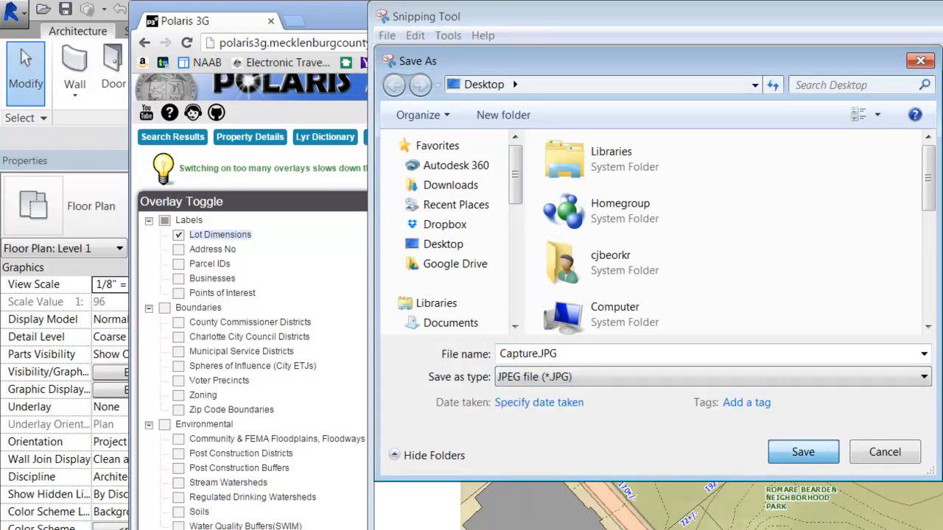
key(Return)
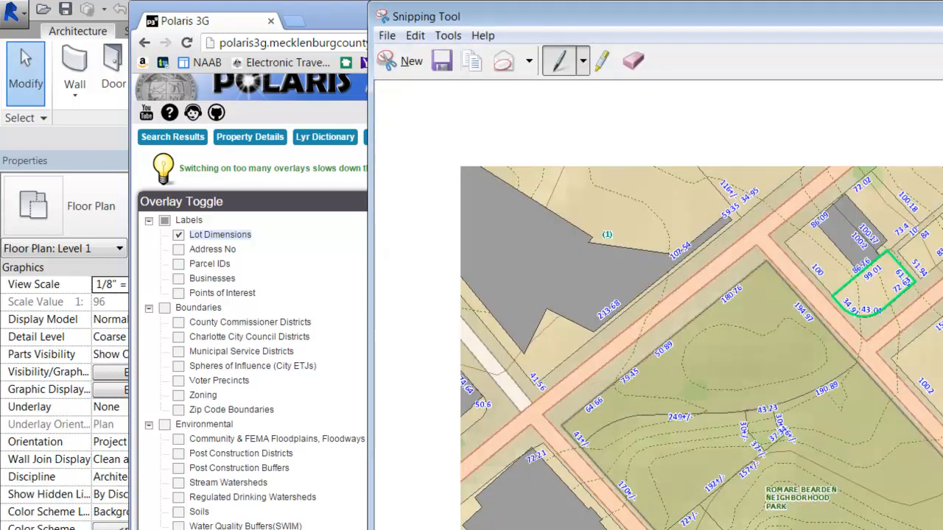
key(alt+F4)
Switch to Revit, import the image Capture.JPG from the Desktop and place it between the elevation markers of the Level 1 plan
key(alt+Tab)
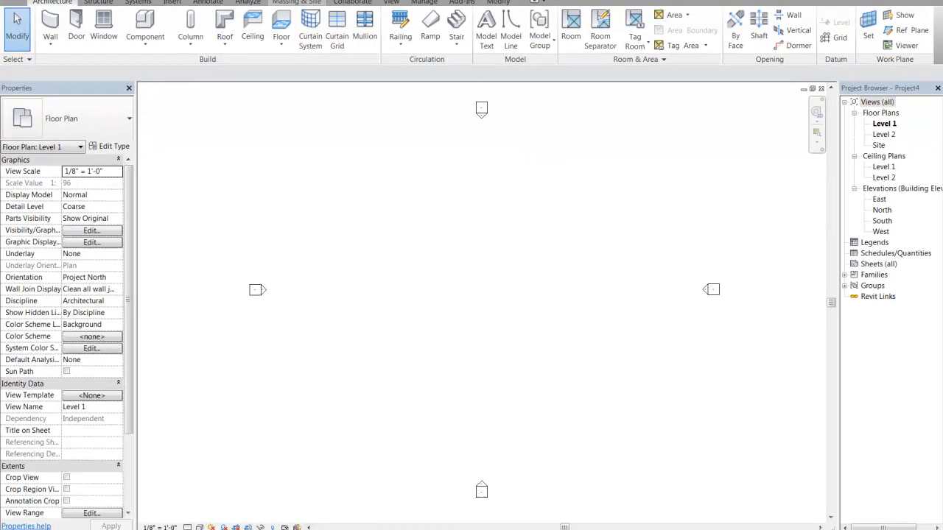
click(296, 2)
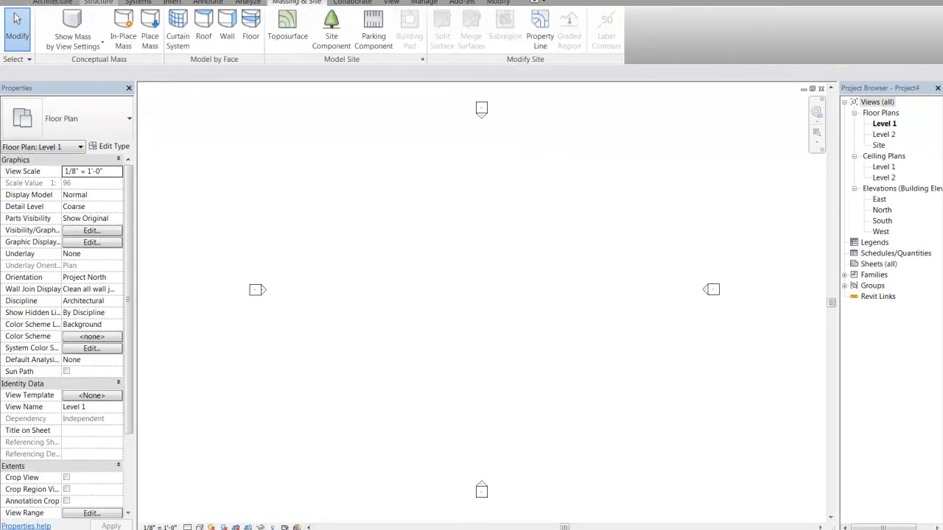
click(173, 2)
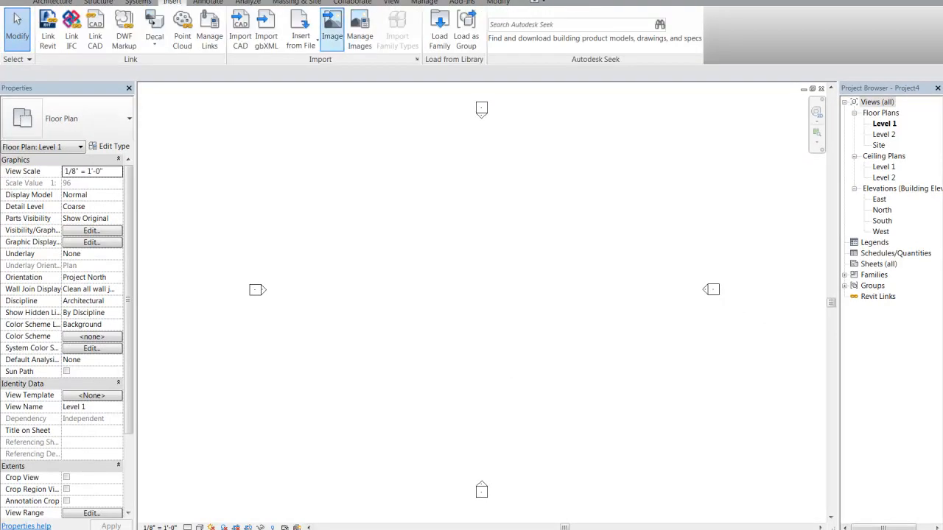
click(332, 30)
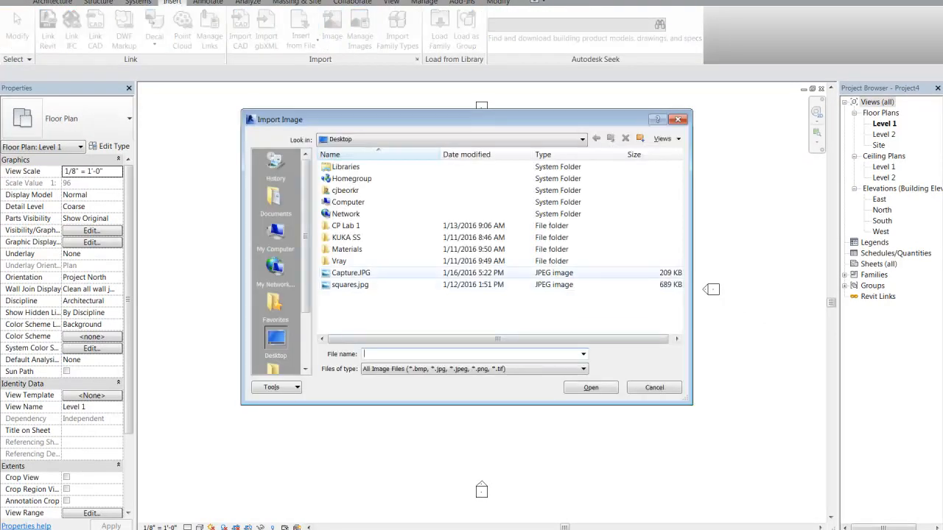
click(351, 272)
click(591, 387)
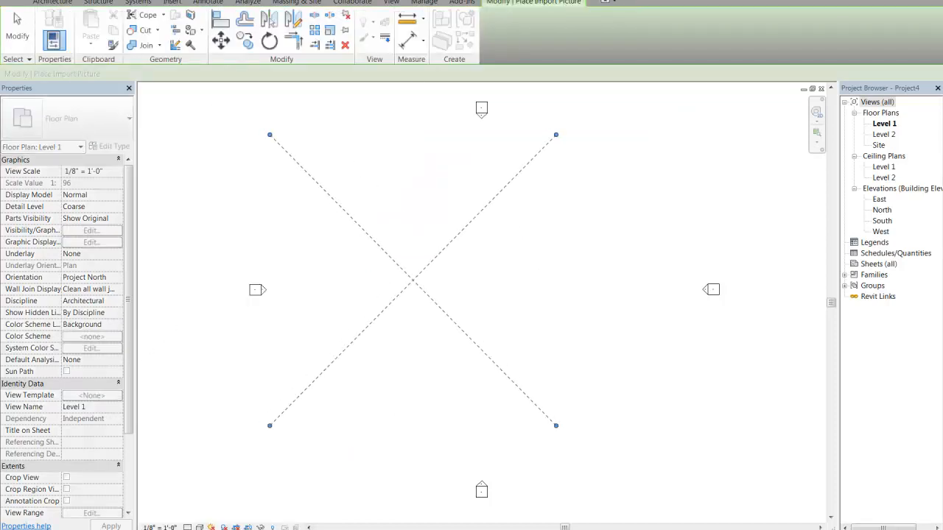
click(487, 307)
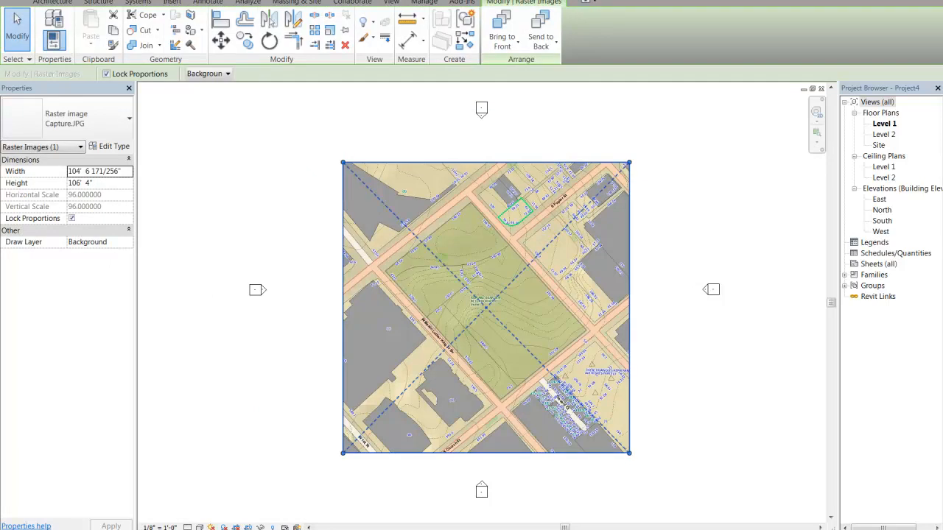
mouse_move(486, 307)
middle_down()
mouse_move(544, 355)
mouse_move(458, 310)
middle_up()
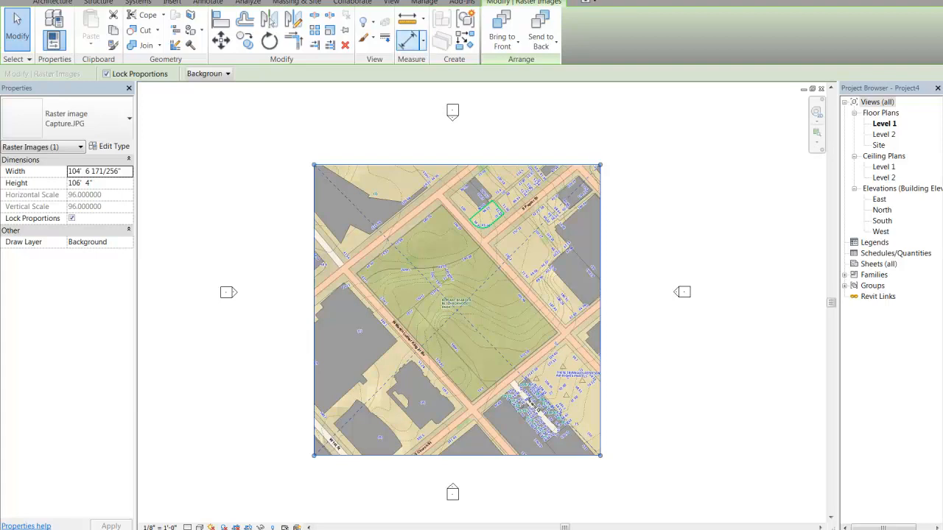
click(410, 40)
scroll(396, 245, up, 5)
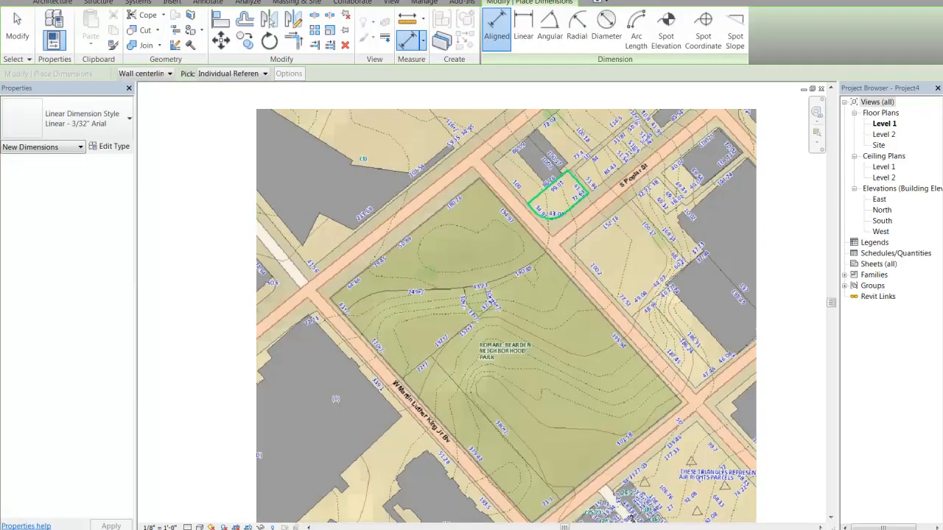
scroll(291, 137, down, 3)
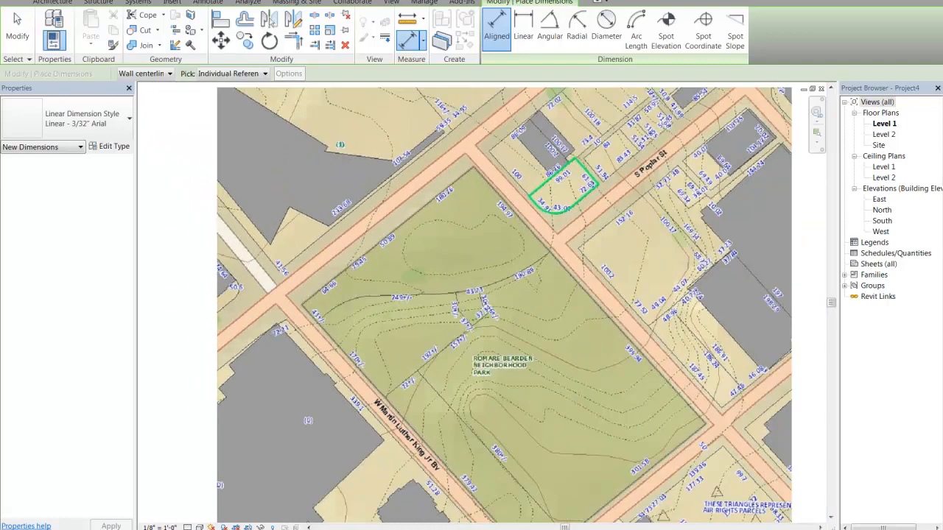
middle_drag(418, 518, 411, 512)
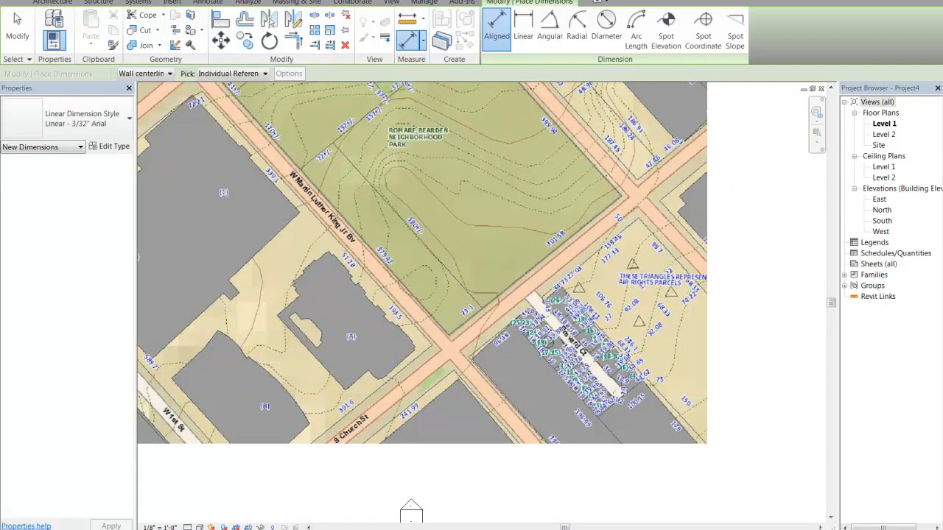
middle_drag(442, 295, 369, 475)
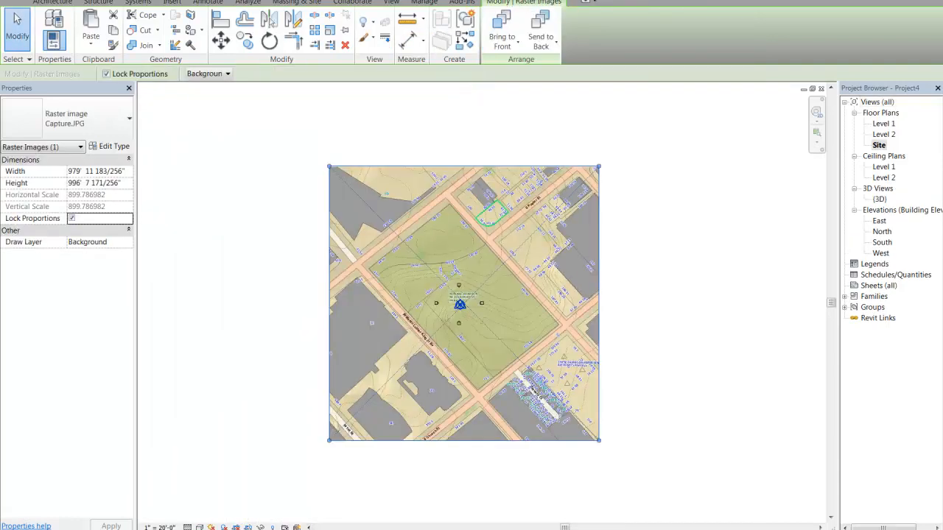
Paste the copied map image aligned to selected views, choosing Floor Plan: Site as the target view
key(Escape)
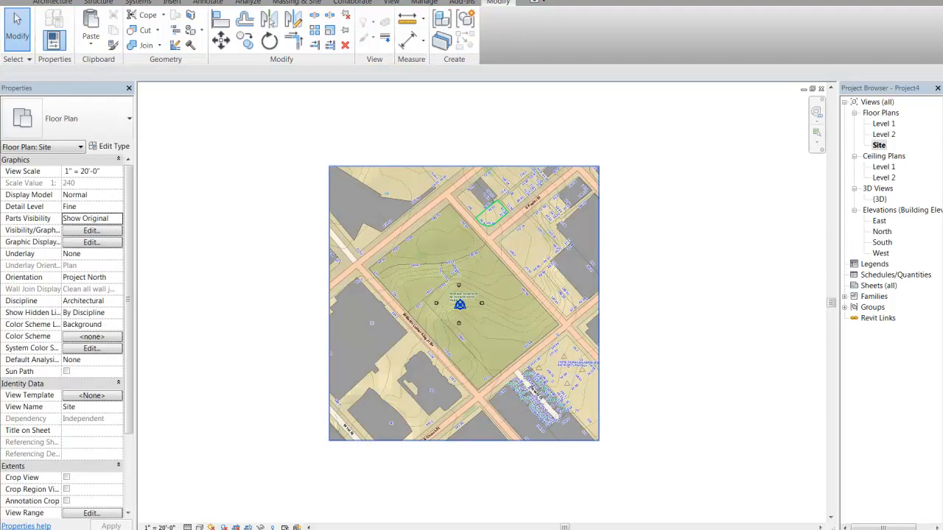
click(883, 124)
click(879, 145)
click(883, 123)
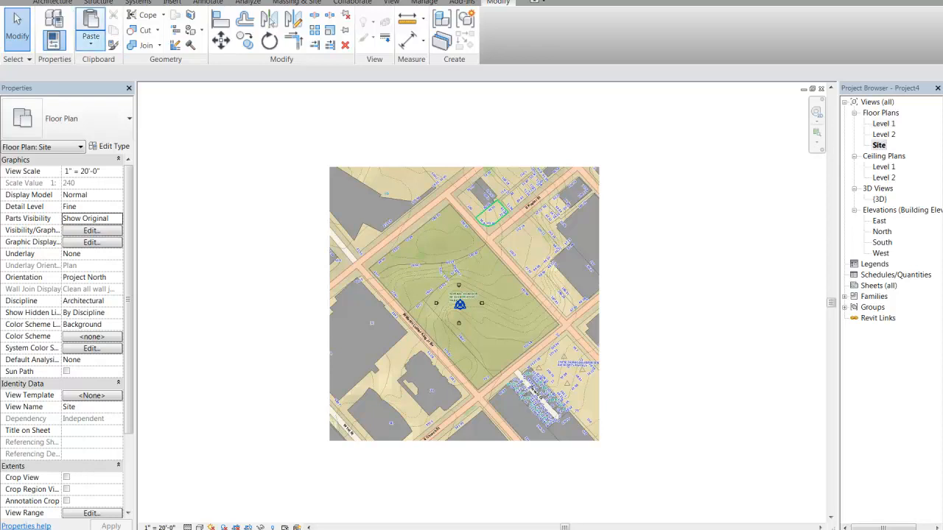
click(91, 44)
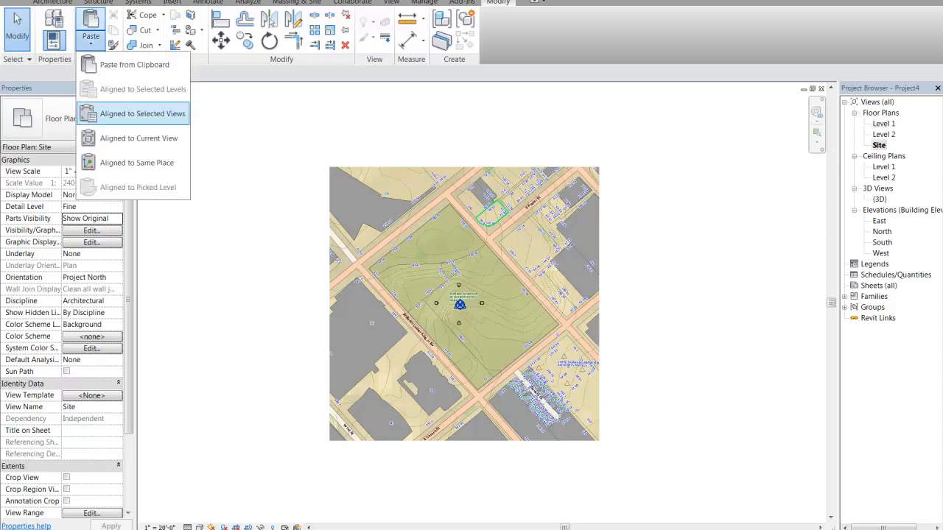
click(142, 113)
click(424, 203)
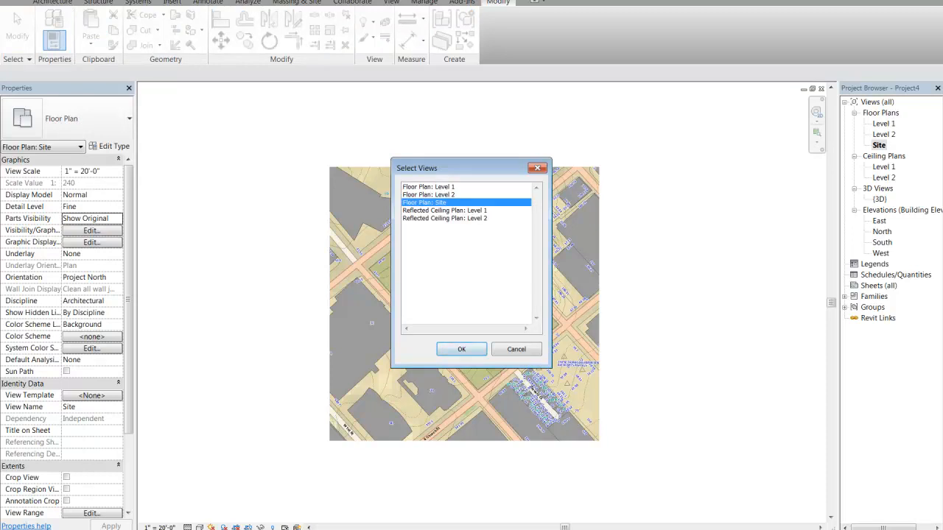
click(461, 350)
key(Escape)
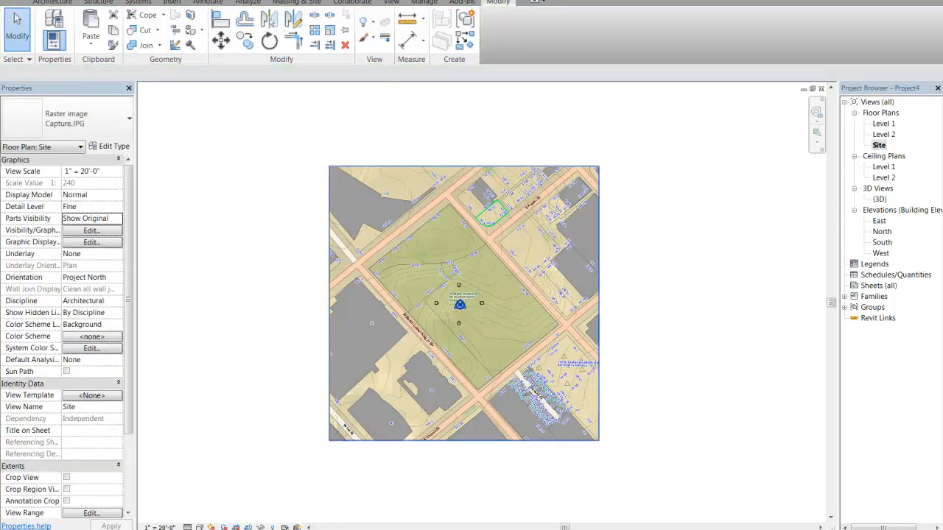
Scale the map image graphically along the park's northeast edge, setting that edge's length to 395.94
click(463, 441)
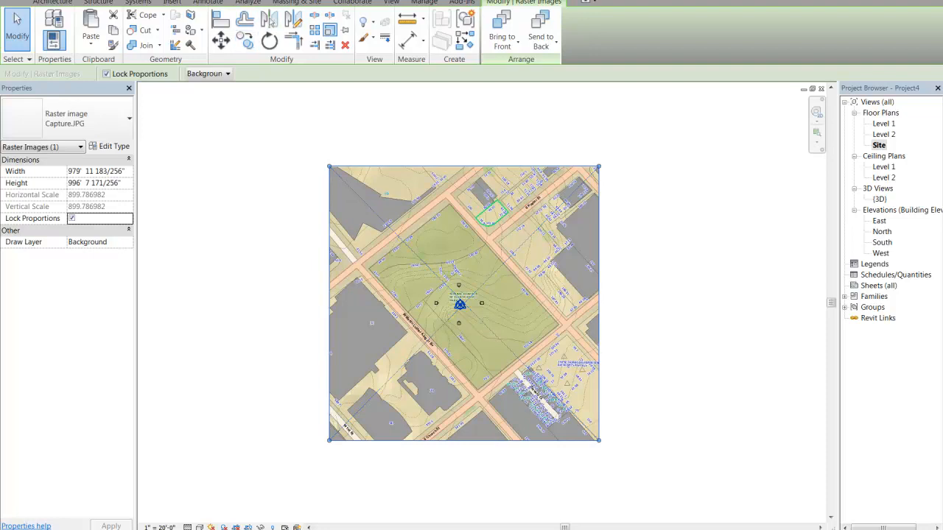
click(330, 29)
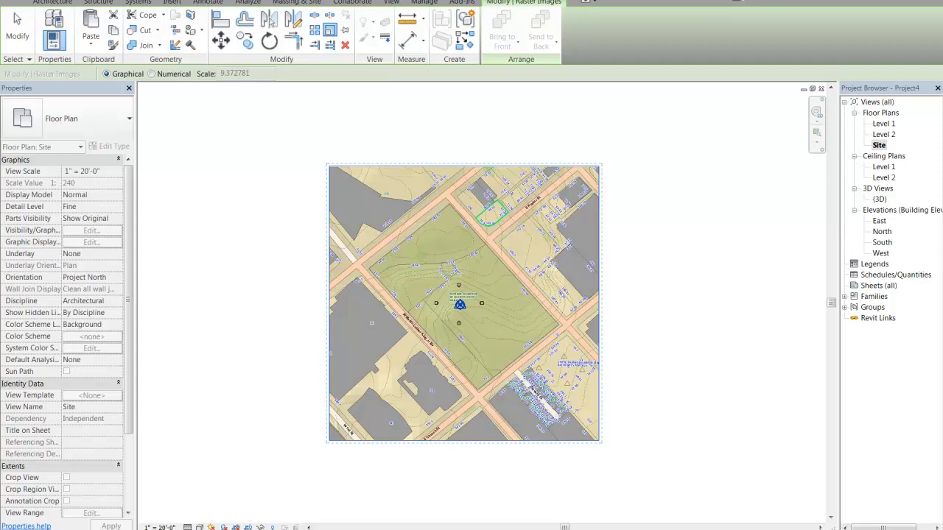
scroll(532, 251, up, 5)
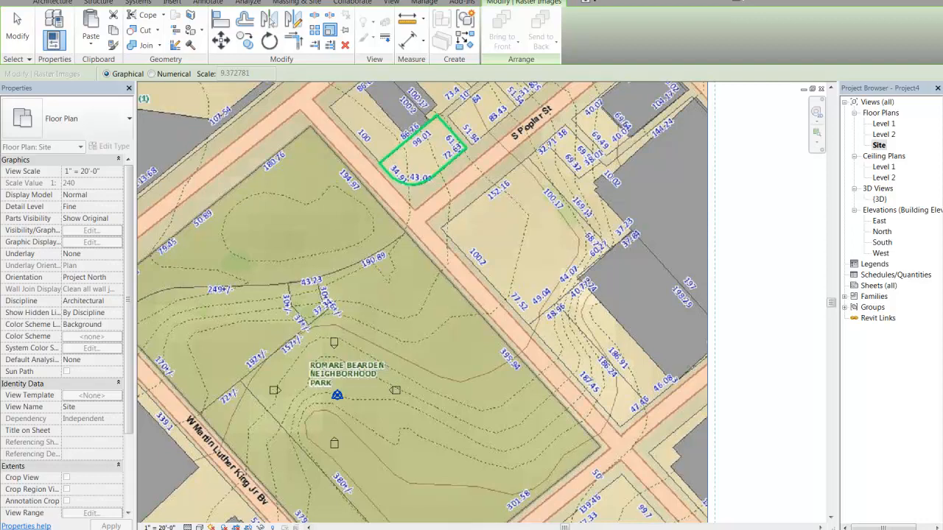
click(413, 221)
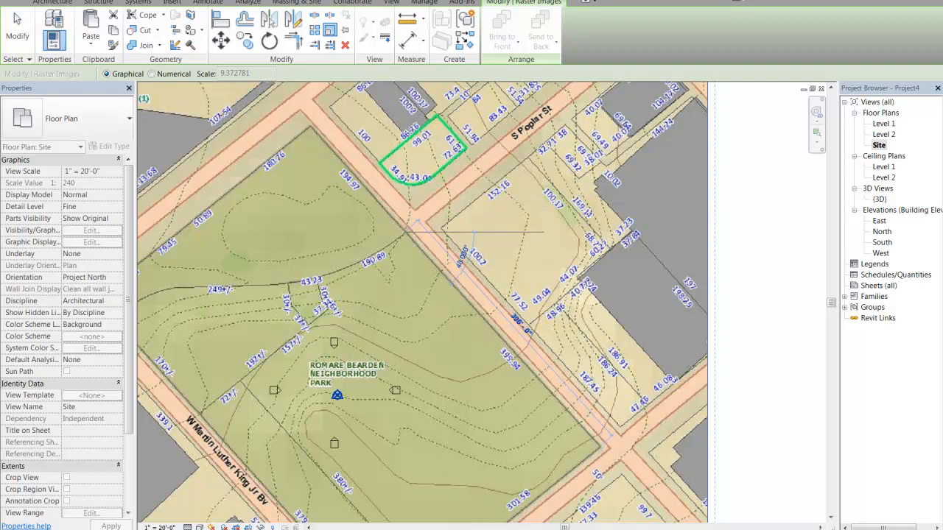
click(611, 440)
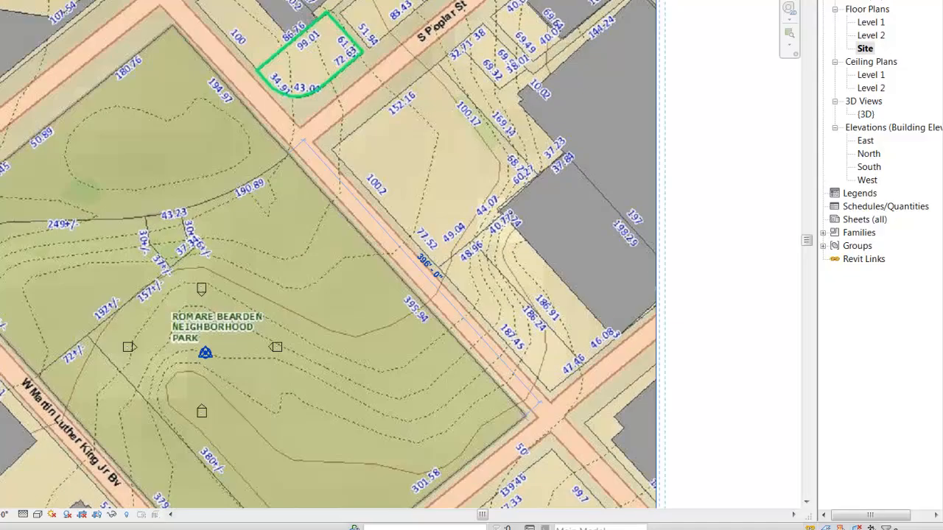
text(395.94)
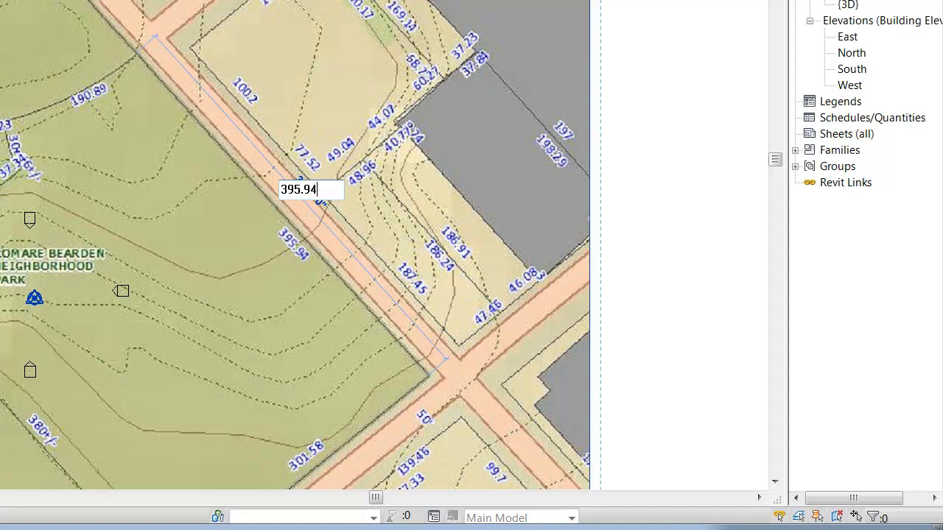
key(Return)
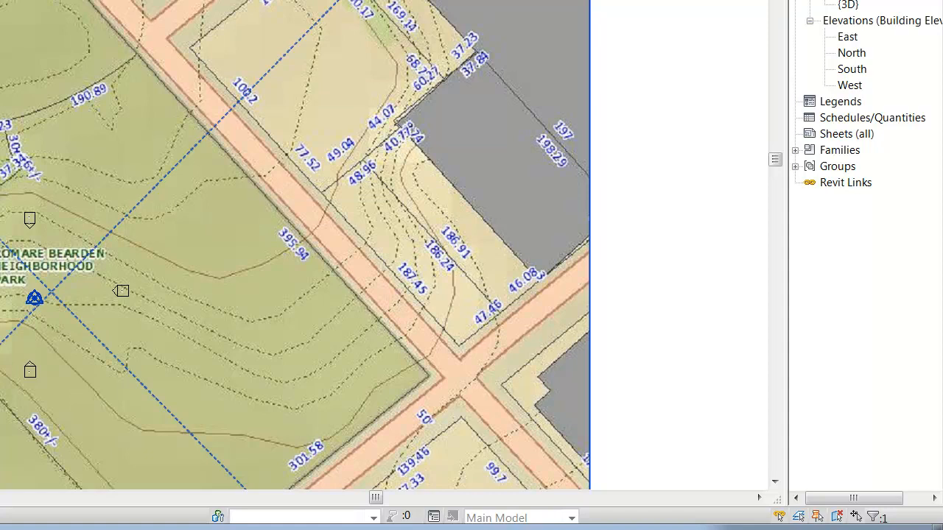
scroll(251, 4, down, 3)
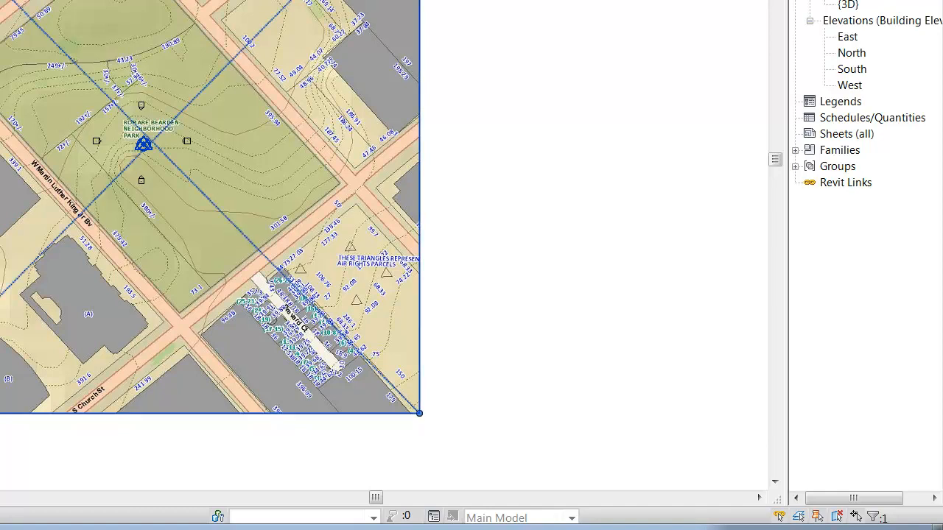
middle_drag(221, 221, 253, 222)
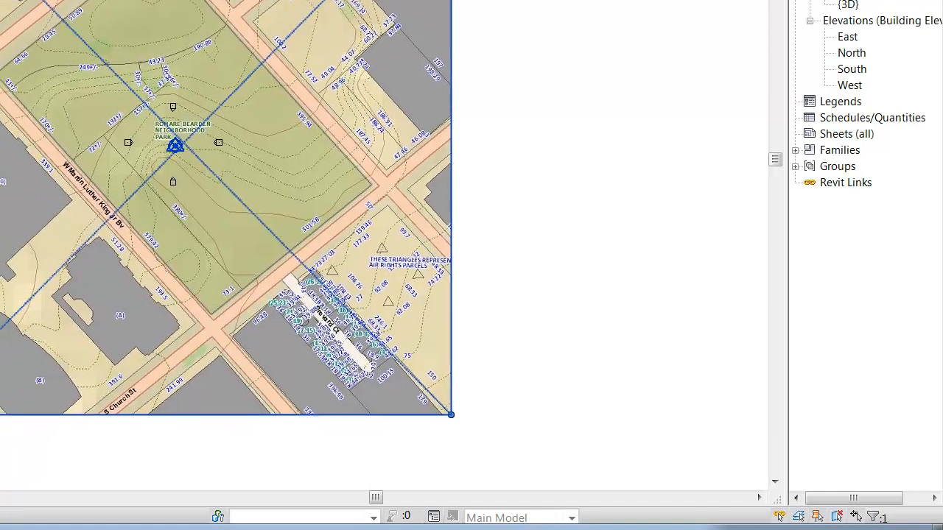
key(alt+Tab)
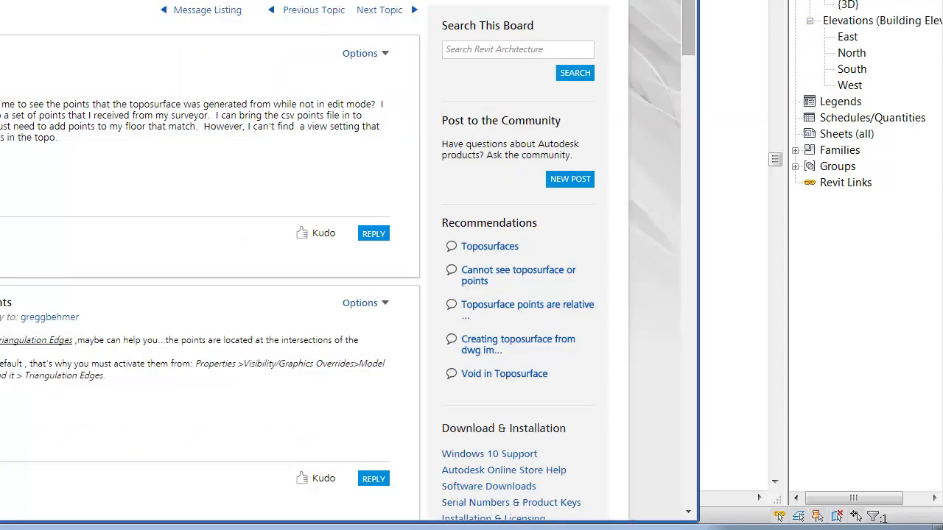
key(alt+Tab)
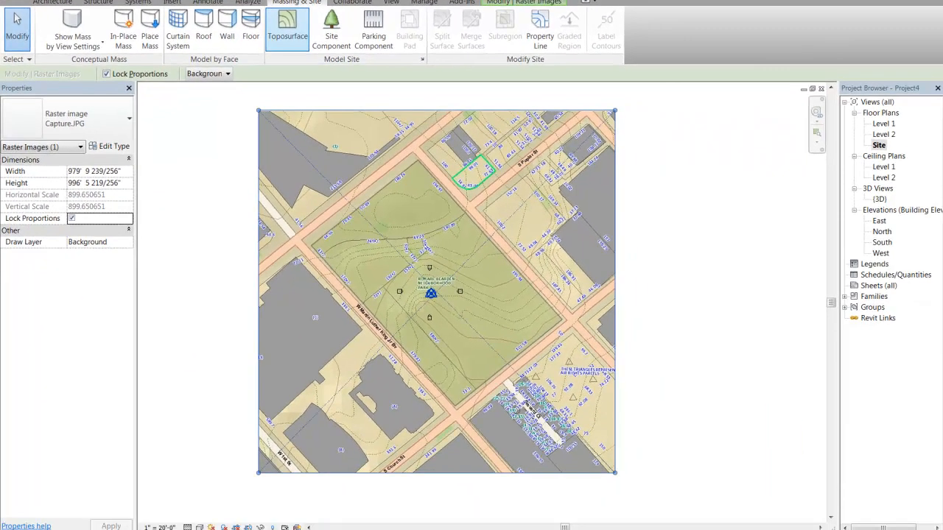
click(432, 68)
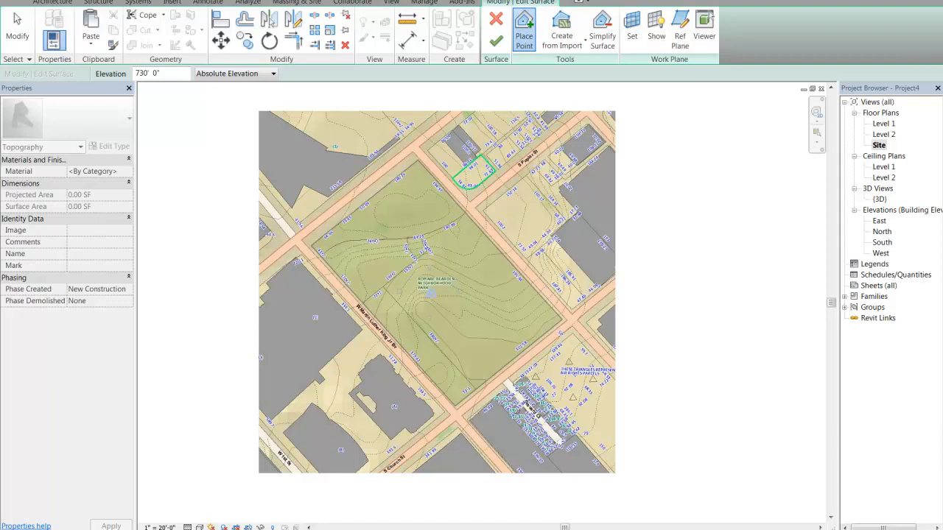
click(496, 40)
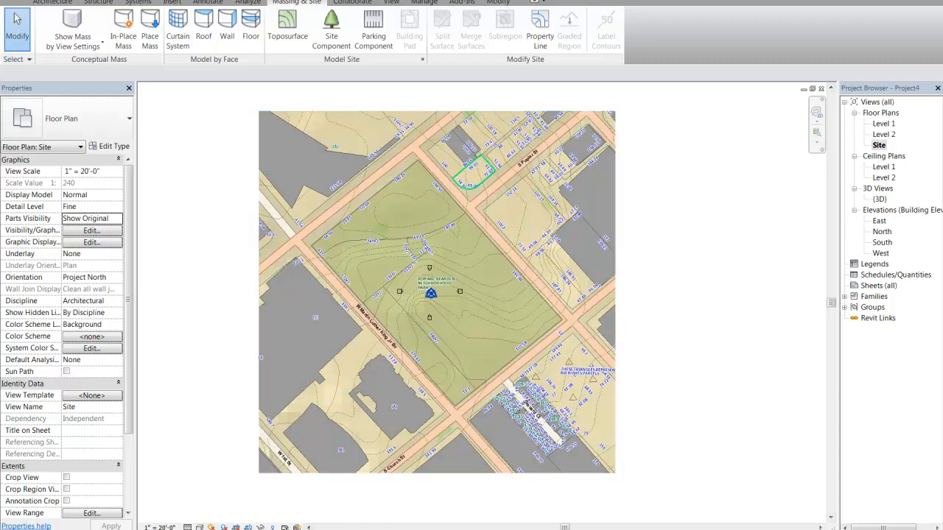
Edit the Site floor plan's view range and set the Top offset to 800'
click(879, 145)
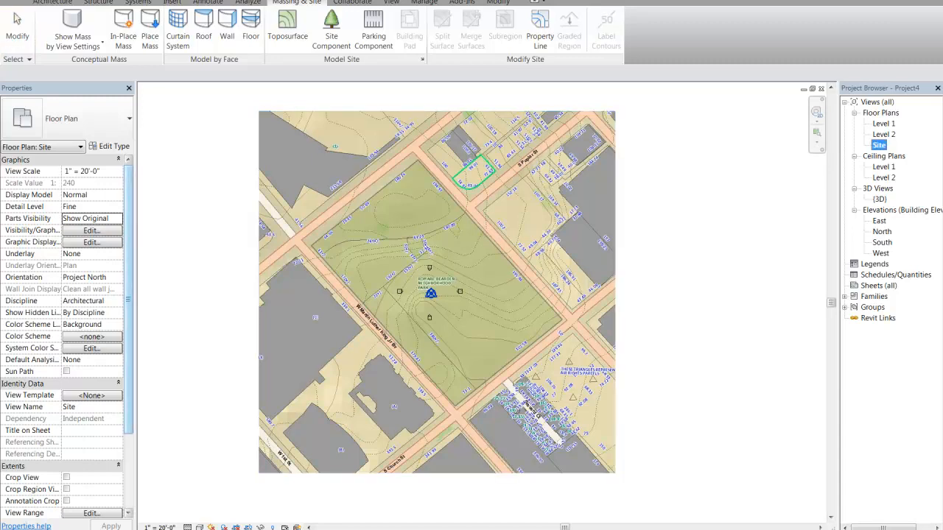
scroll(66, 336, down, 3)
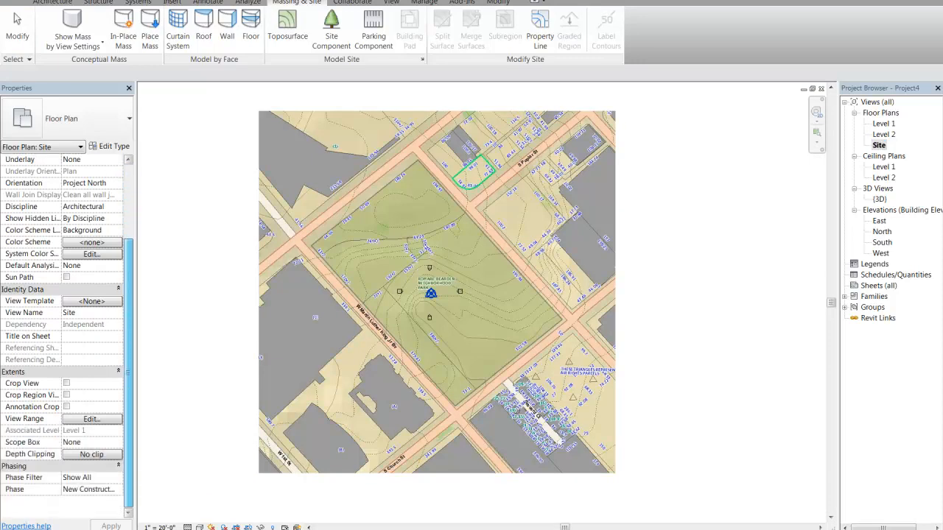
scroll(66, 335, up, 1)
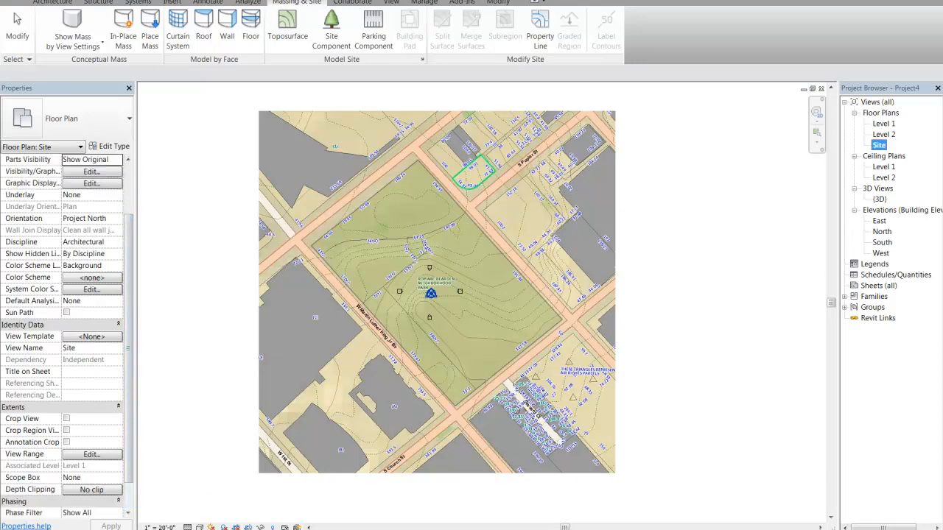
drag(128, 347, 128, 373)
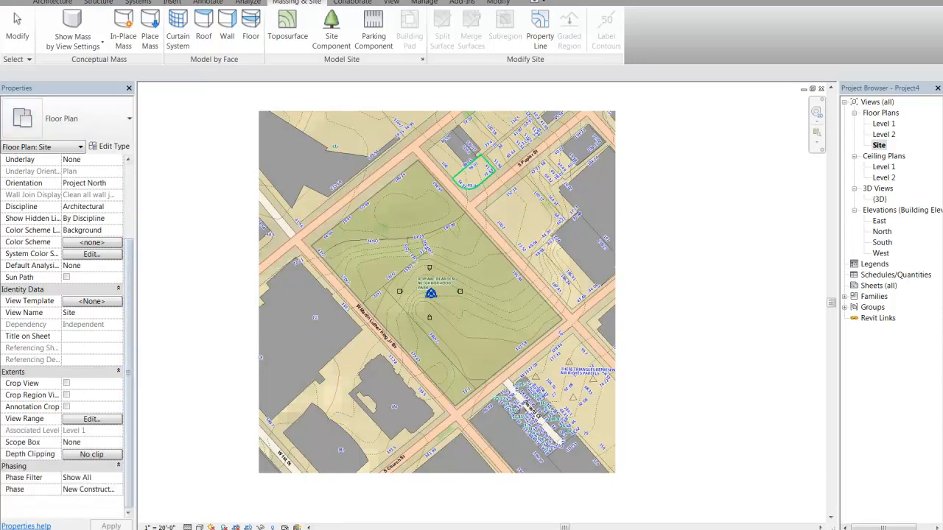
click(91, 419)
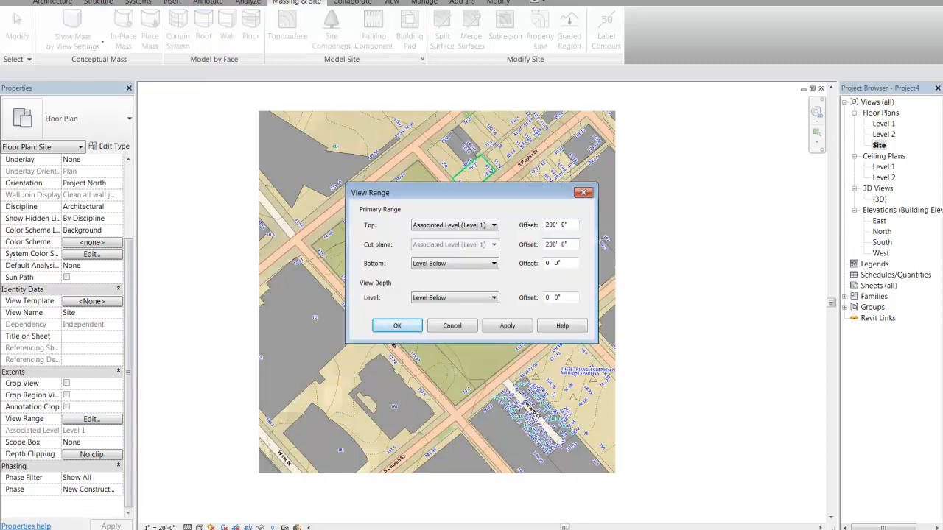
click(558, 225)
text(800)
key(Return)
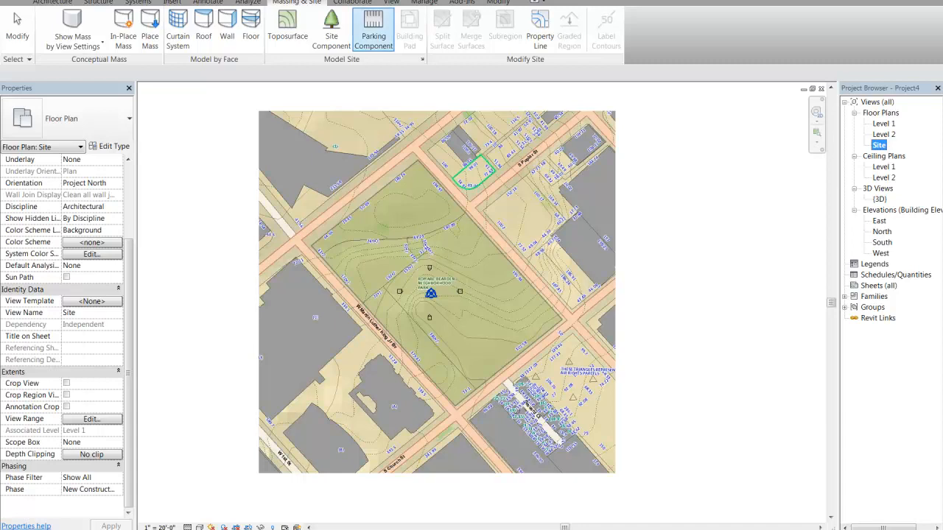
Start a toposurface and place points at absolute elevation 730' along the contour crossing the park from its northeast to its southwest edge
click(288, 33)
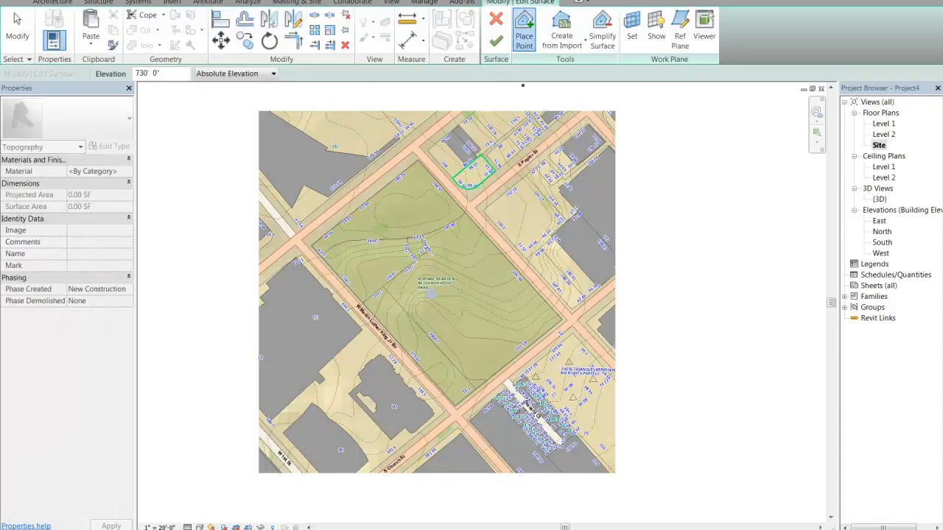
scroll(369, 199, up, 3)
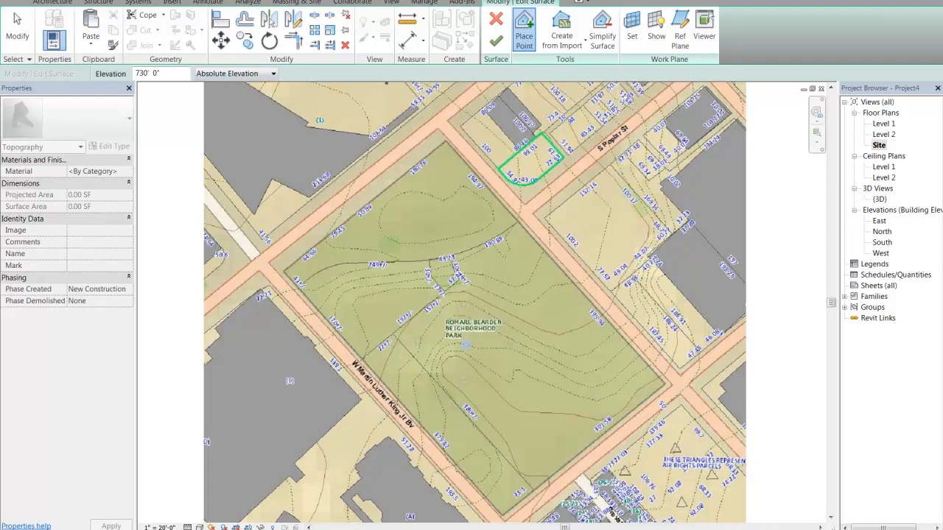
click(600, 315)
click(586, 325)
click(565, 333)
click(540, 329)
click(506, 311)
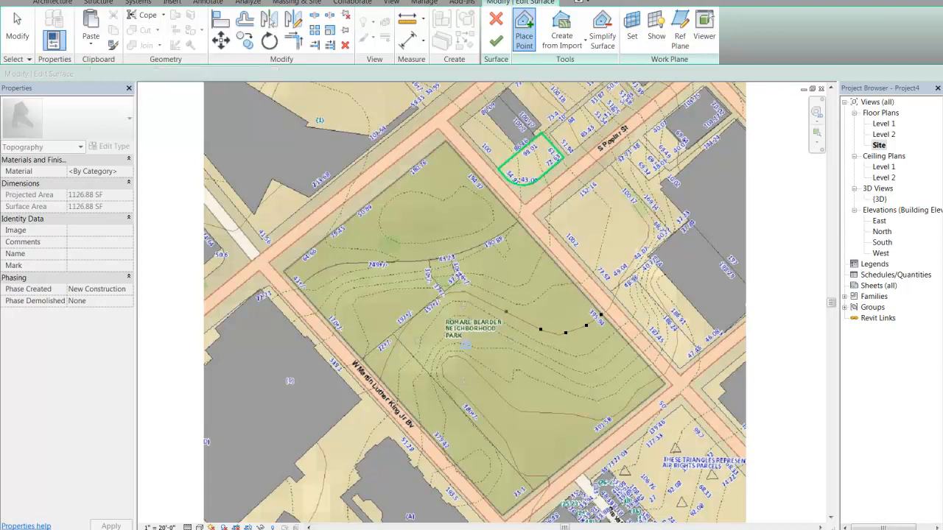
click(470, 292)
click(442, 296)
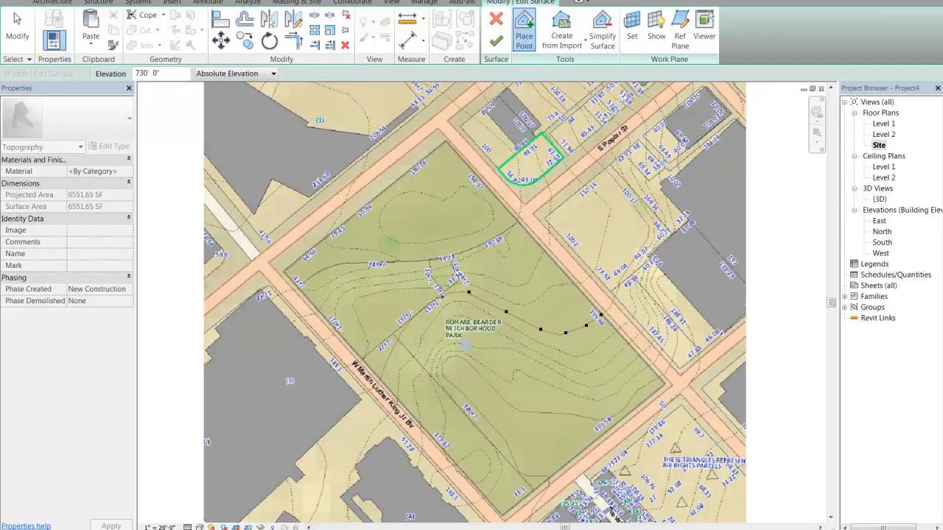
click(412, 316)
click(395, 344)
click(385, 365)
click(377, 384)
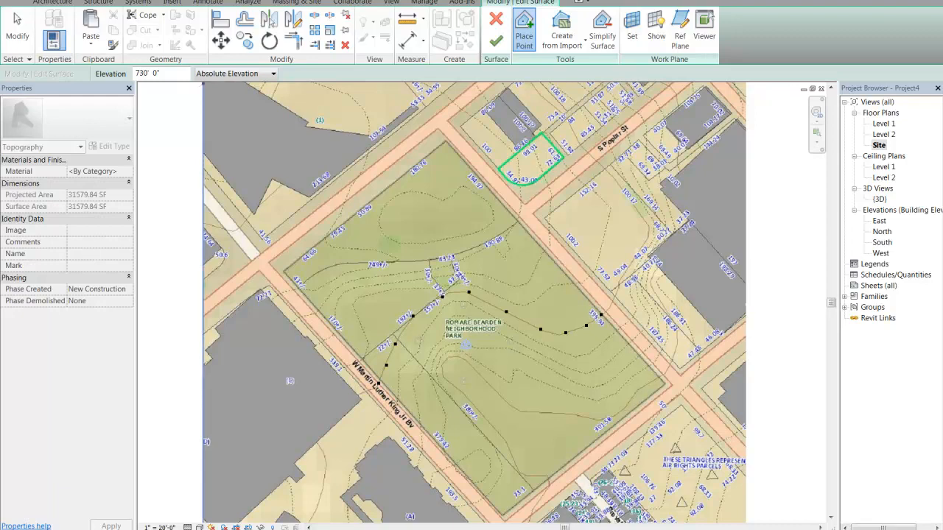
Set the point elevation to 732' and place surface points along the next contour south of the 730' points
drag(160, 73, 135, 73)
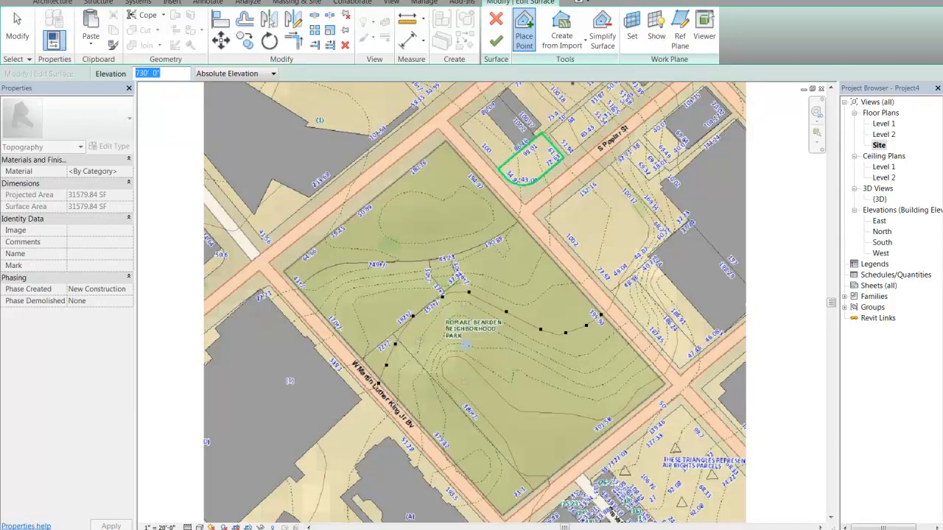
text(732)
click(620, 327)
click(588, 355)
click(563, 352)
click(532, 338)
click(497, 321)
click(465, 302)
click(405, 357)
click(399, 373)
click(398, 403)
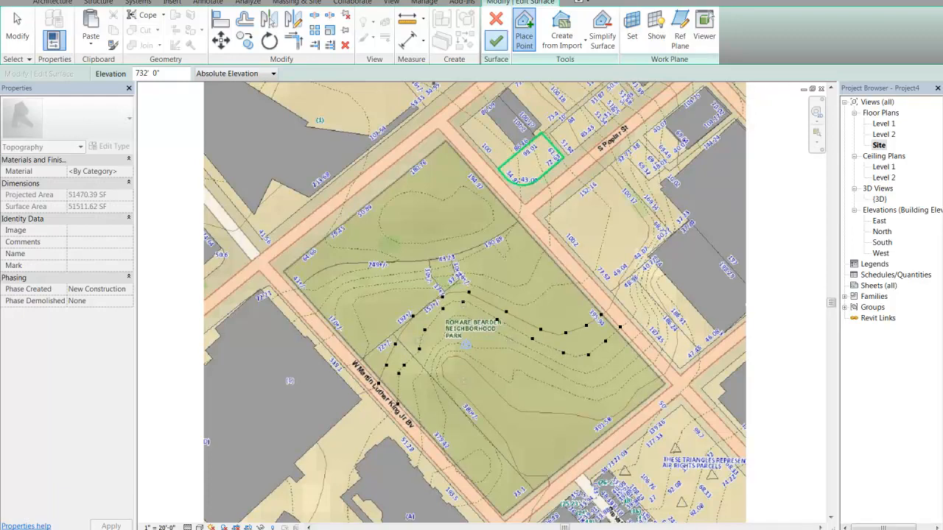
Set the point elevation to 734' and place surface points along the contour just inside the 732' points
drag(162, 74, 135, 73)
text(734)
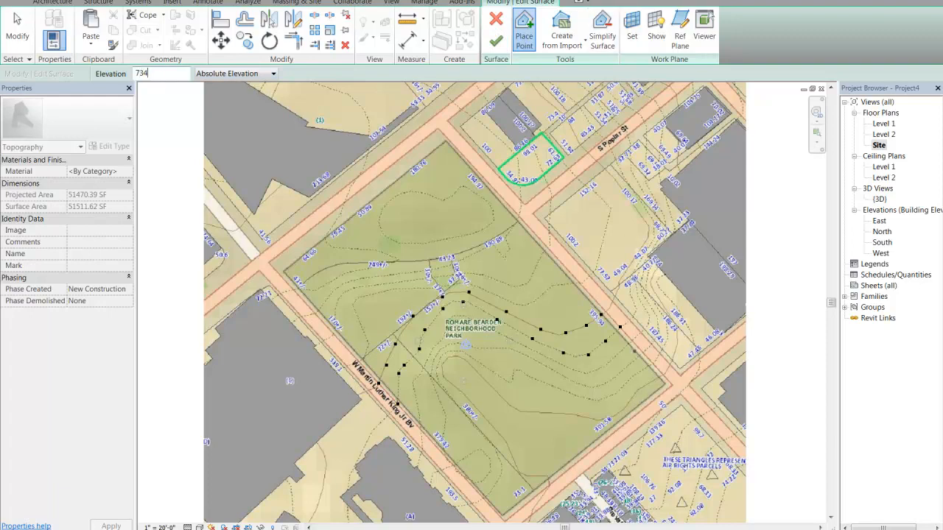
click(628, 344)
click(601, 367)
click(579, 371)
click(489, 329)
click(425, 361)
click(414, 380)
Set the point elevation to 736' and place surface points along the following contour between the park's northeast and southwest edges
drag(149, 74, 143, 74)
text(6' 0")
click(642, 353)
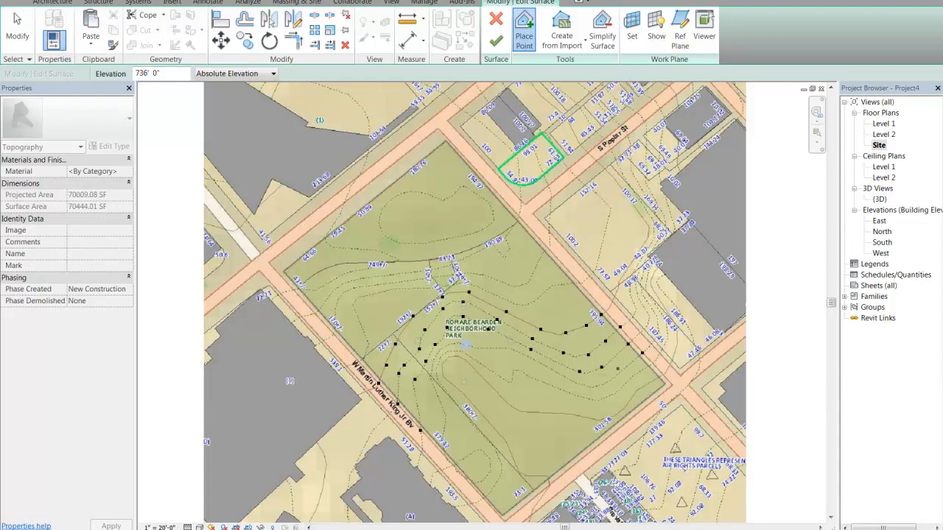
click(617, 376)
click(598, 386)
click(534, 361)
click(505, 348)
click(477, 347)
click(444, 346)
click(430, 368)
click(436, 393)
click(442, 450)
Set the point elevation to 738' and place surface points along the next contour, continuing to the park's southern corner
text(8)
click(624, 387)
click(538, 381)
click(512, 381)
click(491, 371)
click(464, 352)
click(446, 353)
click(439, 369)
click(487, 442)
click(499, 462)
click(495, 485)
click(482, 499)
Place surface points at elevation 740' along the innermost contour and the park's southeast edge, and finish the toposurface
drag(151, 74, 135, 74)
text(740)
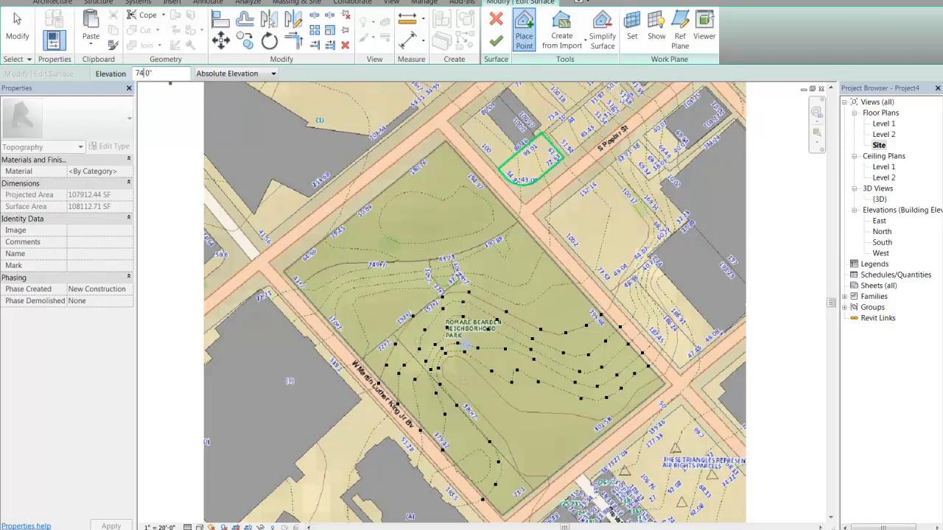
click(659, 377)
click(637, 390)
click(622, 410)
click(607, 420)
click(578, 415)
click(543, 411)
click(515, 408)
click(484, 379)
click(443, 379)
click(462, 390)
click(506, 442)
click(520, 473)
click(540, 479)
click(548, 479)
click(568, 462)
click(642, 402)
click(663, 383)
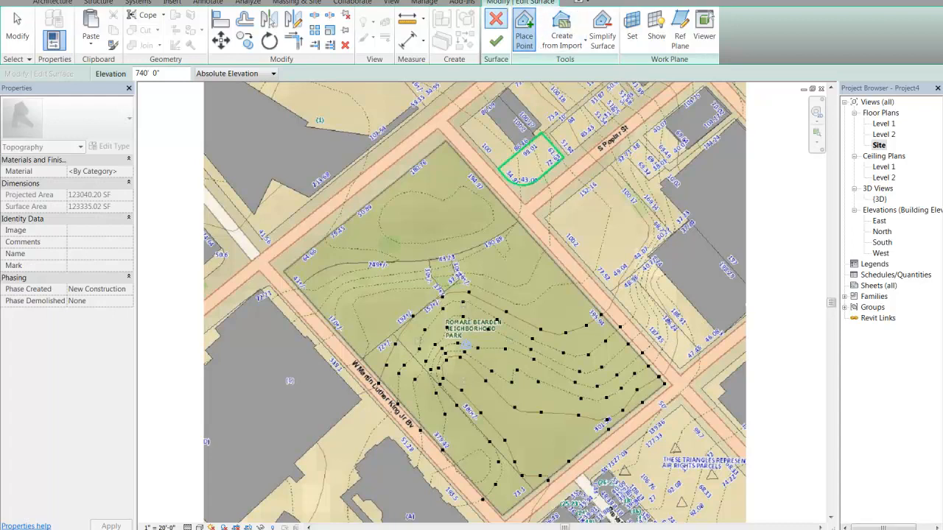
click(495, 41)
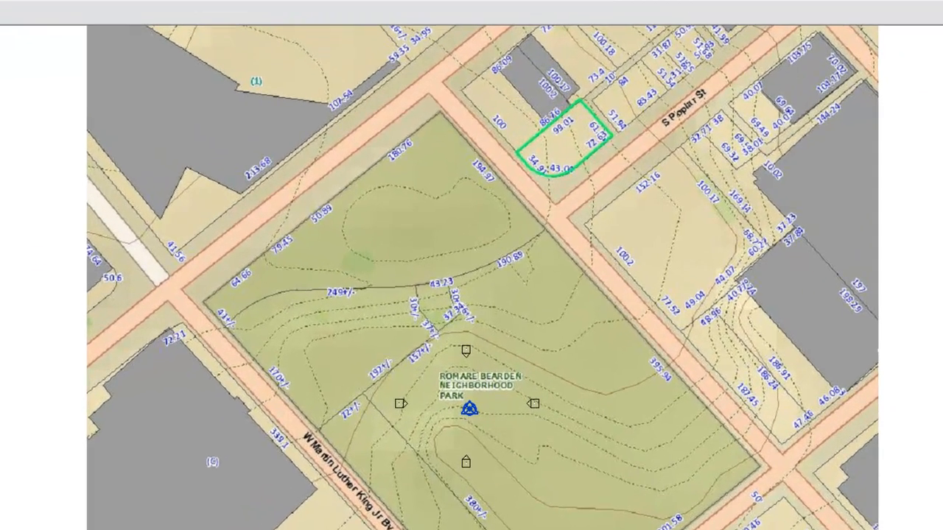
Open the {3D} view and set the toposurface's Phase Created to Existing
click(580, 1)
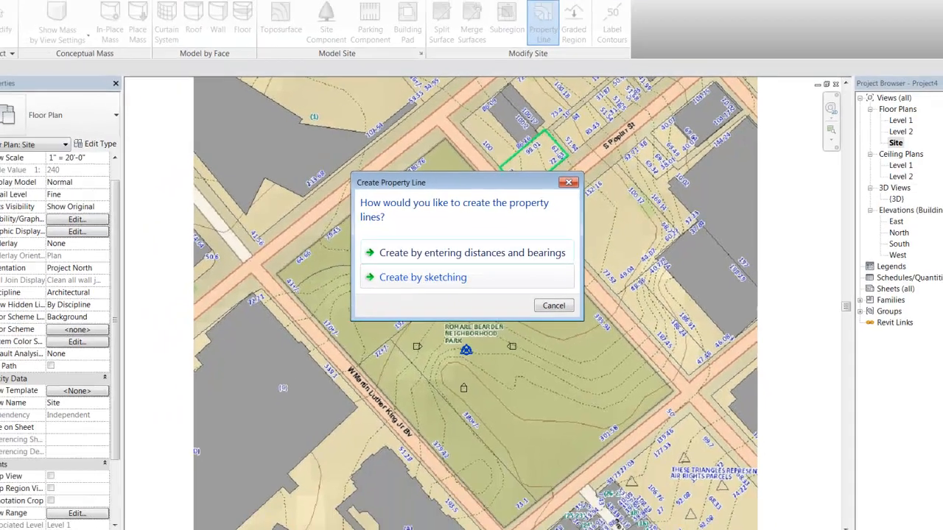
key(Escape)
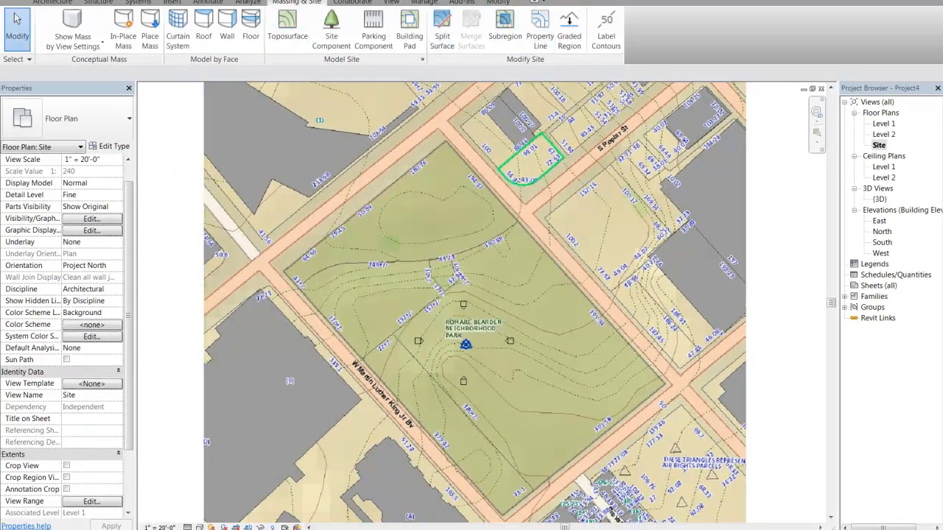
double_click(880, 199)
scroll(657, 345, down, 2)
scroll(602, 328, up, 2)
scroll(656, 315, up, 2)
click(530, 334)
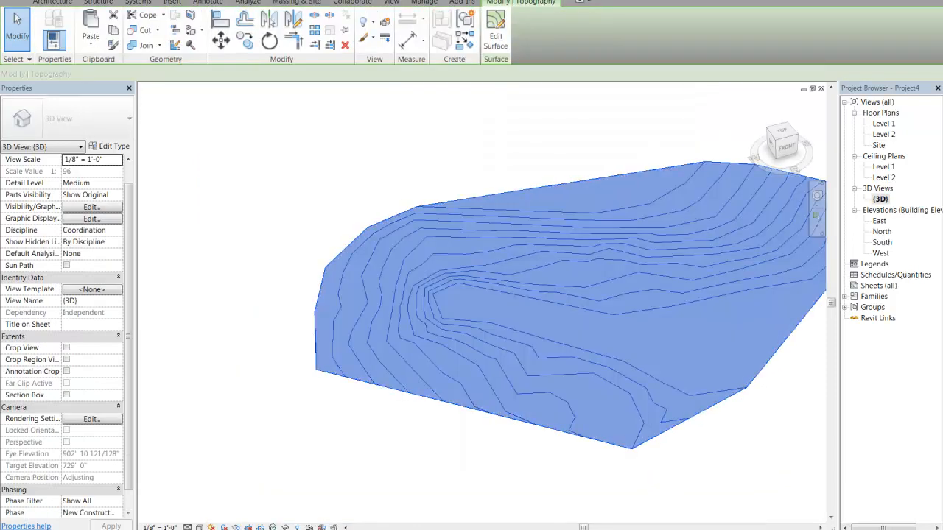
shift+middle_drag(530, 335, 298, 331)
scroll(341, 490, down, 2)
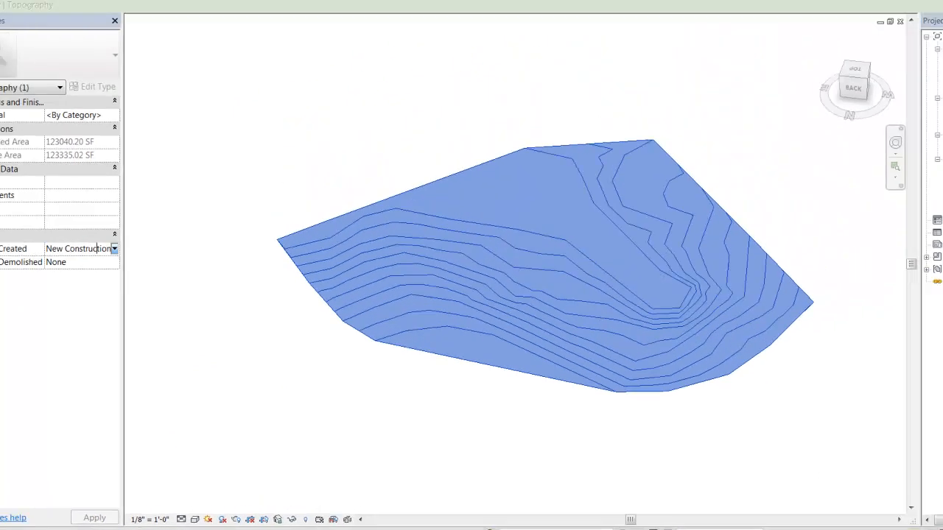
click(75, 139)
click(80, 301)
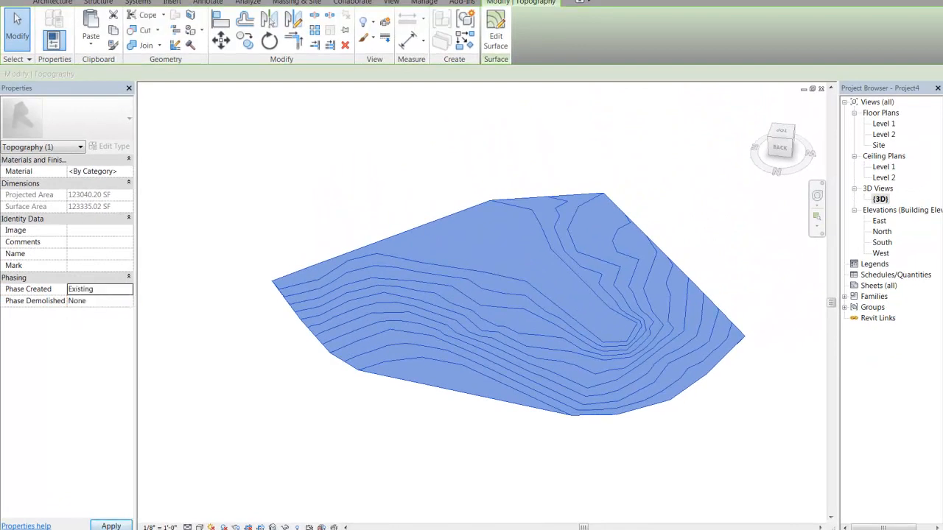
key(Escape)
click(516, 199)
key(Escape)
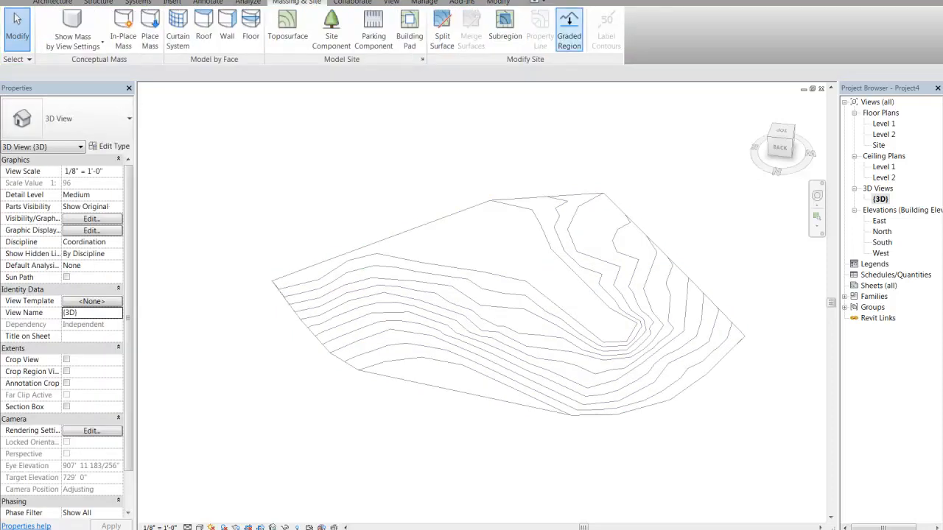
Create a graded region from the toposurface as a new toposurface exactly like the existing one
click(569, 30)
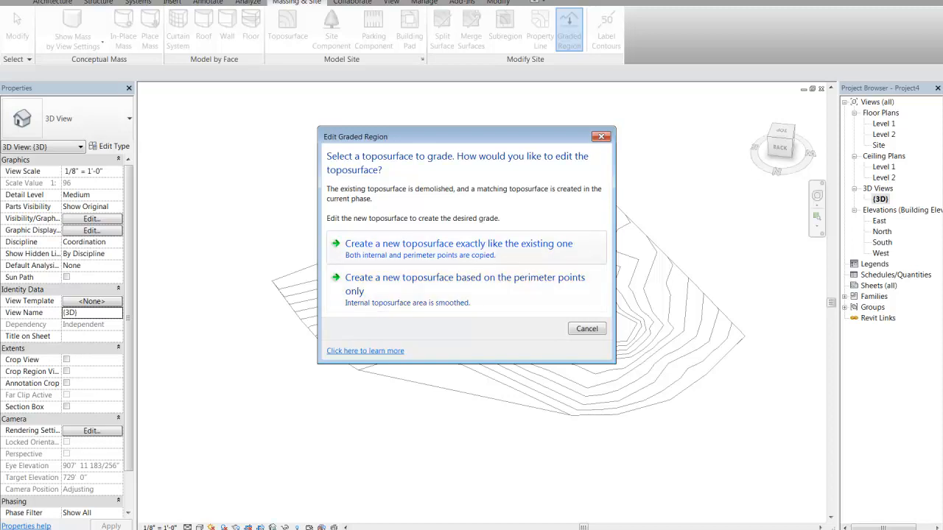
click(467, 248)
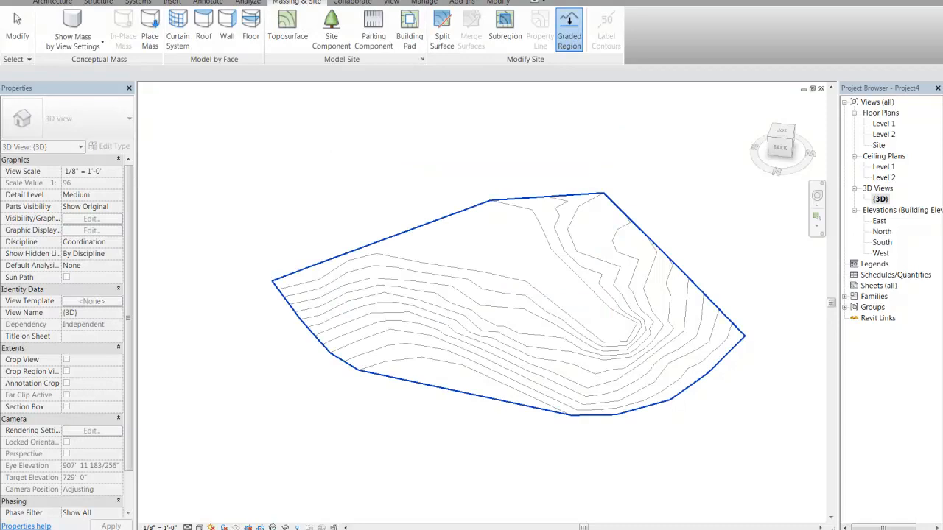
click(466, 268)
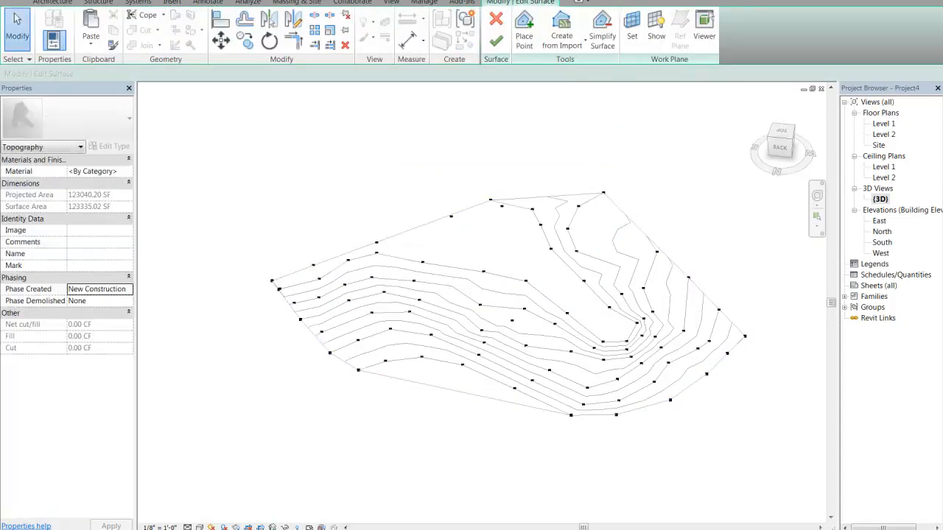
Try moving an interior point of the graded surface toward its far edge and undo the move
drag(627, 342, 518, 239)
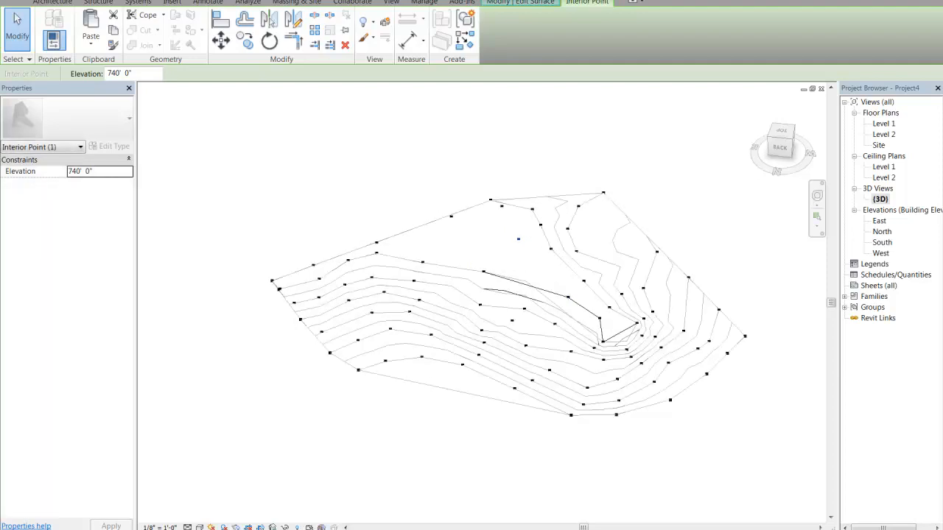
key(ctrl+z)
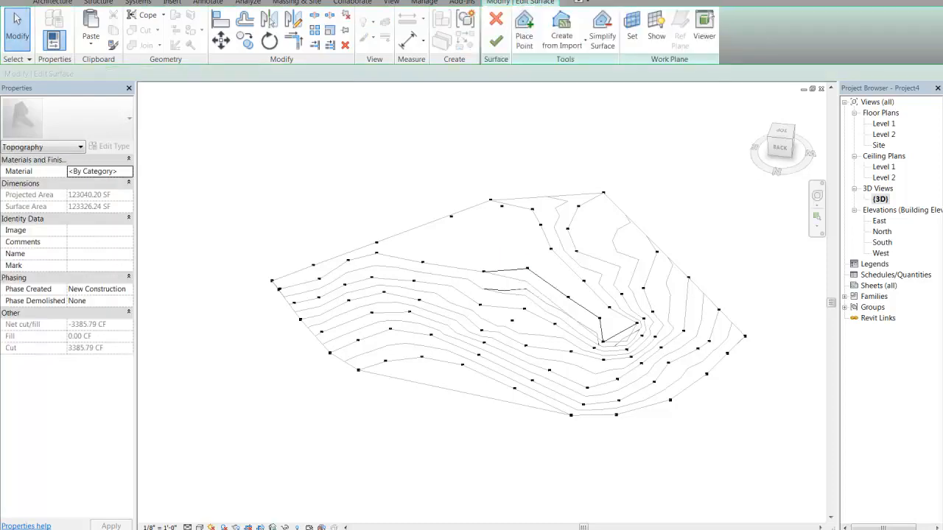
Move the interior points at elevations 738', 736' and 734' in the middle of the slope uphill and finish the surface edit
click(528, 269)
mouse_move(524, 308)
mouse_down()
mouse_move(526, 298)
mouse_move(518, 316)
mouse_move(536, 303)
mouse_up()
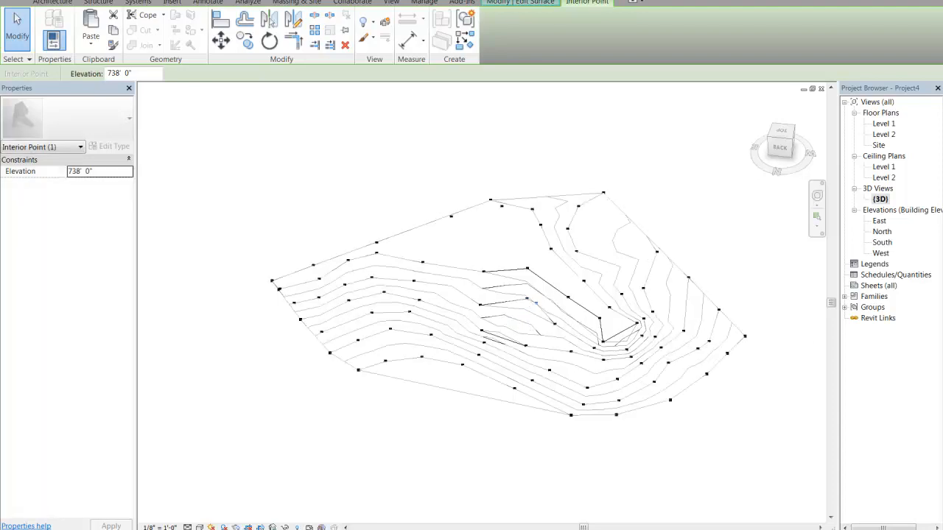
drag(525, 345, 520, 328)
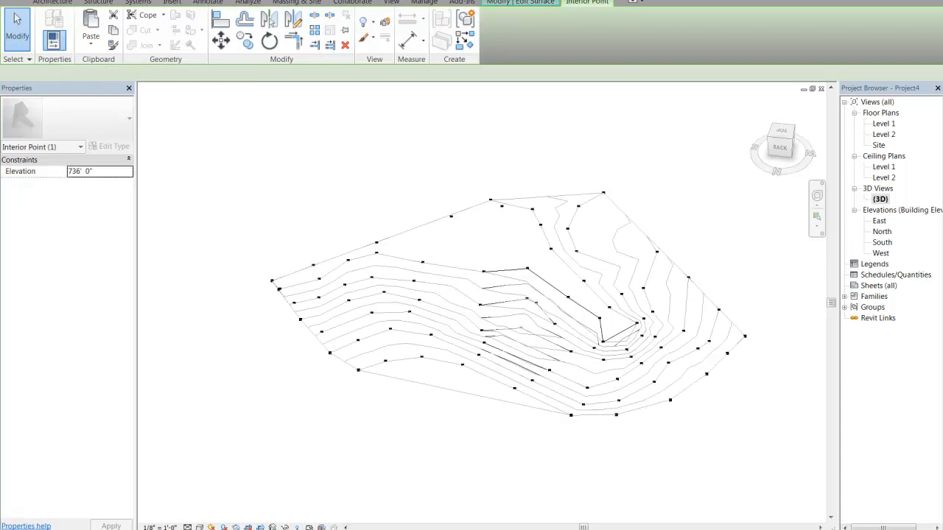
drag(550, 369, 539, 359)
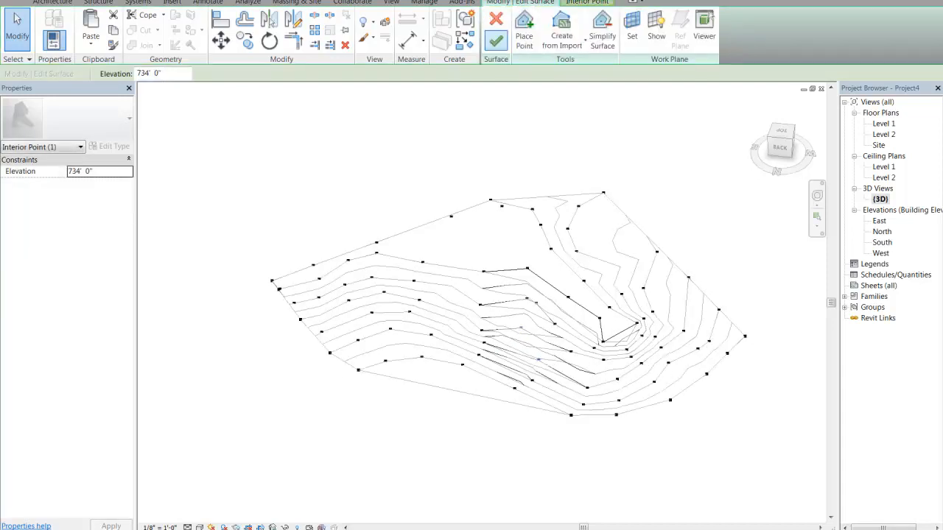
click(496, 41)
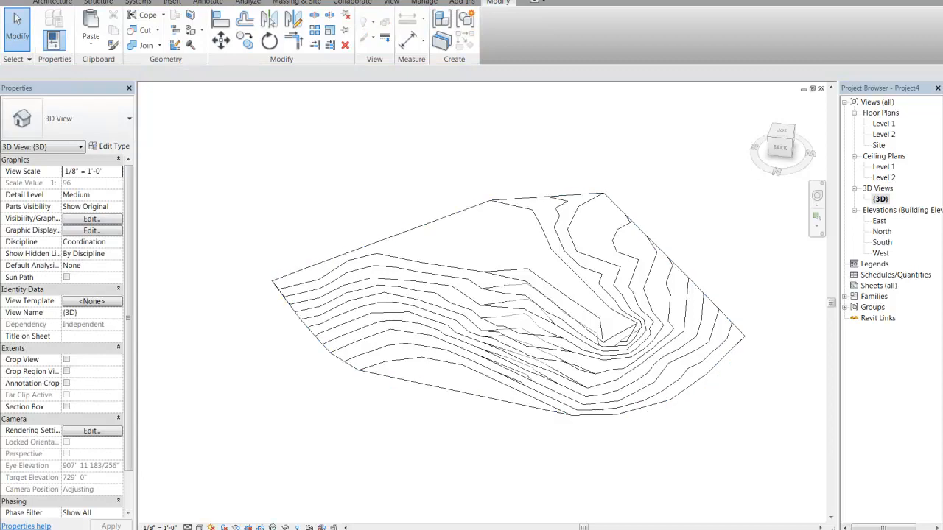
Set the {3D} view's visual style to Shaded and select the graded toposurface to check its cut and fill volumes
click(200, 527)
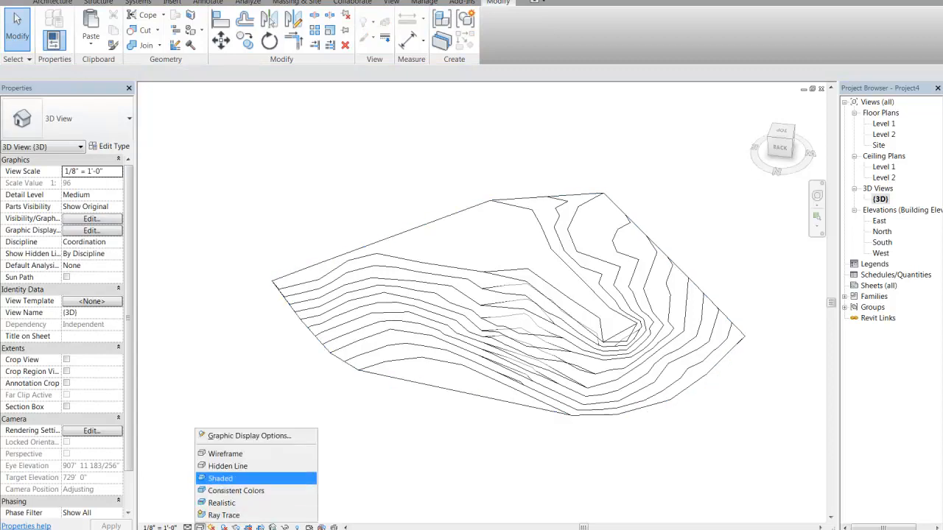
click(220, 478)
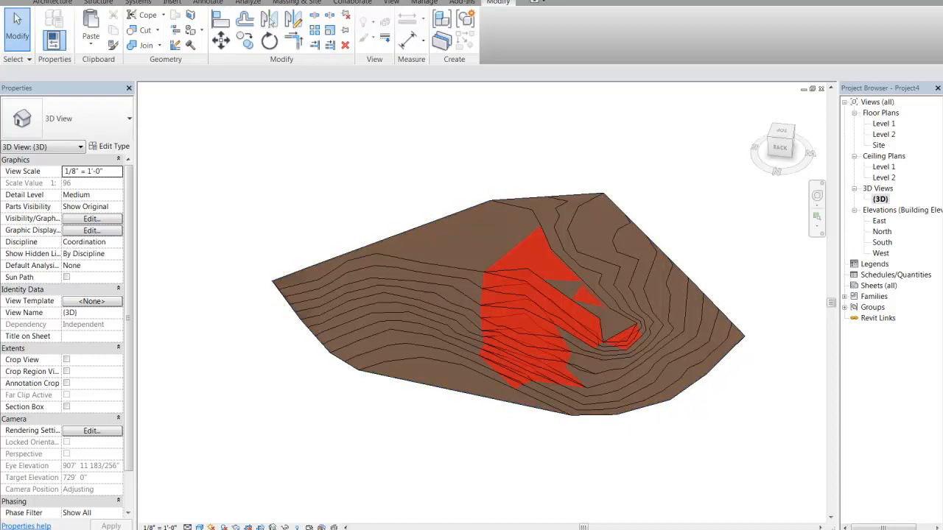
click(508, 305)
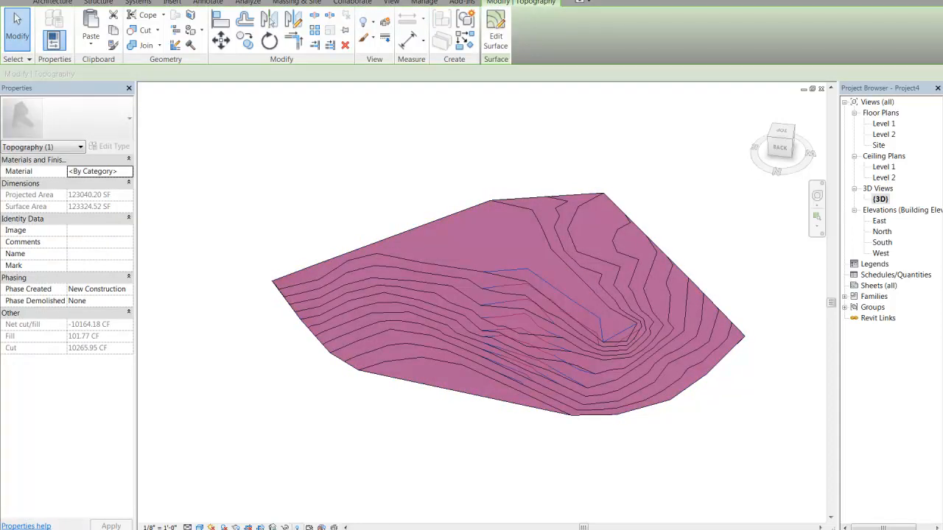
click(285, 527)
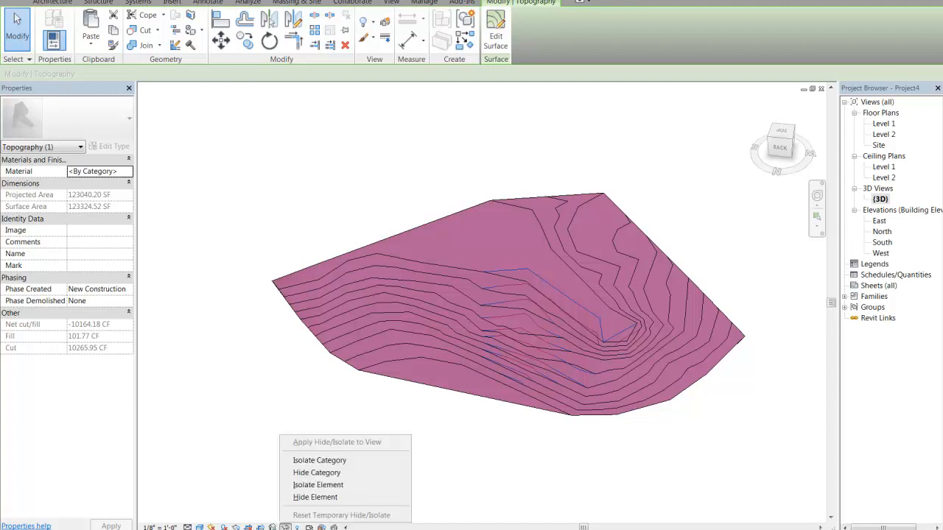
key(Escape)
key(Escape)
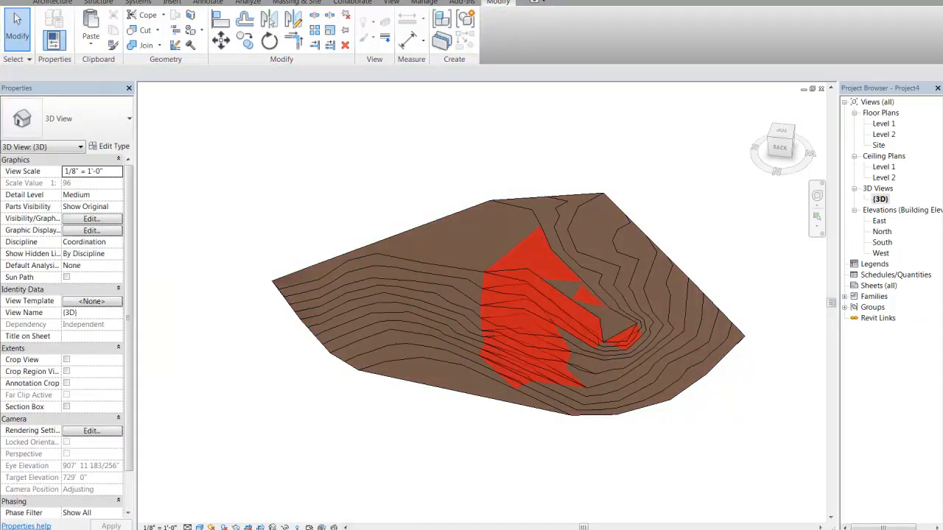
Temporarily hide the graded New Construction toposurface element in the {3D} view
click(442, 388)
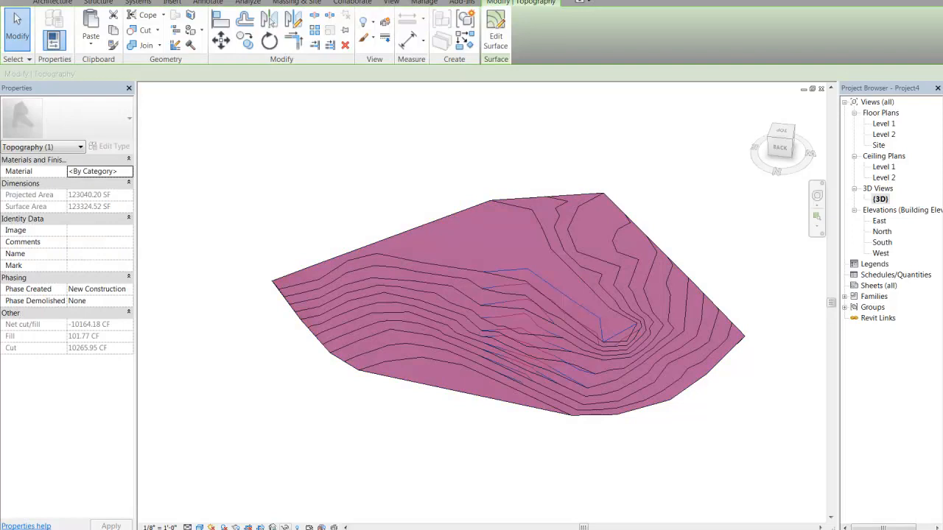
click(285, 527)
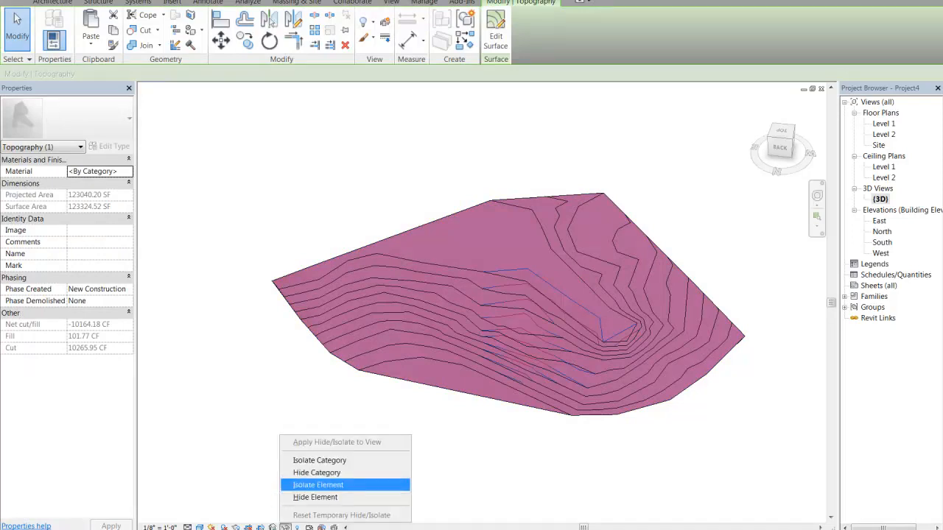
click(324, 498)
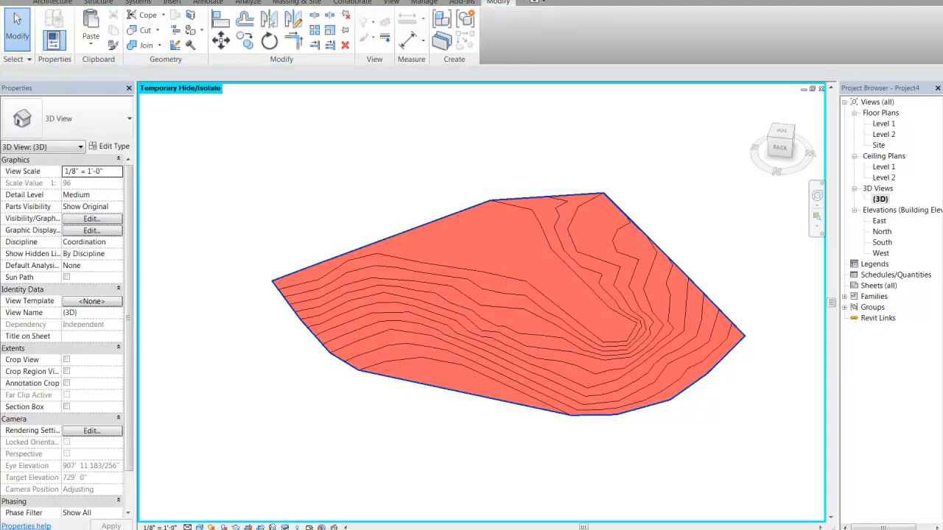